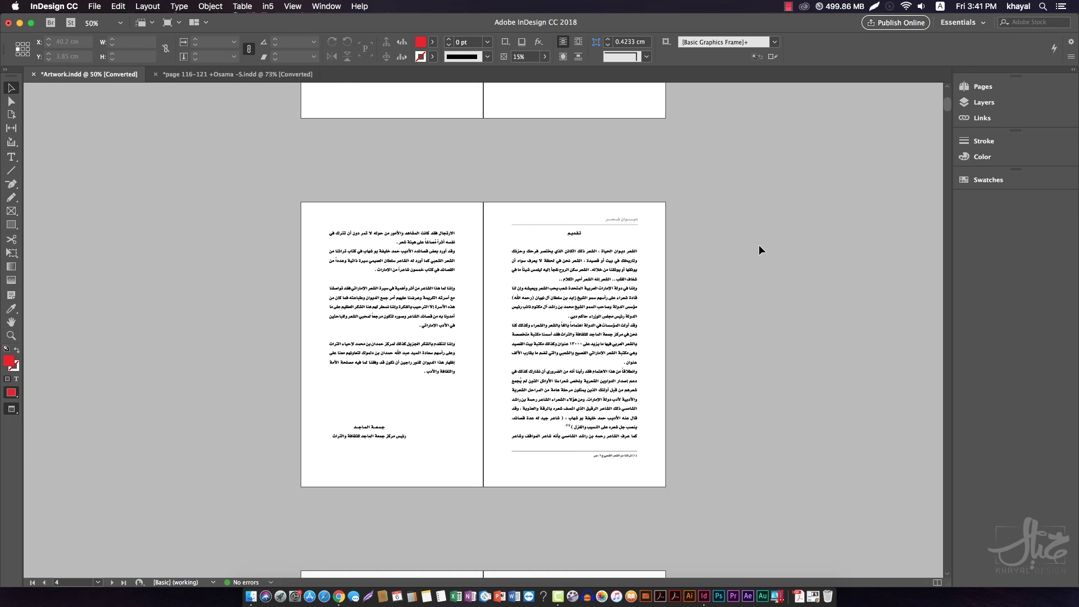
Open the A-Master spread and examine the header text and line on its right page
left_click(983, 87)
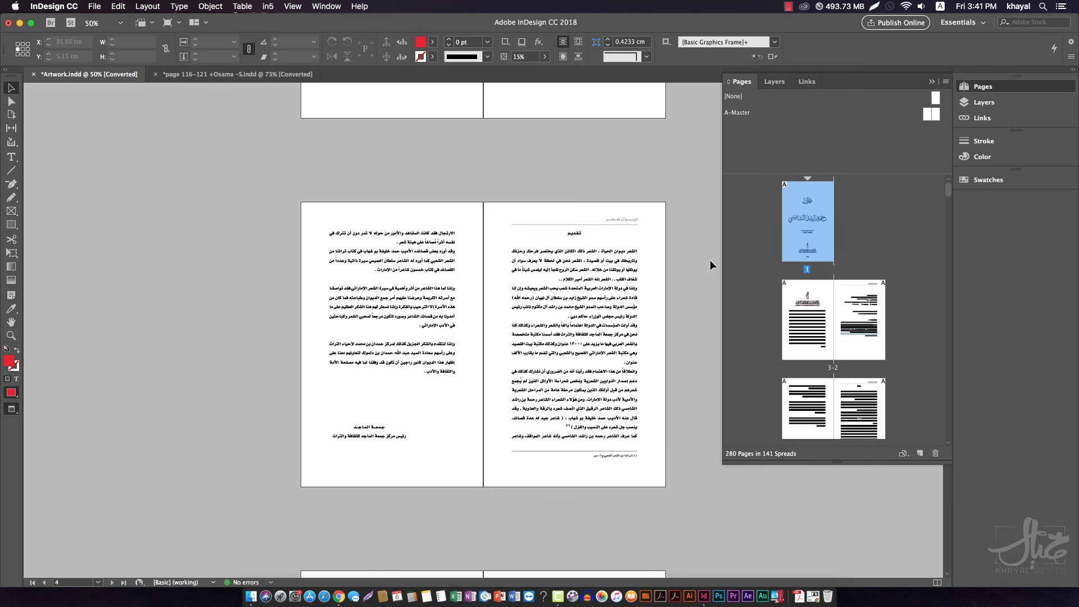
double_click(937, 116)
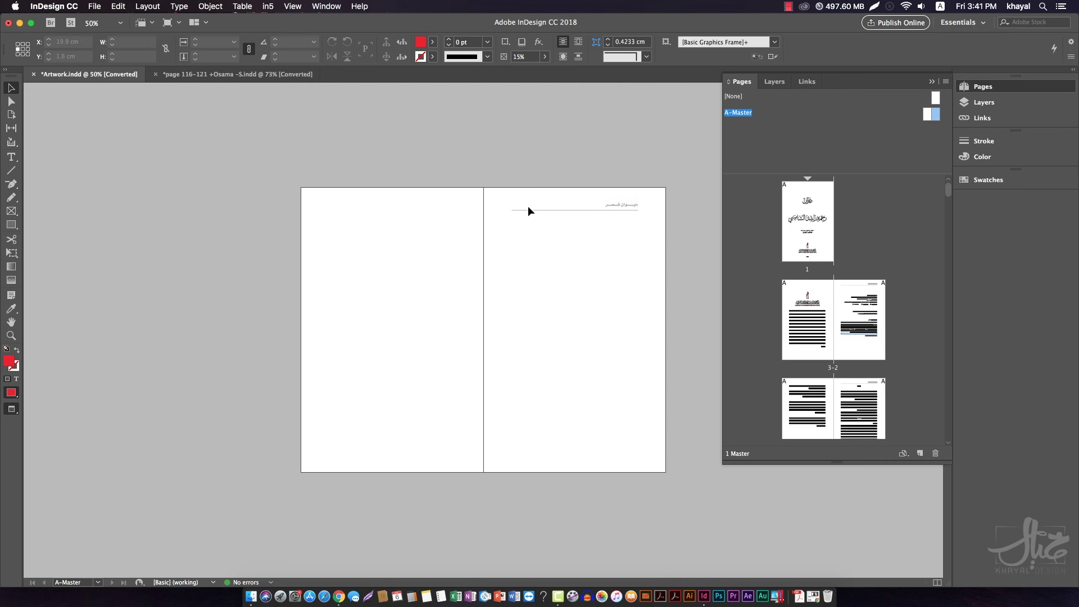
key("super+space")
left_click_drag(272, 159, 726, 324)
key("space")
left_click_drag(576, 247, 495, 249)
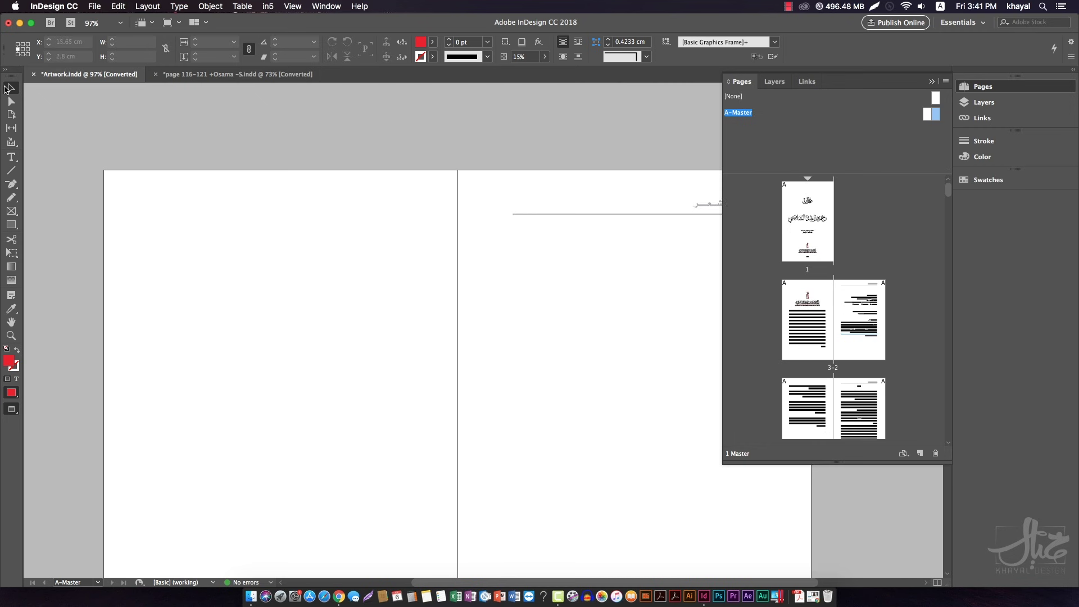
key("space")
left_click_drag(342, 278, 358, 266)
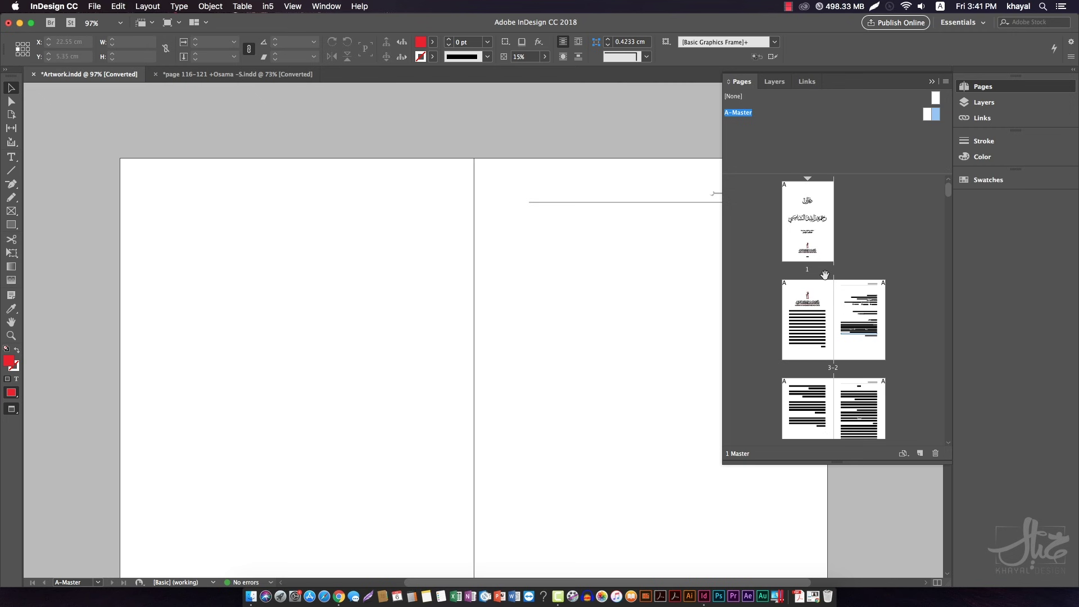
Copy the calligraphic name from page 1 and paste it onto the upper part of A-Master's left page
double_click(810, 223)
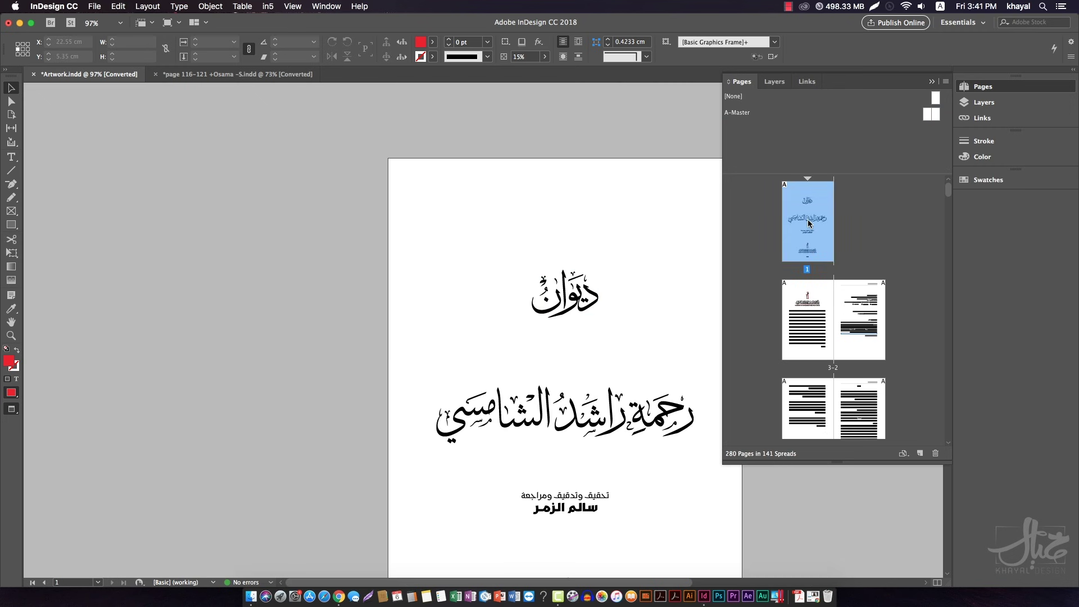
left_click(532, 354)
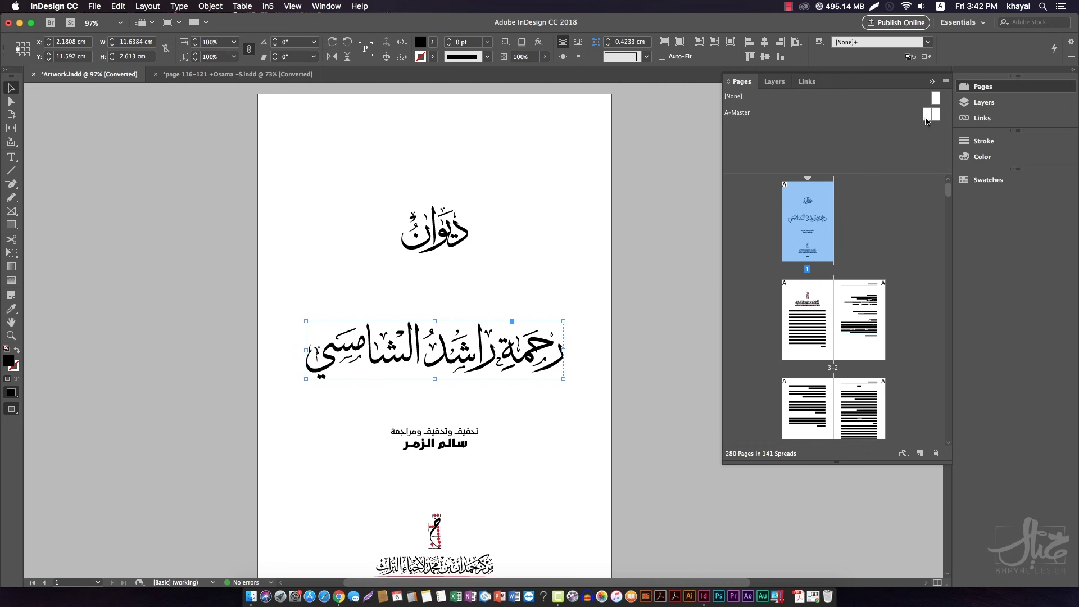
double_click(927, 116)
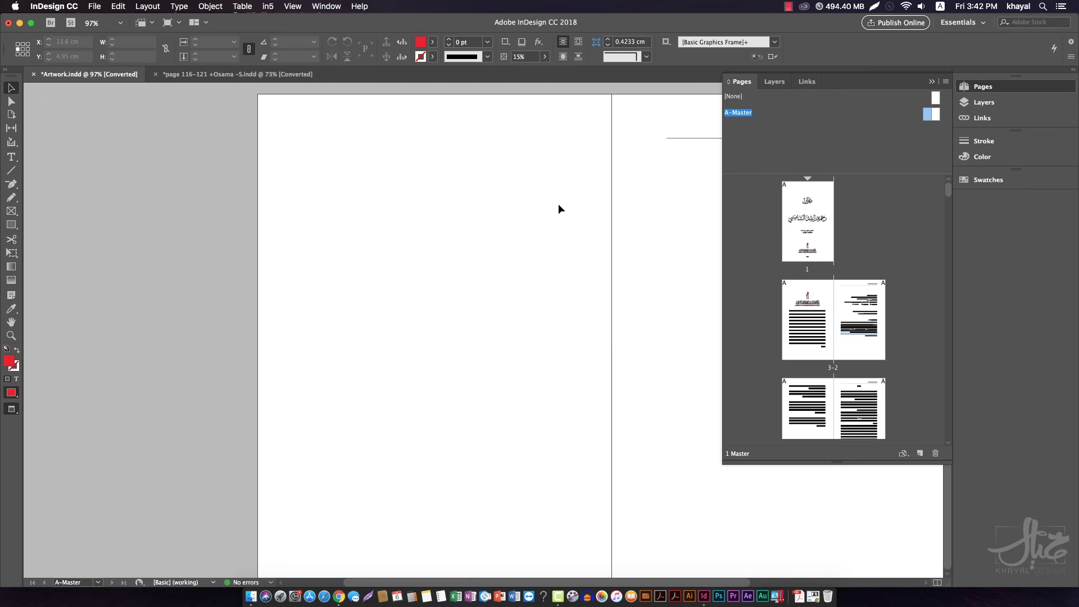
key("super+v")
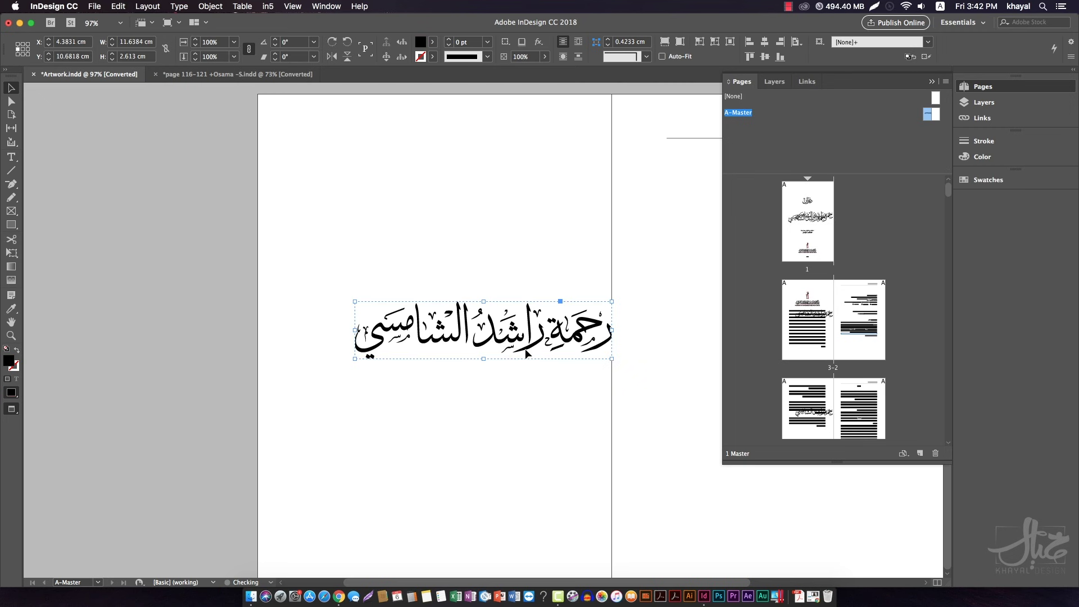
left_click_drag(525, 350, 414, 347)
left_click_drag(556, 274, 479, 274)
left_click(552, 214)
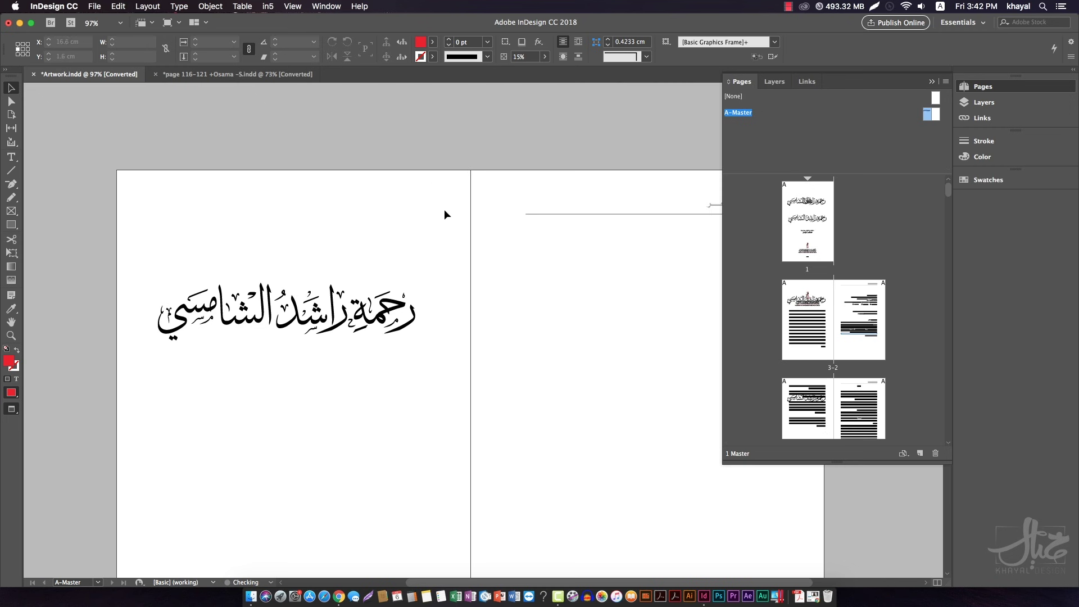
Show the margin guides and duplicate the right page's header line onto the left master page, aligned above the text margins
key("w")
left_click(528, 216)
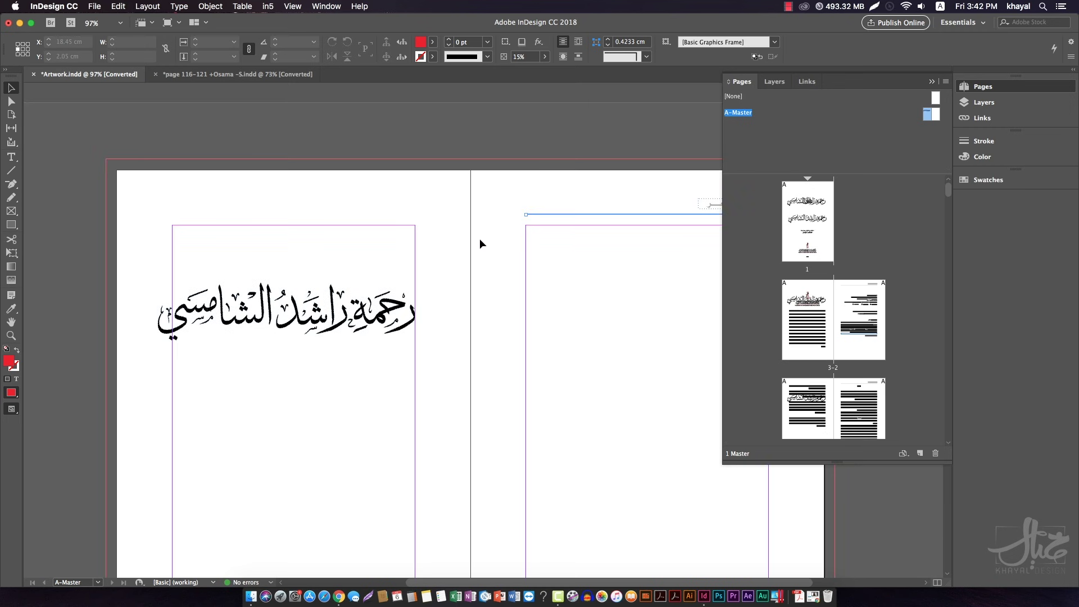
key("w")
key("w")
key("w")
key("w")
key("w")
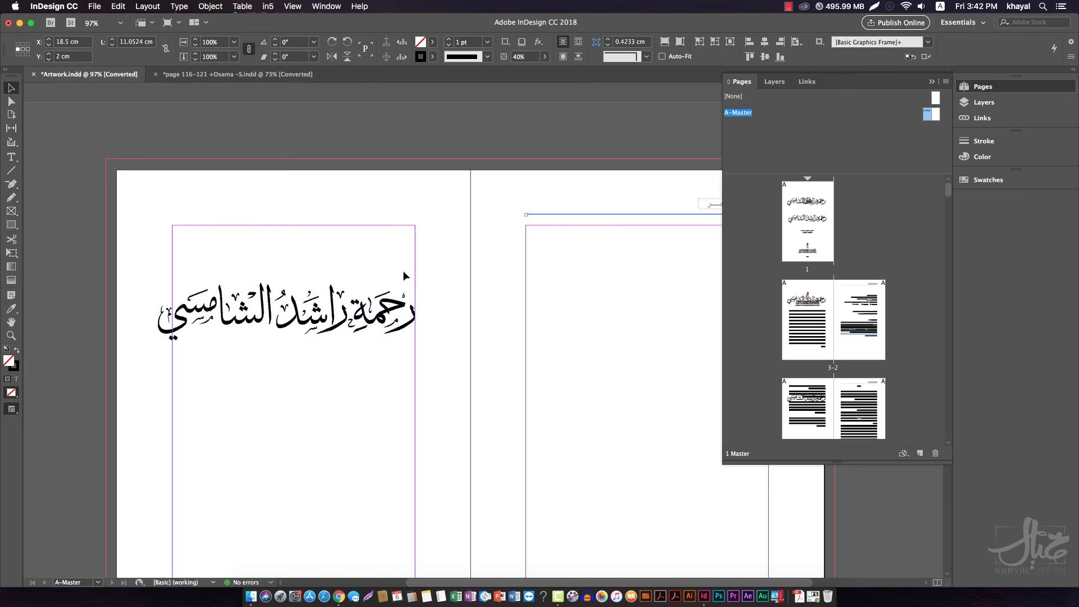
key("w")
left_click_drag(531, 215, 180, 240)
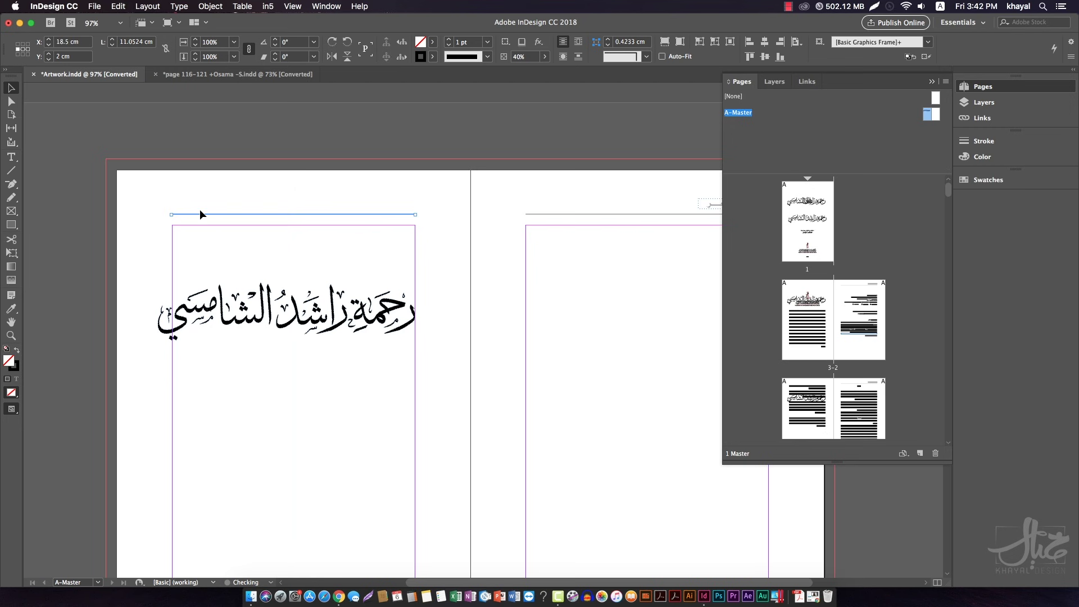
left_click(350, 371)
Set the opacity of the calligraphic name on the left master page to 19%
left_click(344, 327)
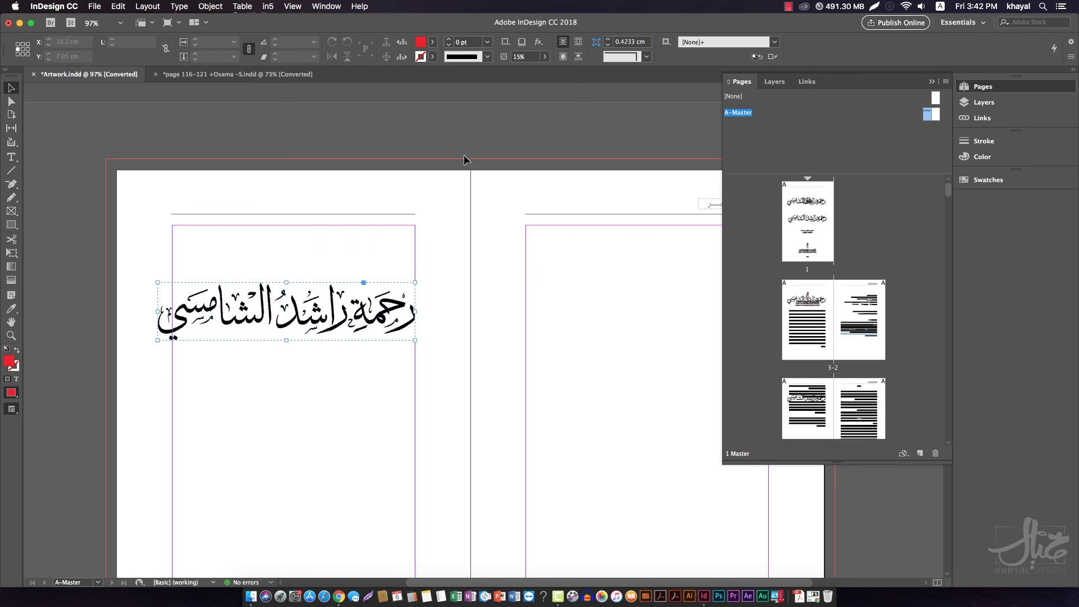
left_click(545, 57)
left_click_drag(546, 71, 497, 71)
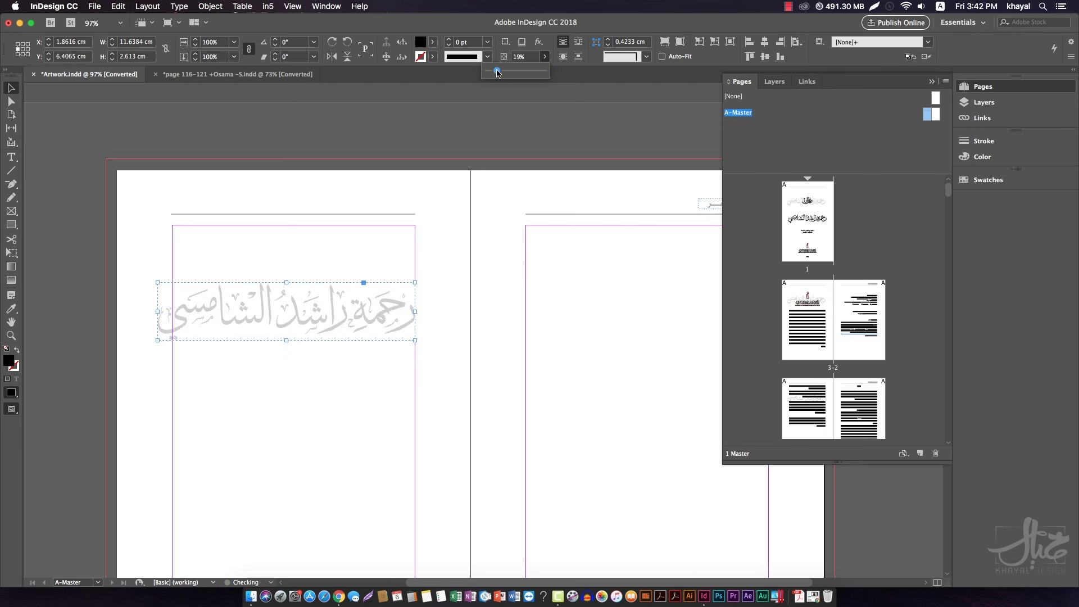
Scale the calligraphic name proportionally to about 4.25 × 0.95 cm and position it just above the header line's left end
left_click(415, 282)
left_click_drag(415, 281, 342, 299)
left_click_drag(221, 209, 260, 206)
left_click_drag(150, 171, 453, 335)
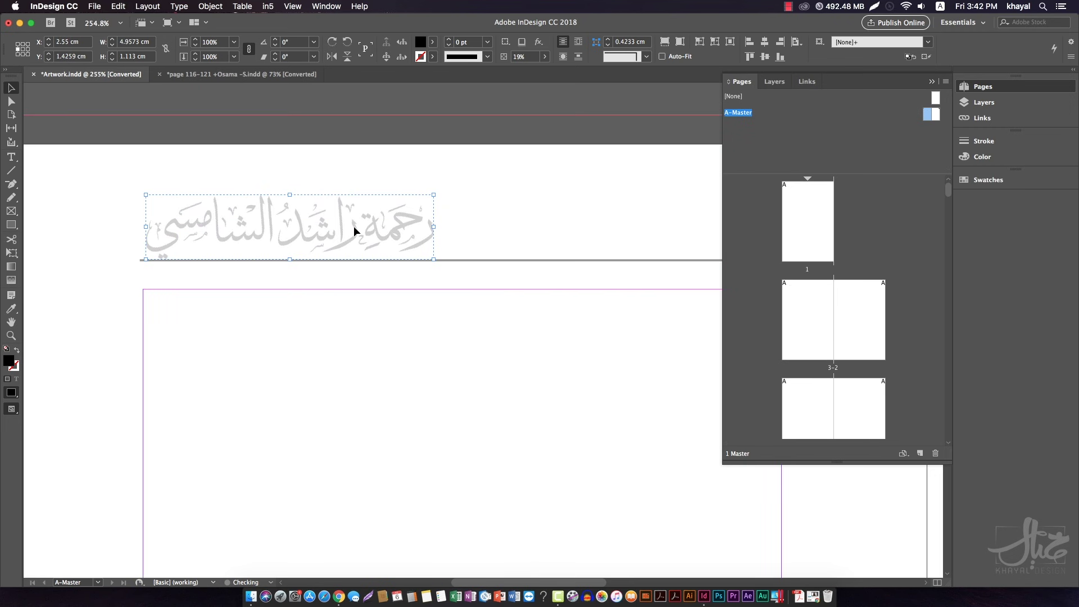
left_click(13, 254)
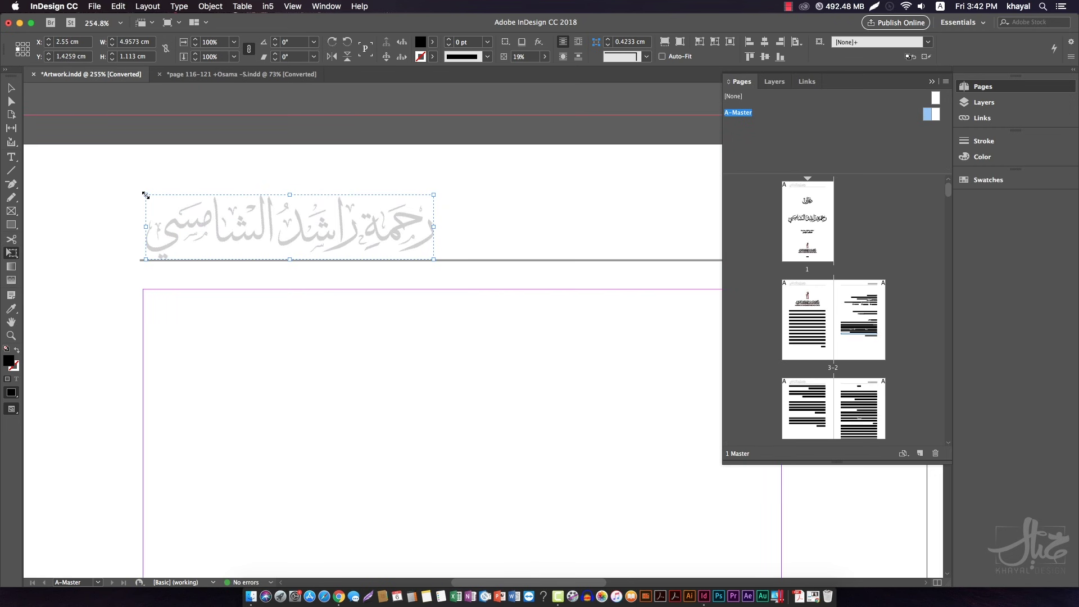
left_click_drag(147, 196, 228, 231)
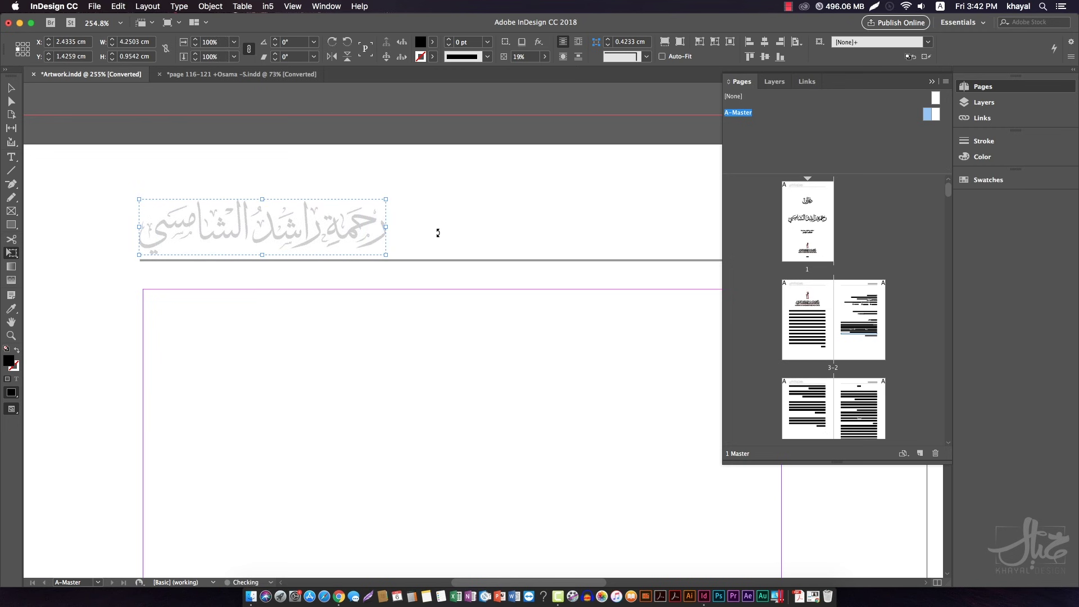
left_click(481, 228)
Check the headers on the whole spread containing page 4, and return to the A-Master spread
double_click(875, 403)
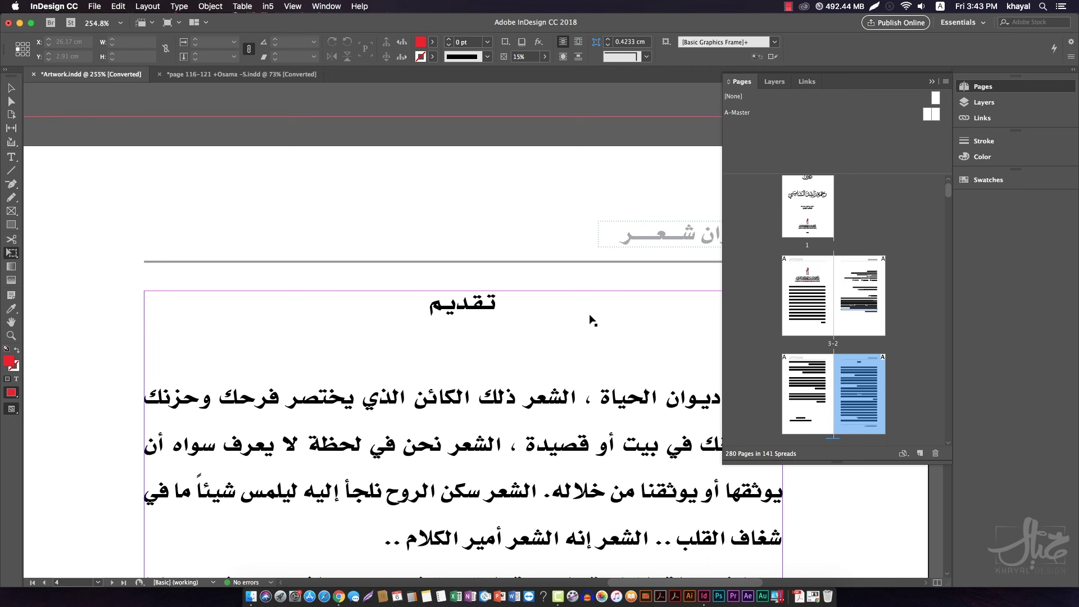
key("super+alt+0")
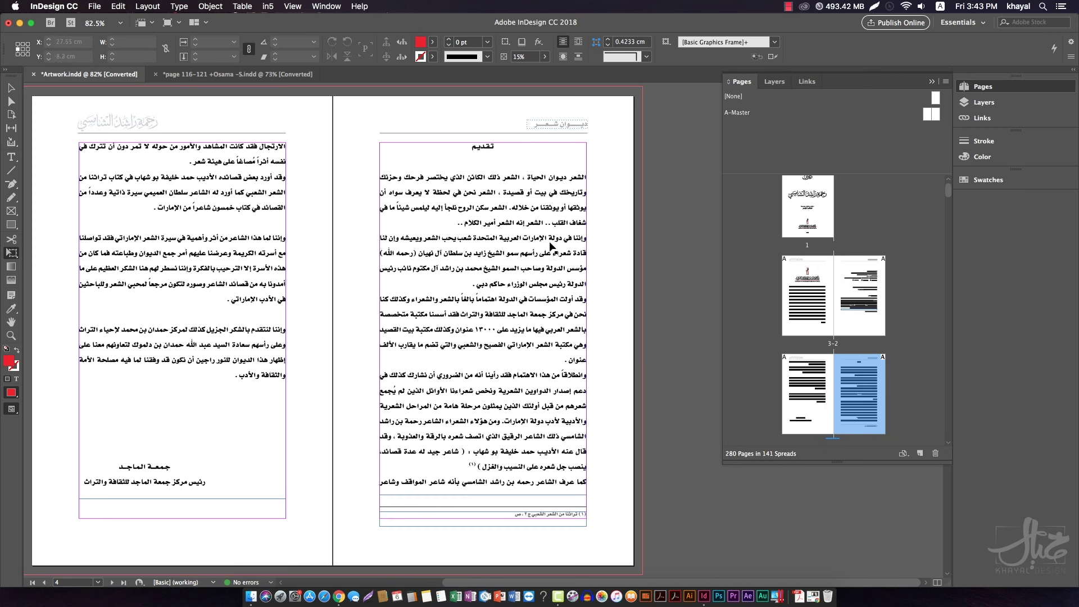
double_click(928, 116)
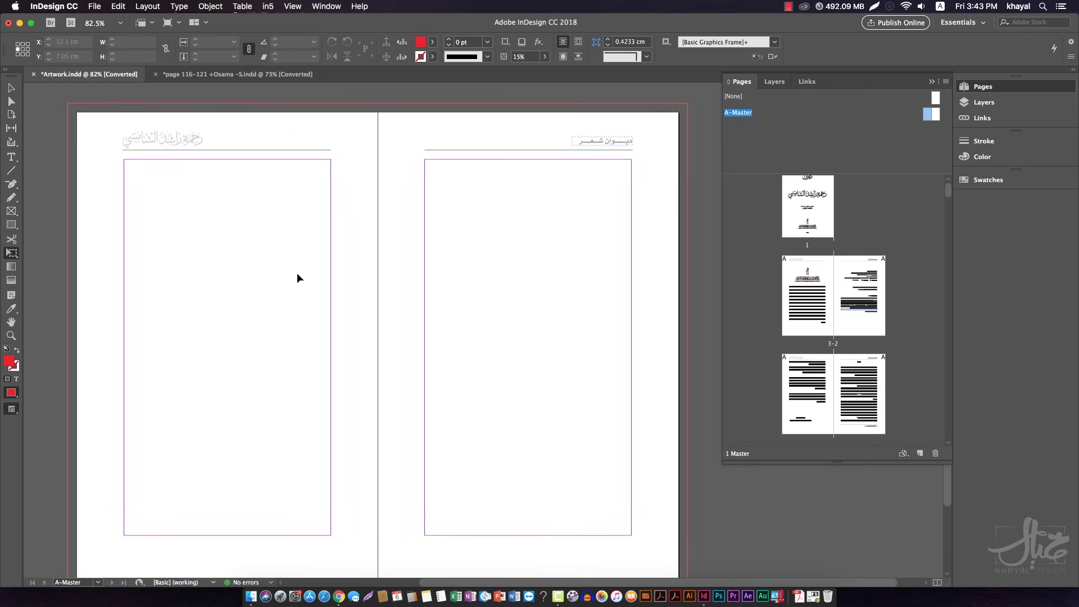
Draw a text frame about 2 × 1.25 cm near the bottom centre of the right master page's text area
left_click_drag(413, 305, 404, 281)
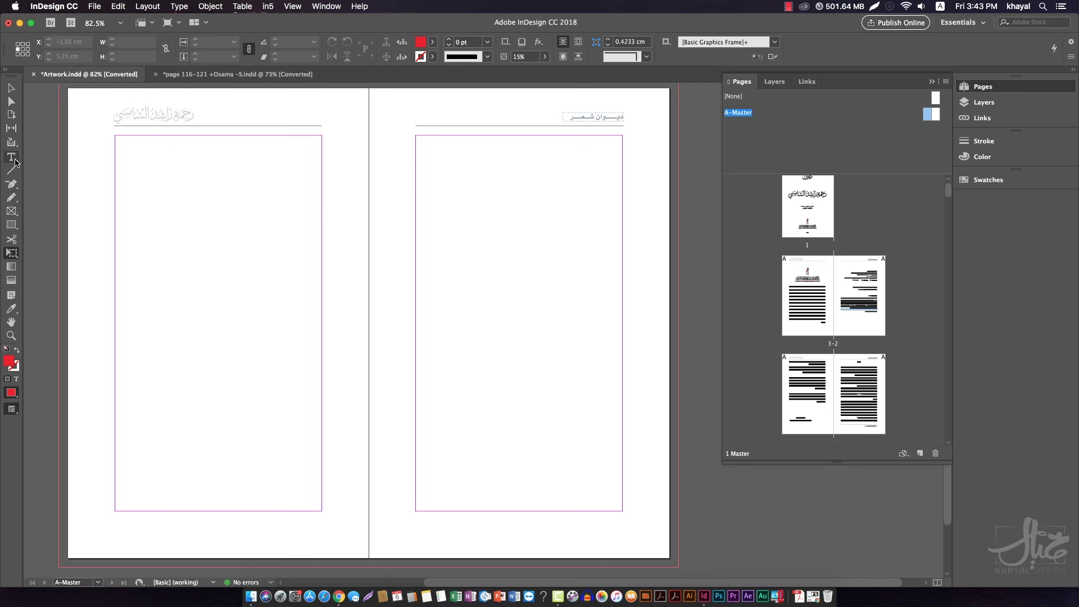
key("t")
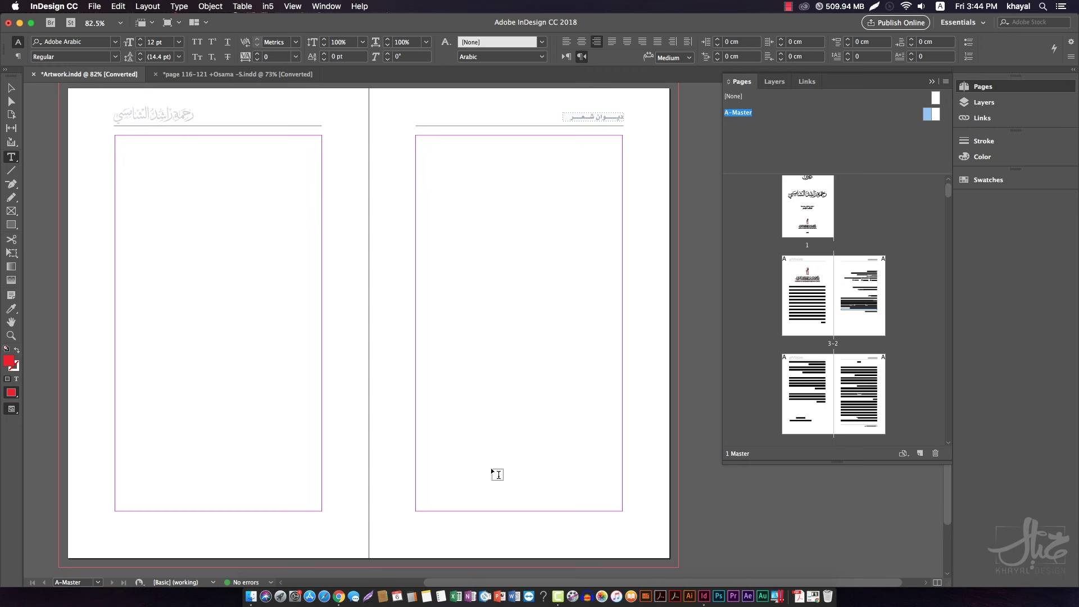
left_click_drag(489, 466, 526, 489)
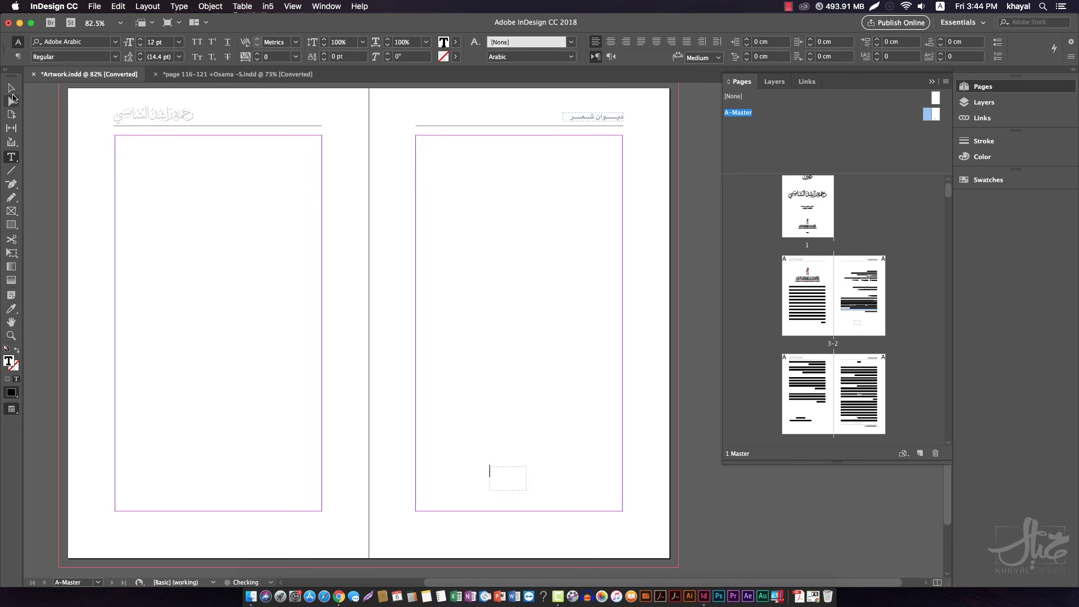
left_click(13, 99)
key("z")
left_click_drag(336, 382, 639, 532)
left_click_drag(621, 482, 521, 471)
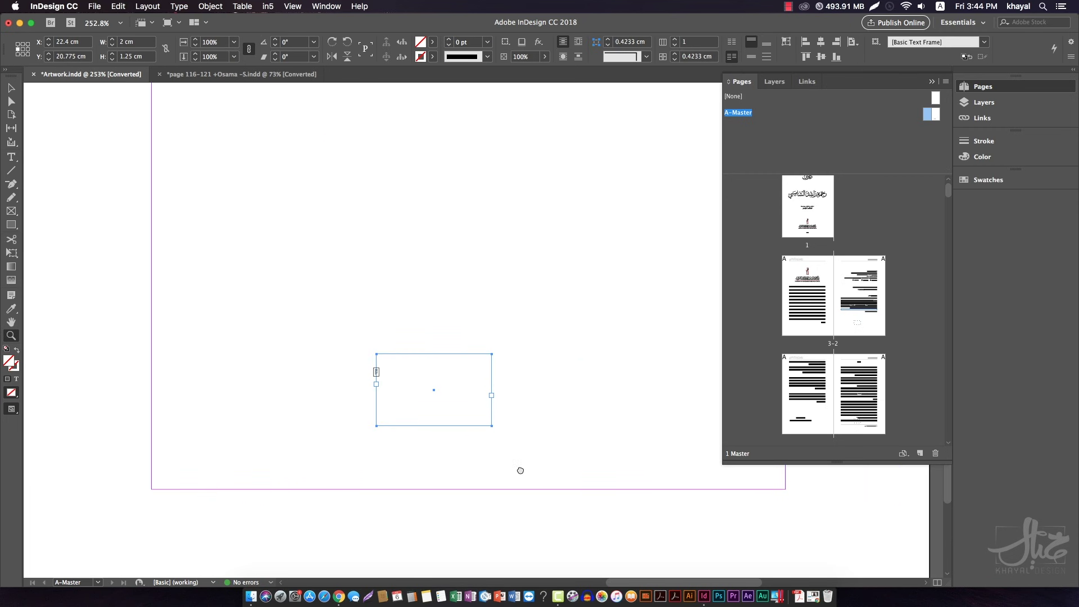
key("v")
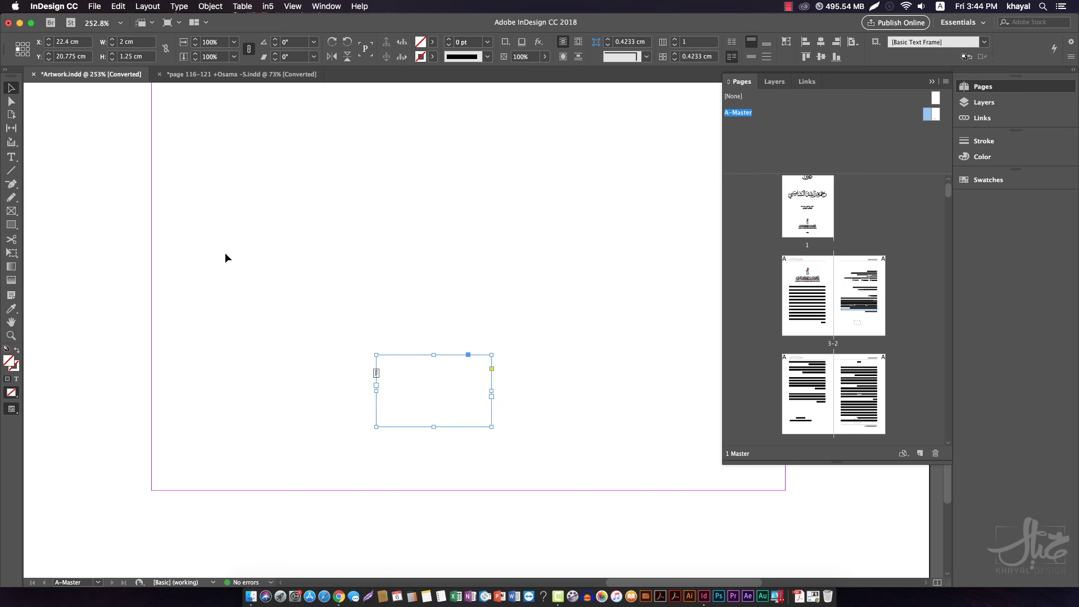
Insert a Current Page Number marker in the small text frame on the right master page
left_click(11, 157)
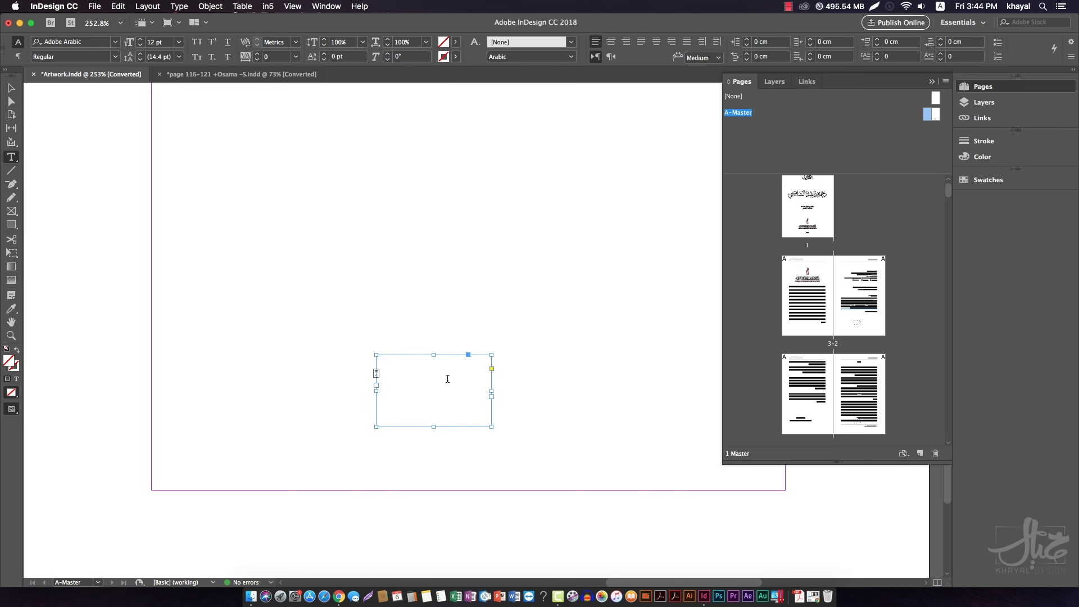
left_click(469, 393)
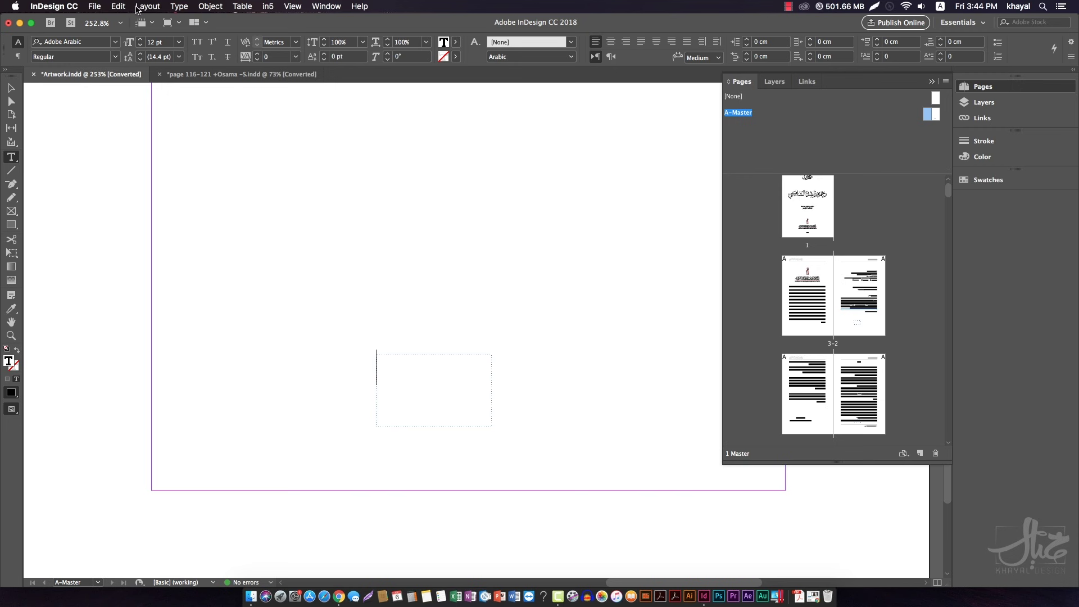
left_click(181, 7)
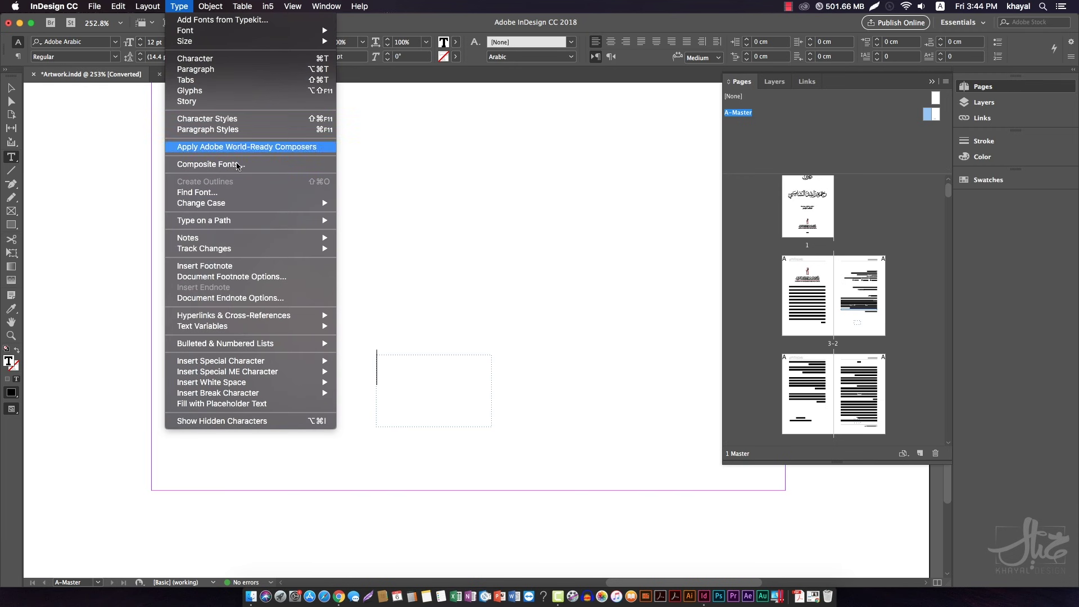
mouse_move(266, 364)
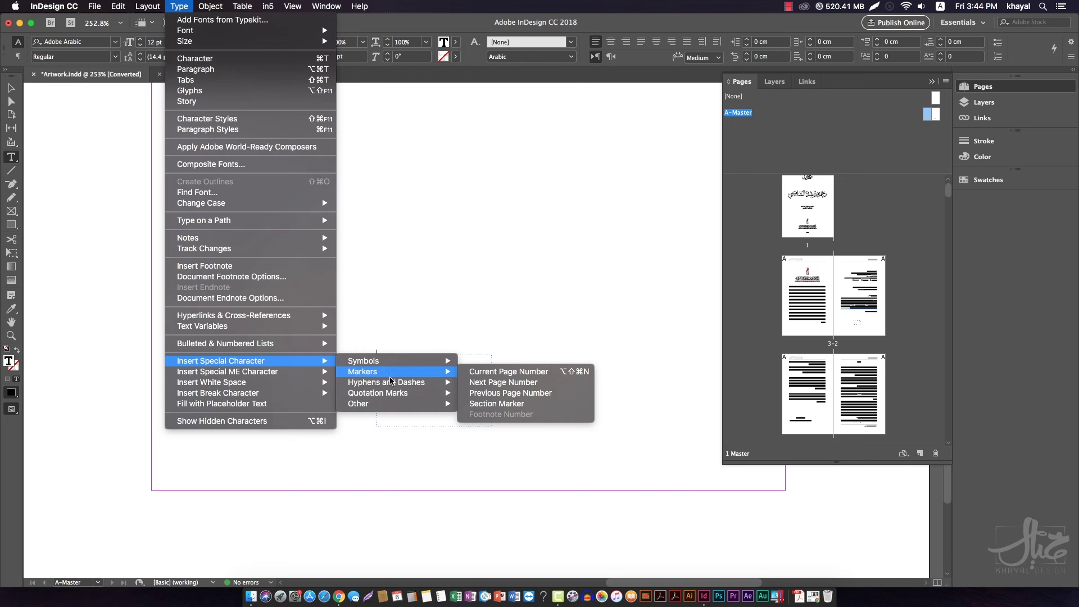
mouse_move(444, 372)
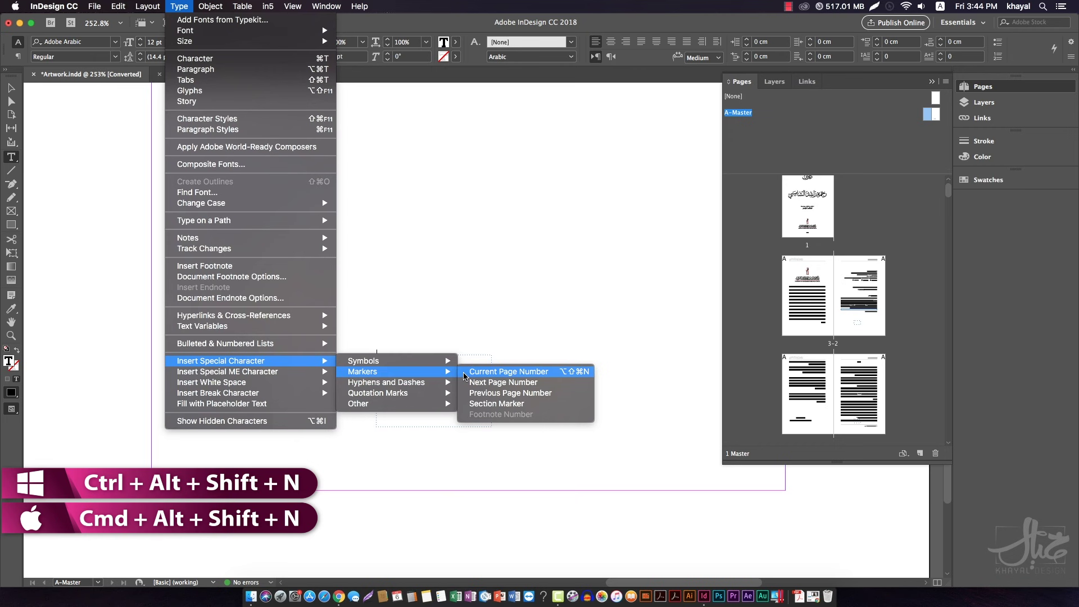
left_click(464, 373)
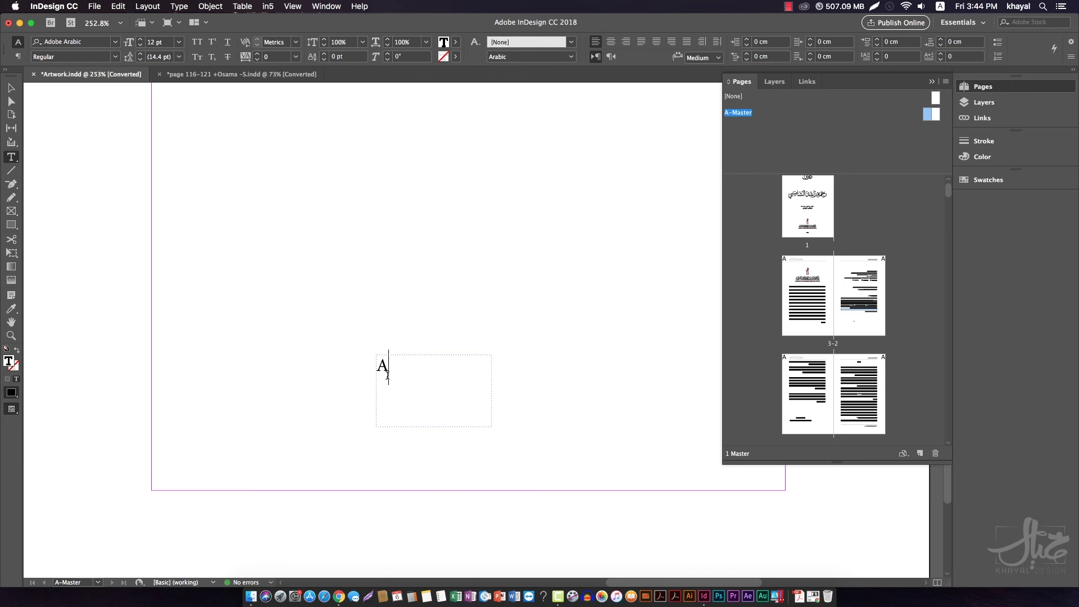
Select the page number marker in the frame, leave text editing, and undo the marker's insertion
double_click(386, 366)
left_click(10, 88)
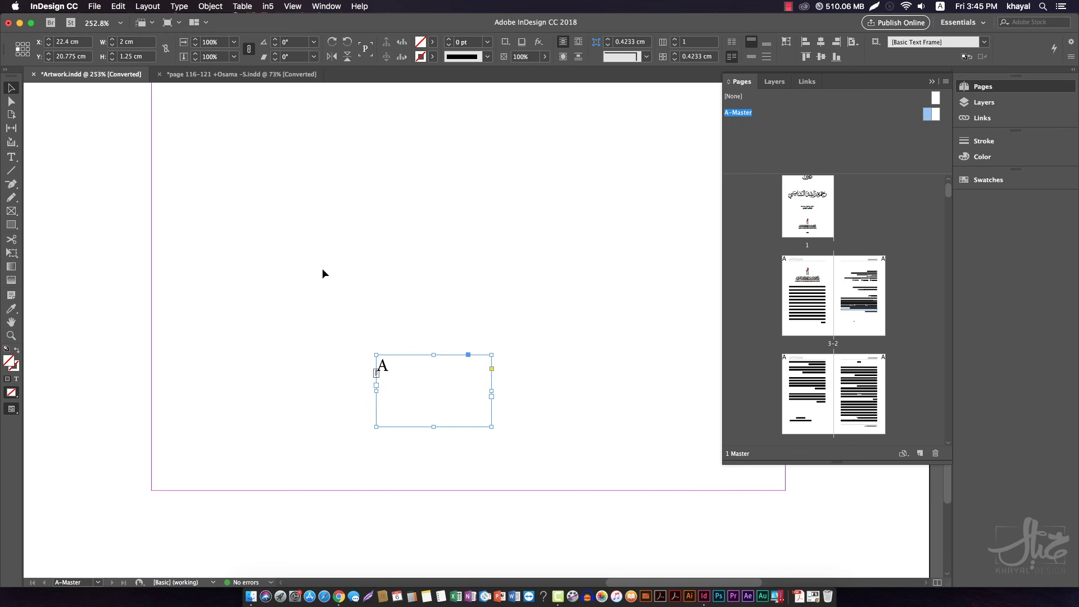
double_click(398, 373)
double_click(387, 369)
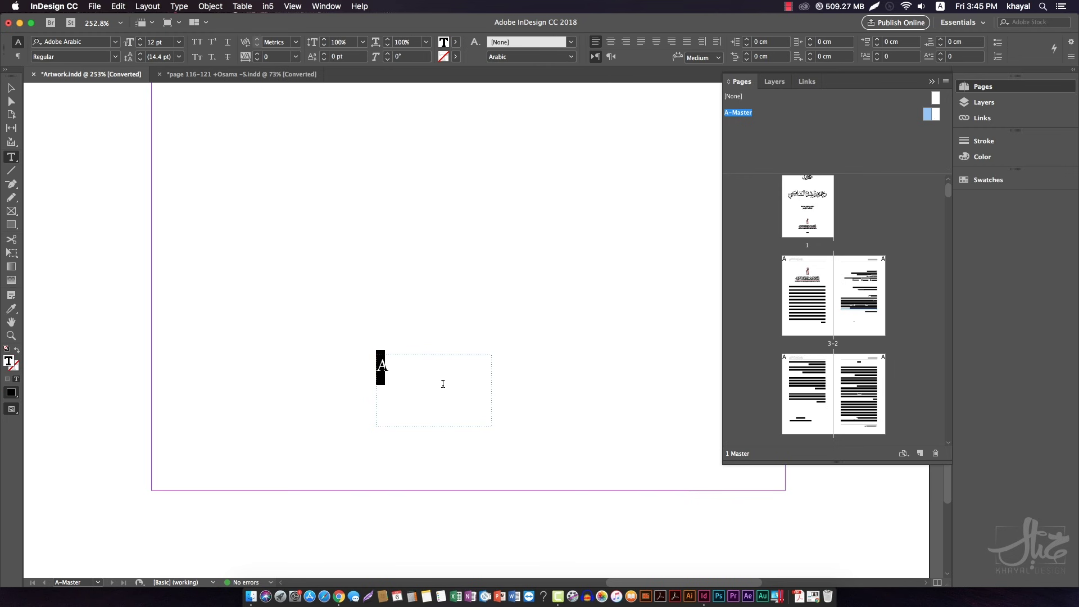
key("Escape")
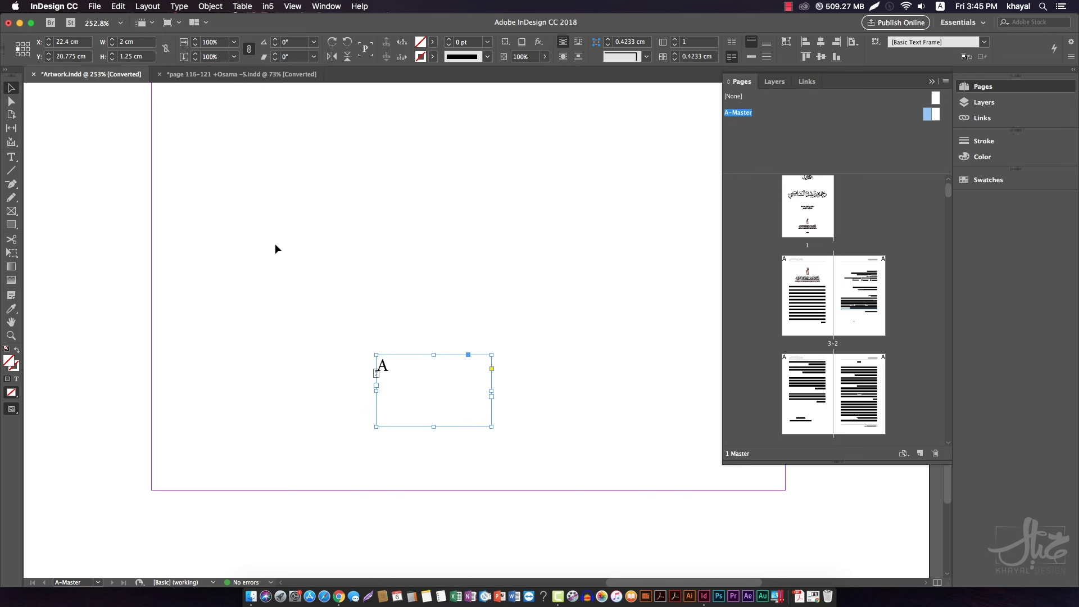
key("super+z")
Place the text cursor in the small text frame near the bottom of the right master page
left_click(474, 372)
left_click(11, 157)
left_click(433, 397)
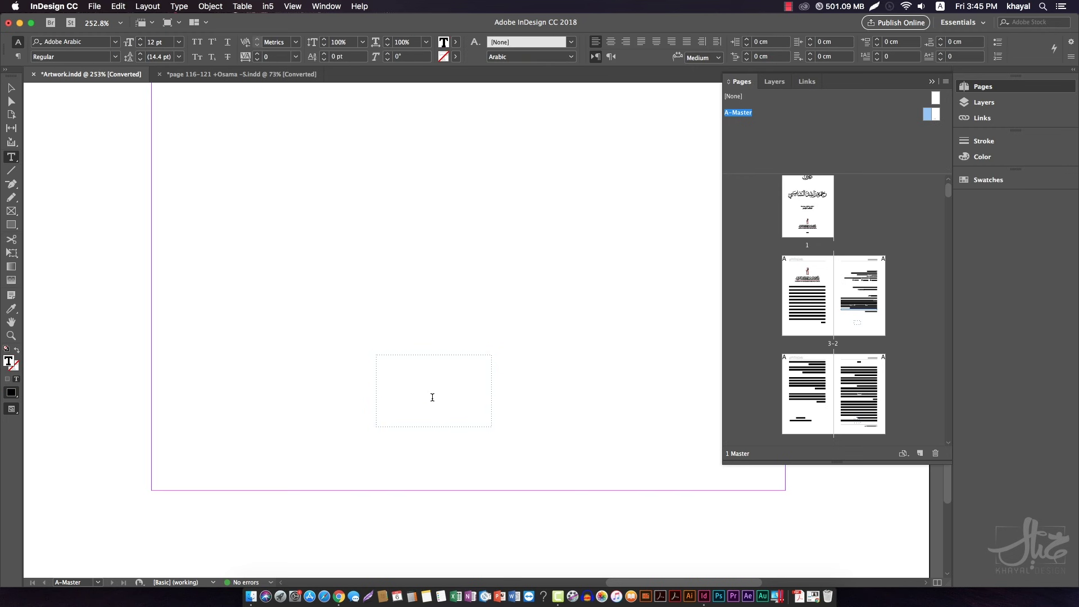
left_click(180, 7)
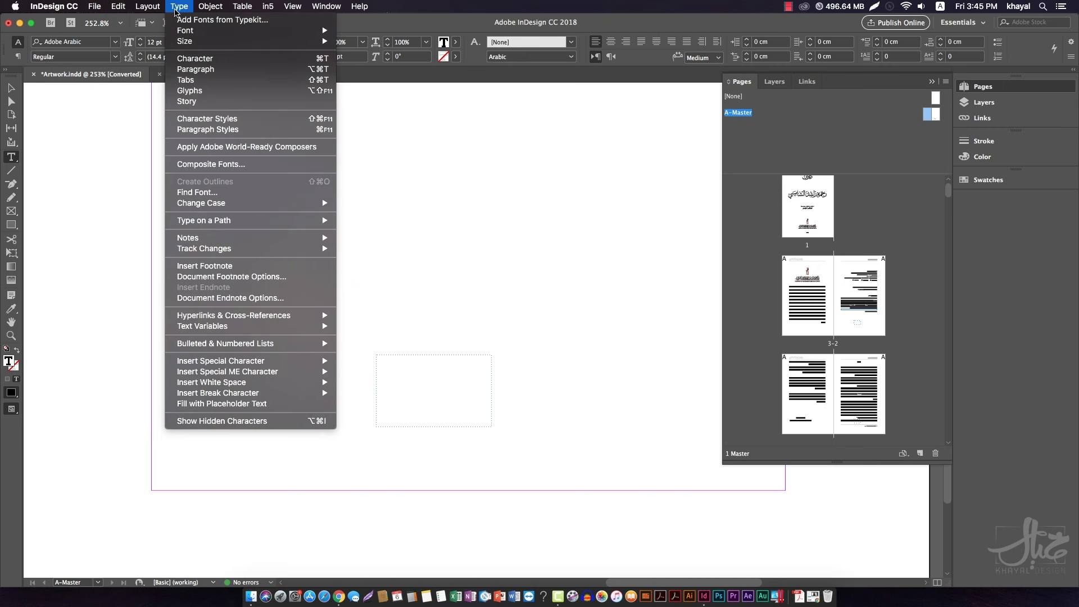
mouse_move(277, 362)
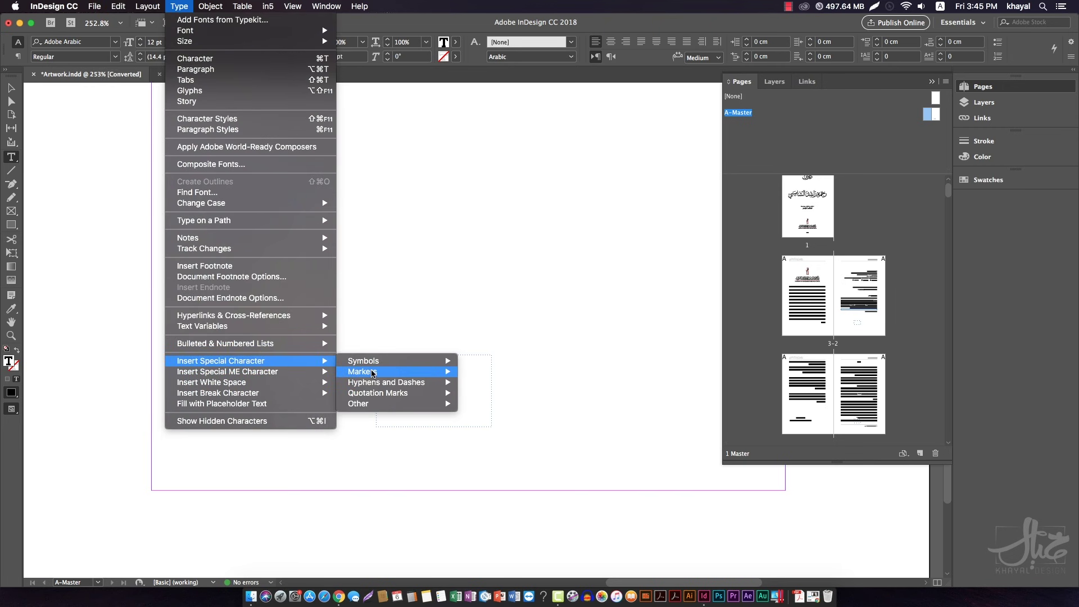
mouse_move(394, 373)
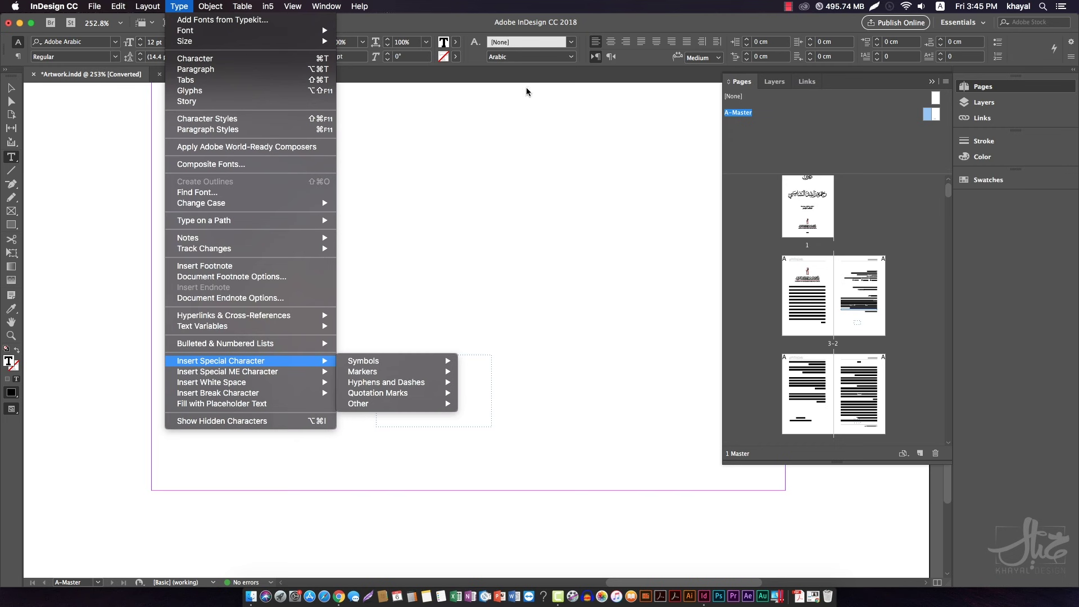
left_click(457, 19)
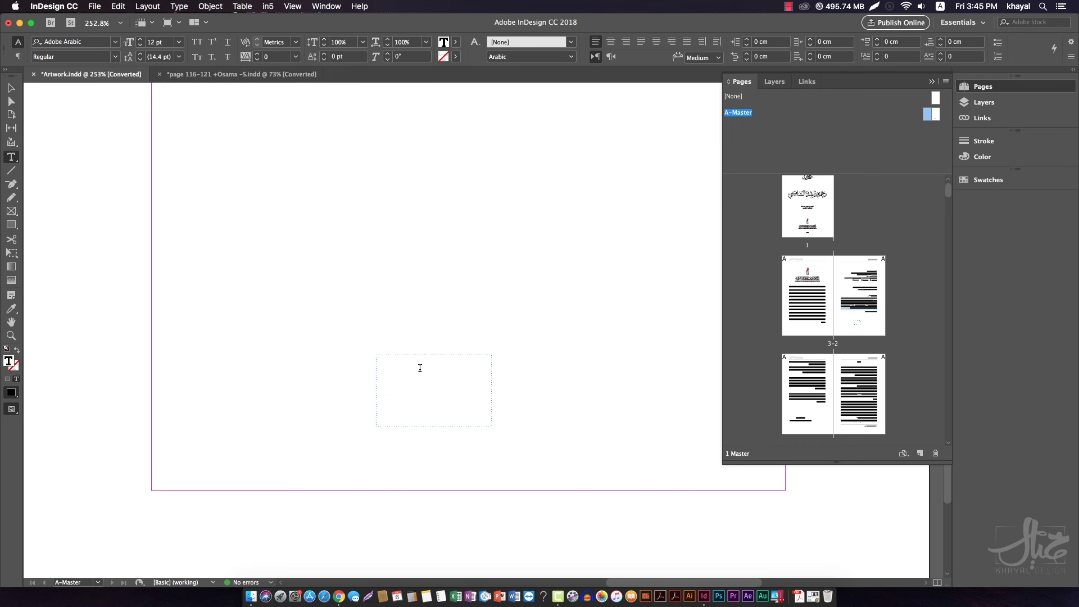
Insert a Current Page Number marker in the small text frame on the right master page, and deselect the frame
right_click(421, 372)
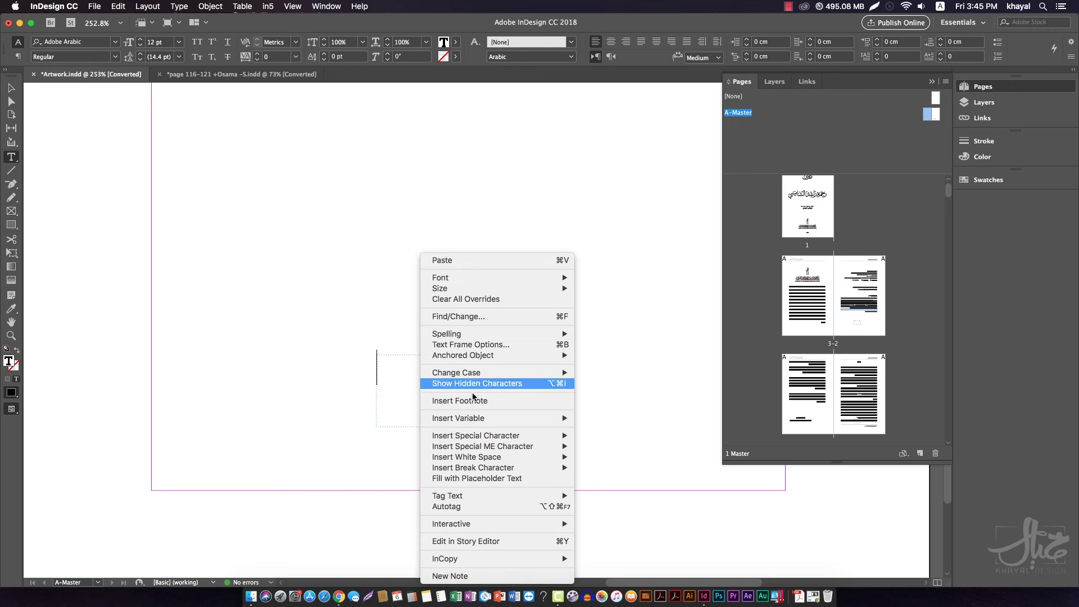
mouse_move(495, 450)
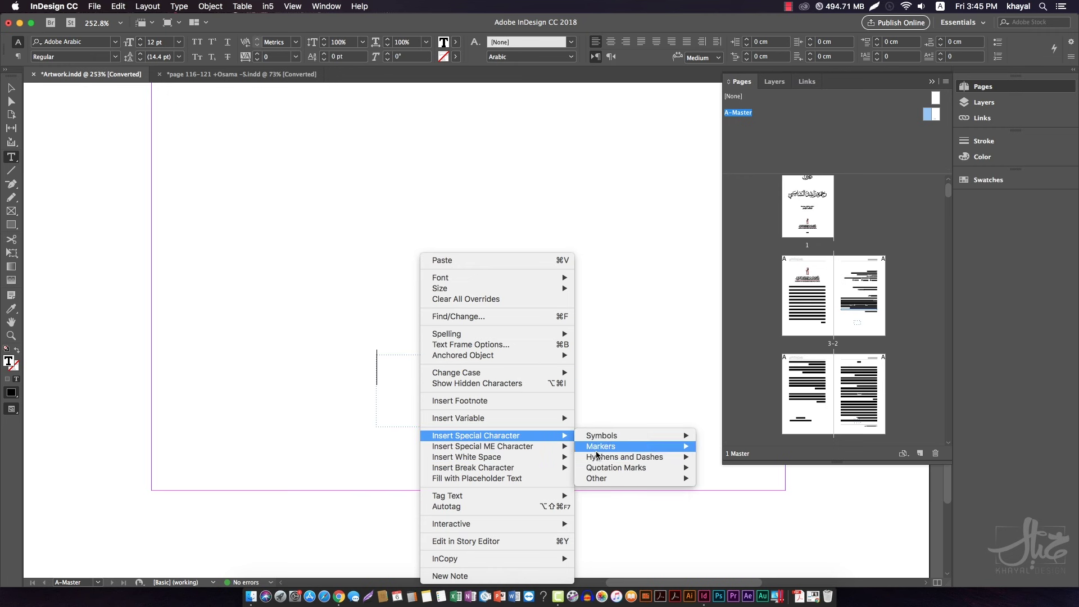
mouse_move(613, 446)
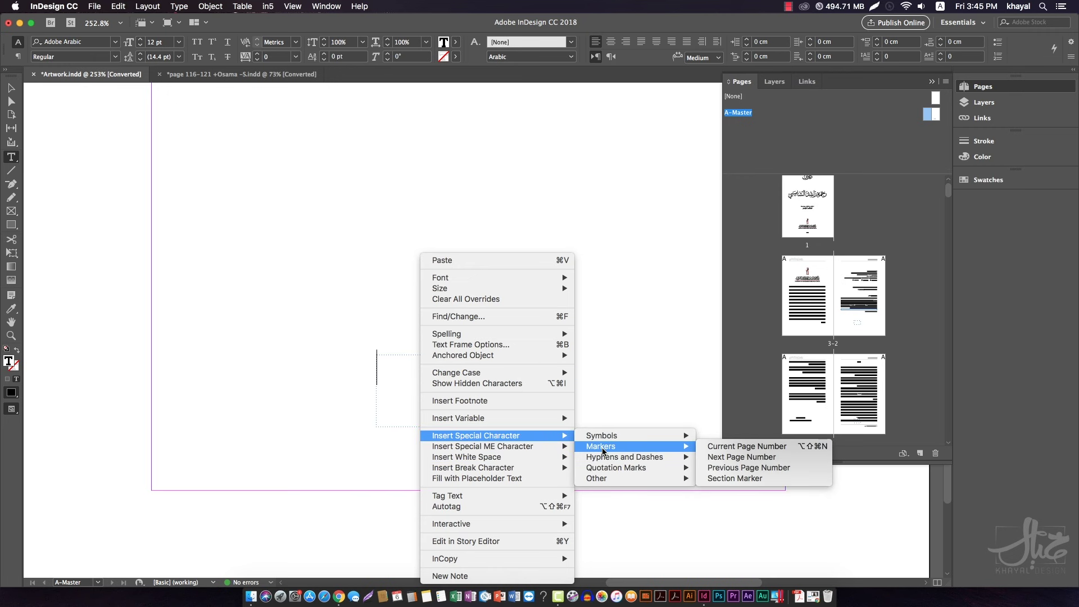
left_click(726, 449)
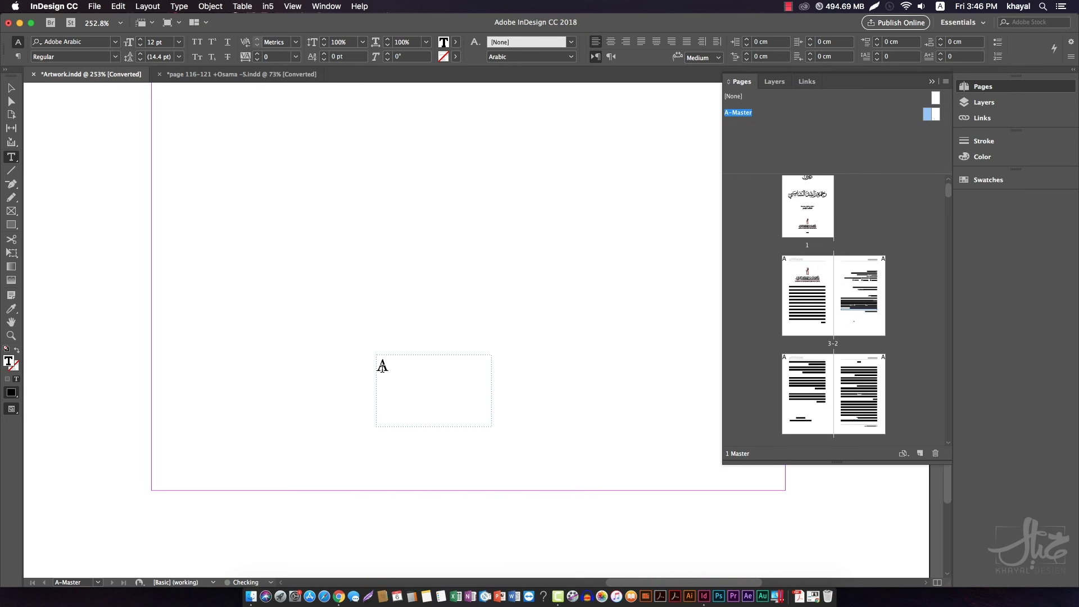
left_click(11, 88)
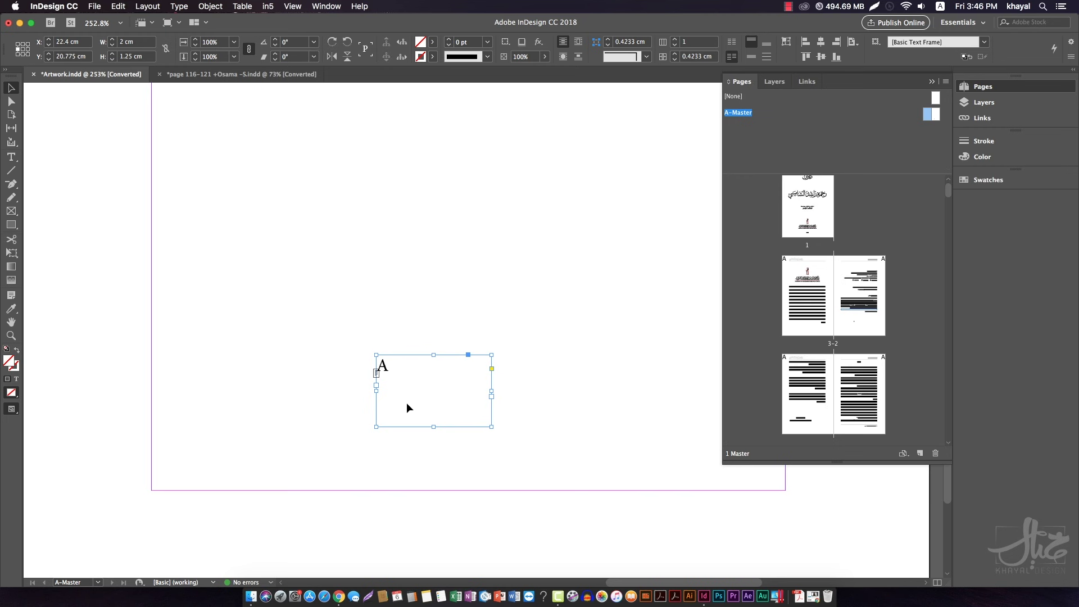
left_click(429, 336)
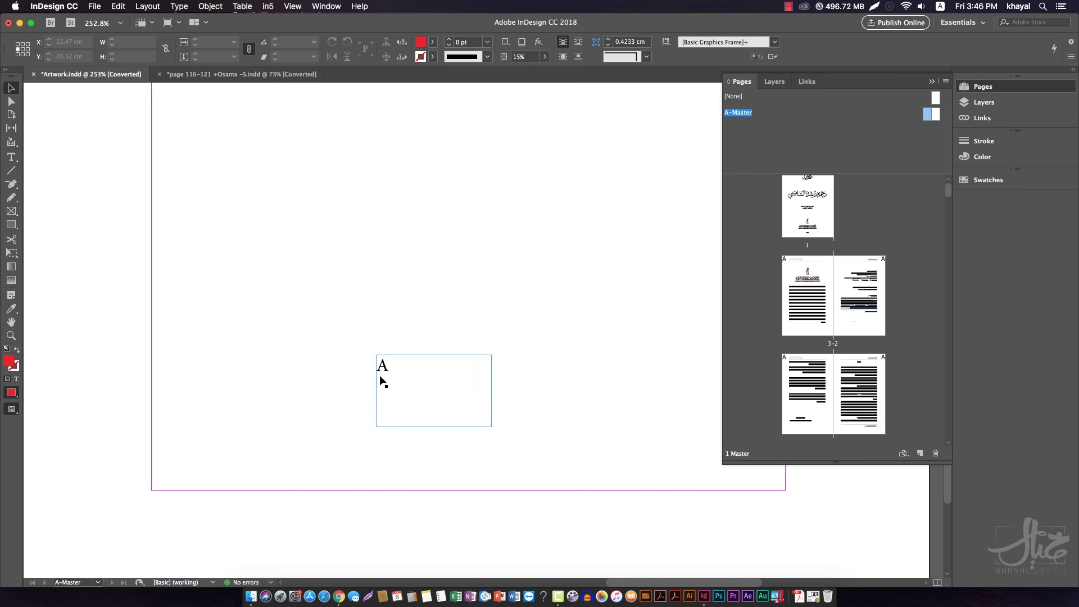
Check the page number on pages 2 and 4, comparing it with the marker on the right A-Master page
double_click(849, 329)
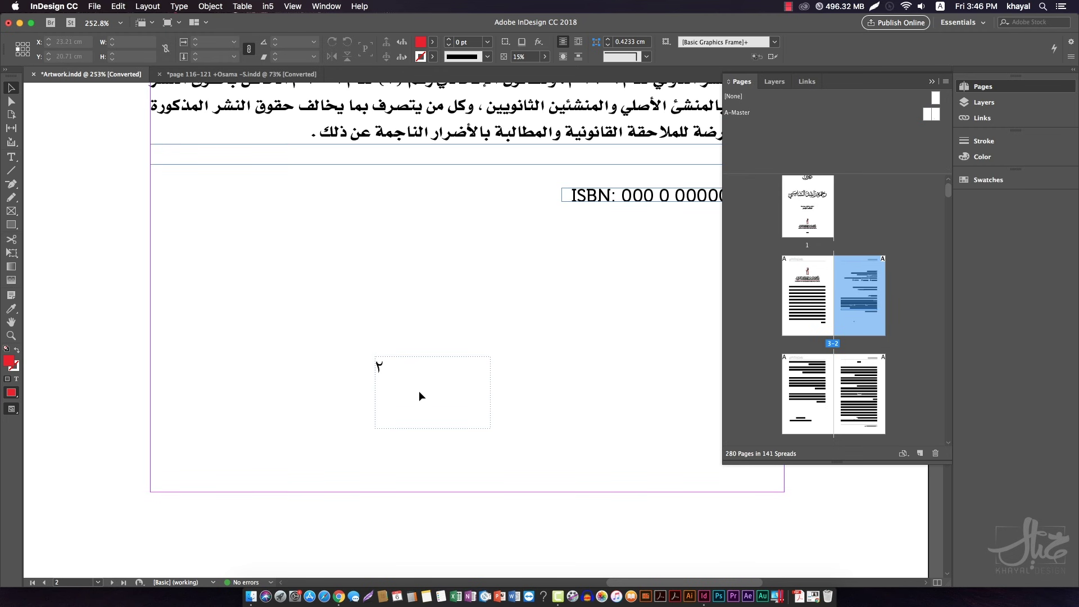
left_click_drag(422, 386, 327, 381)
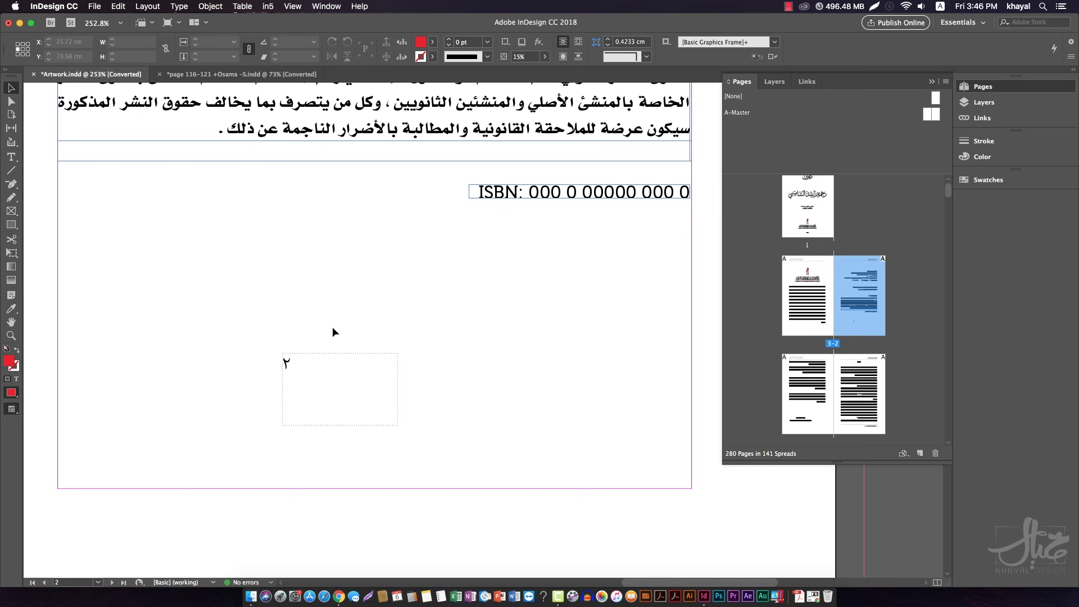
double_click(936, 117)
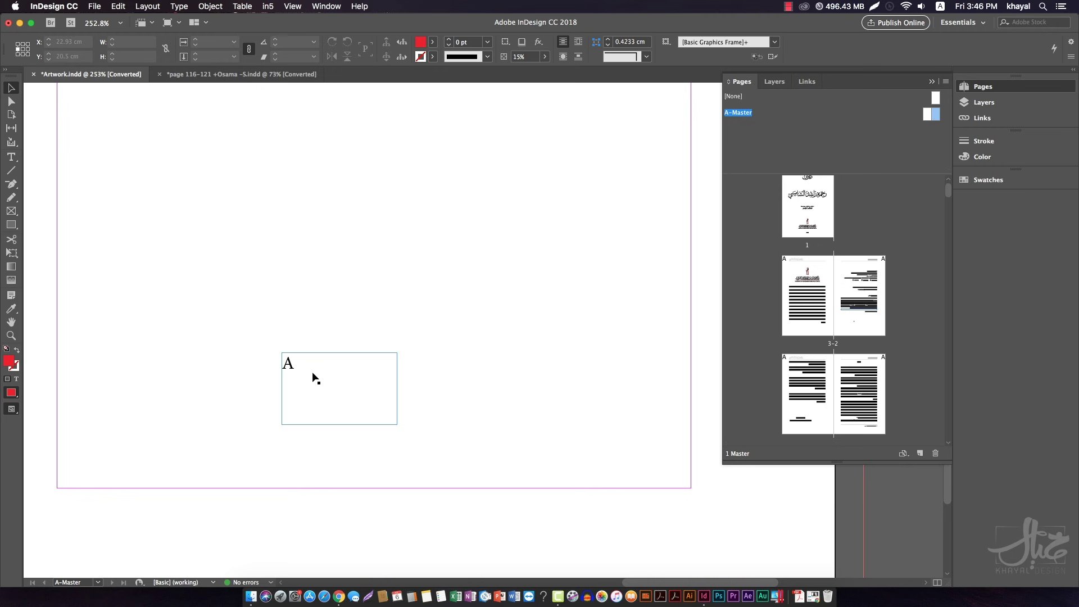
double_click(852, 329)
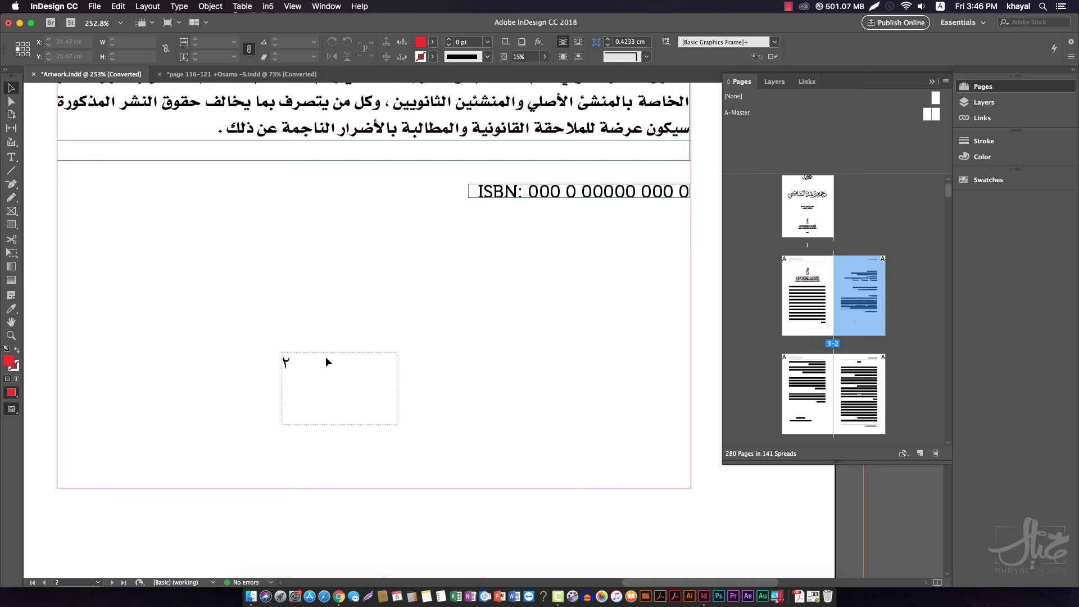
double_click(852, 404)
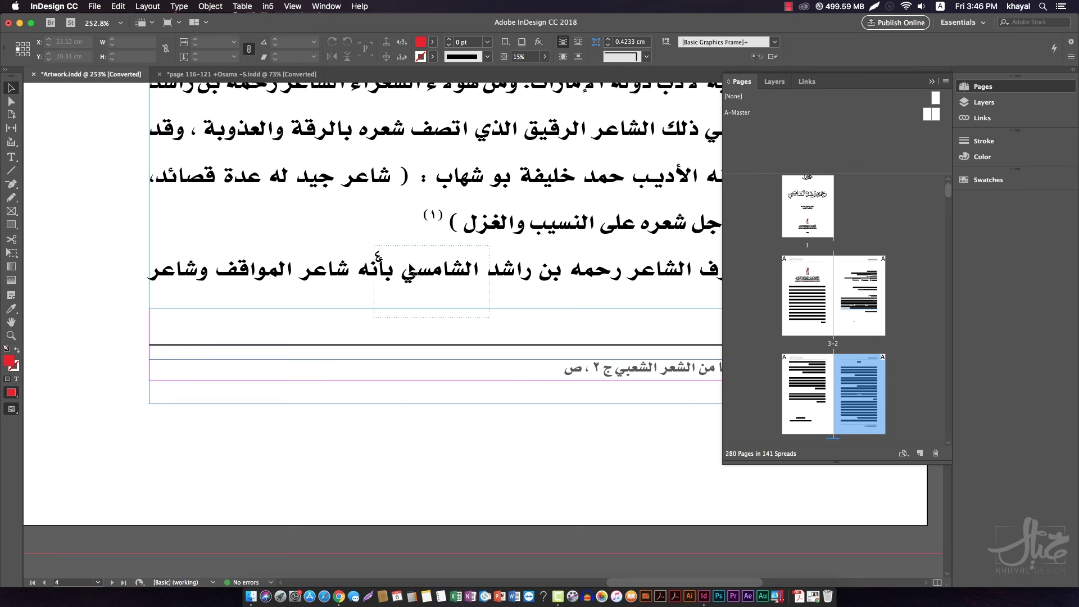
left_click(374, 270)
left_click_drag(381, 255, 369, 239)
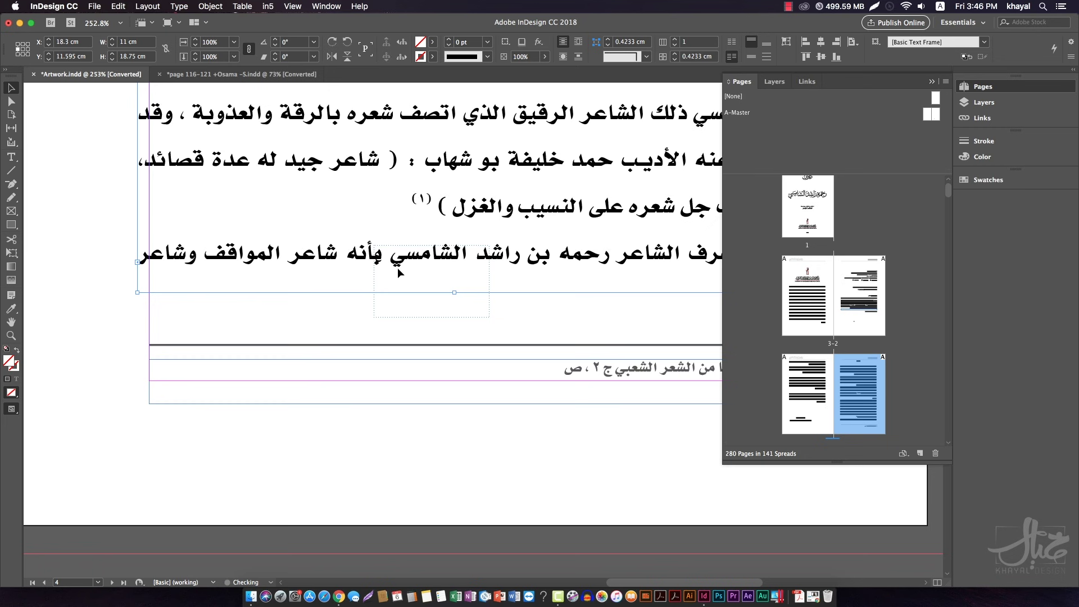
key("super+z")
Check the automatic page number on page 20 against its marker, and return to the right A-Master page
scroll(886, 405, "down", 5)
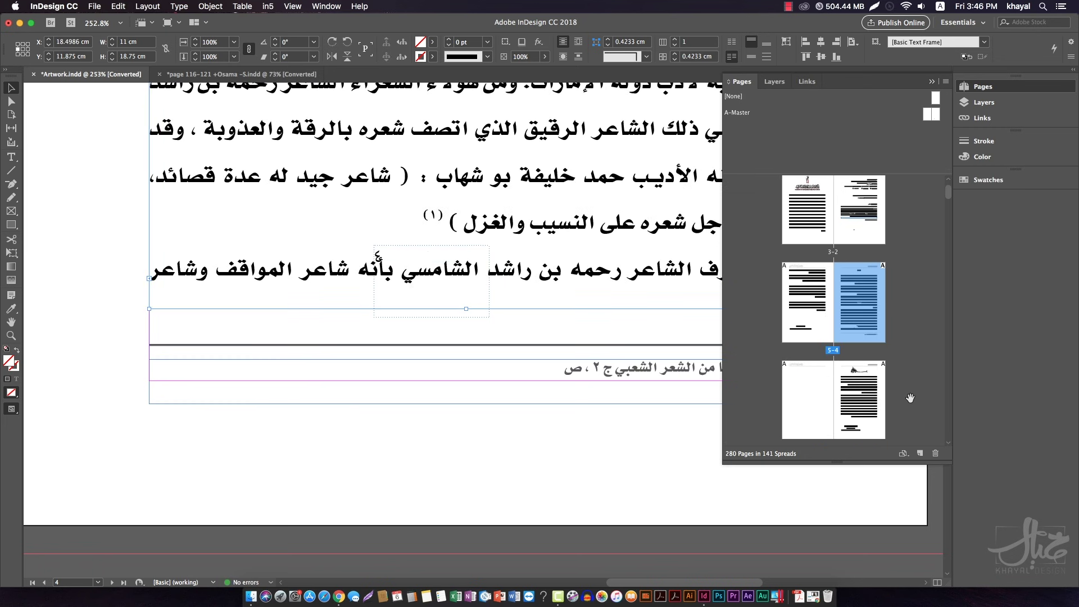
scroll(886, 404, "down", 20)
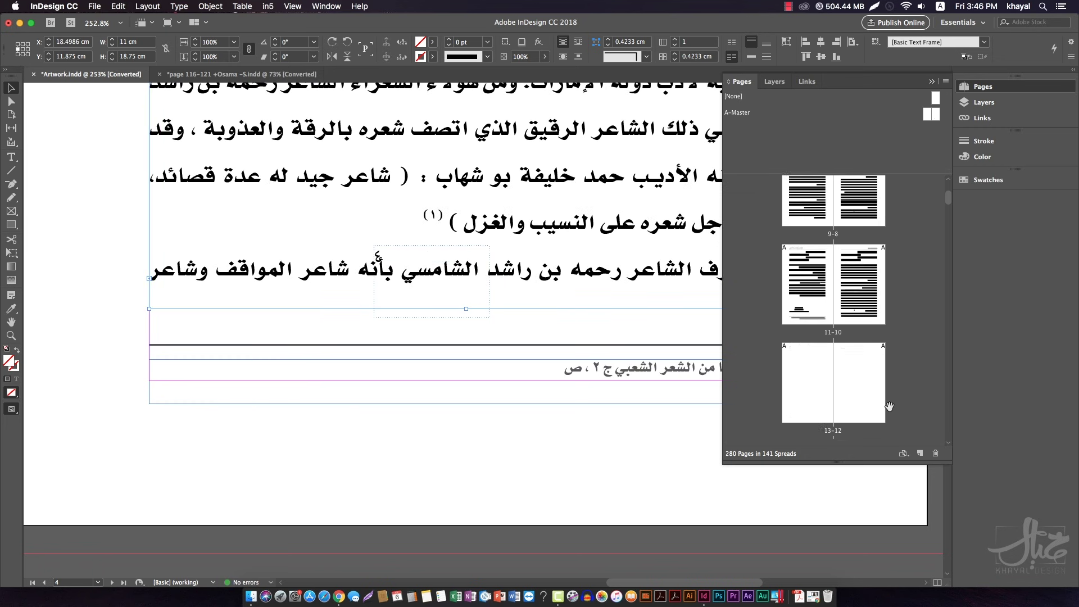
scroll(890, 411, "down", 5)
double_click(862, 234)
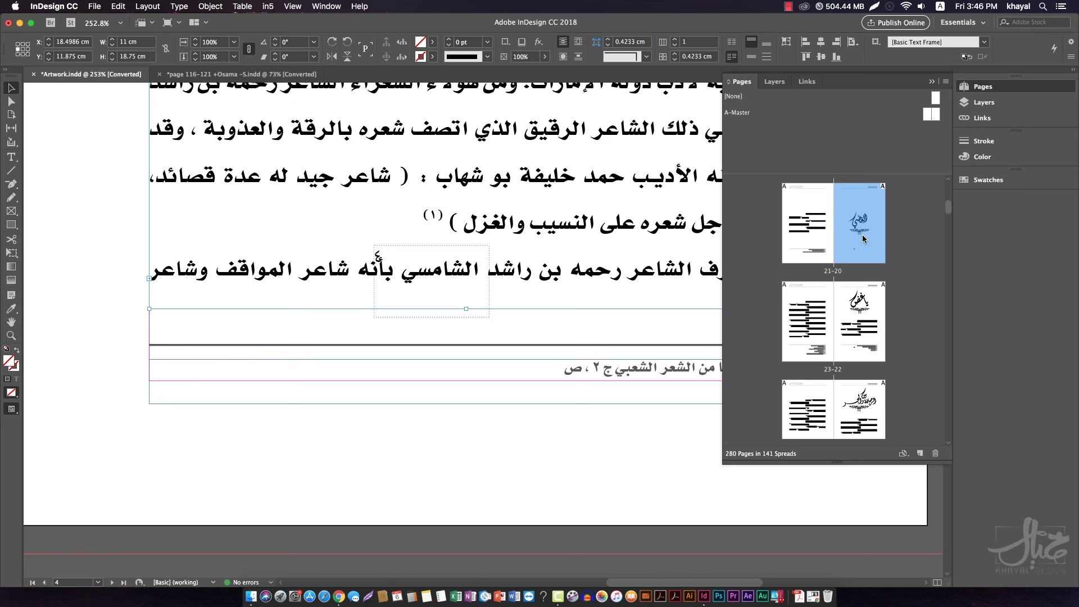
double_click(936, 115)
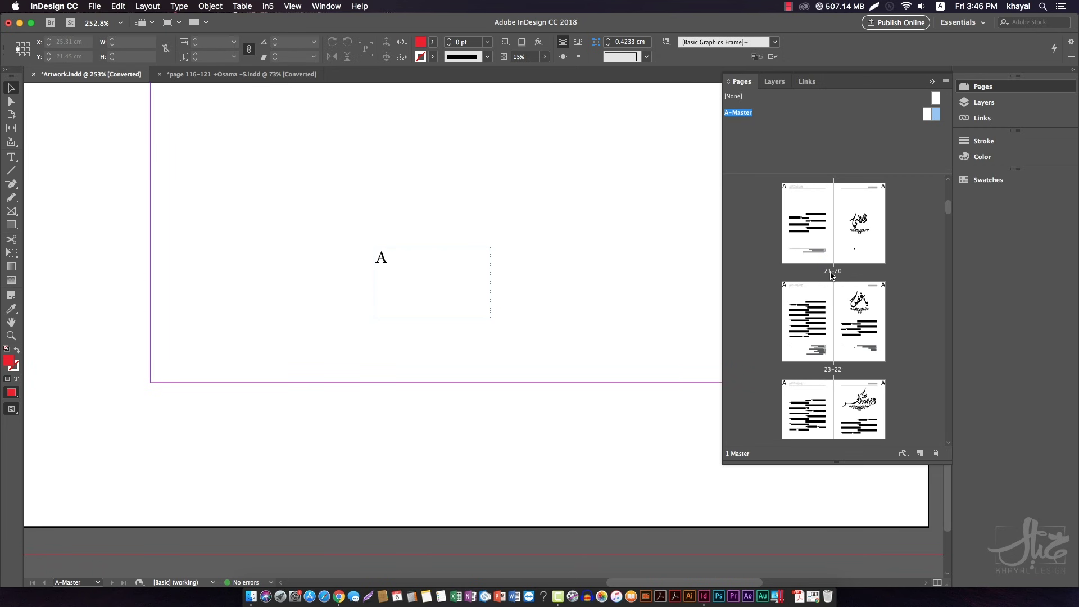
double_click(850, 247)
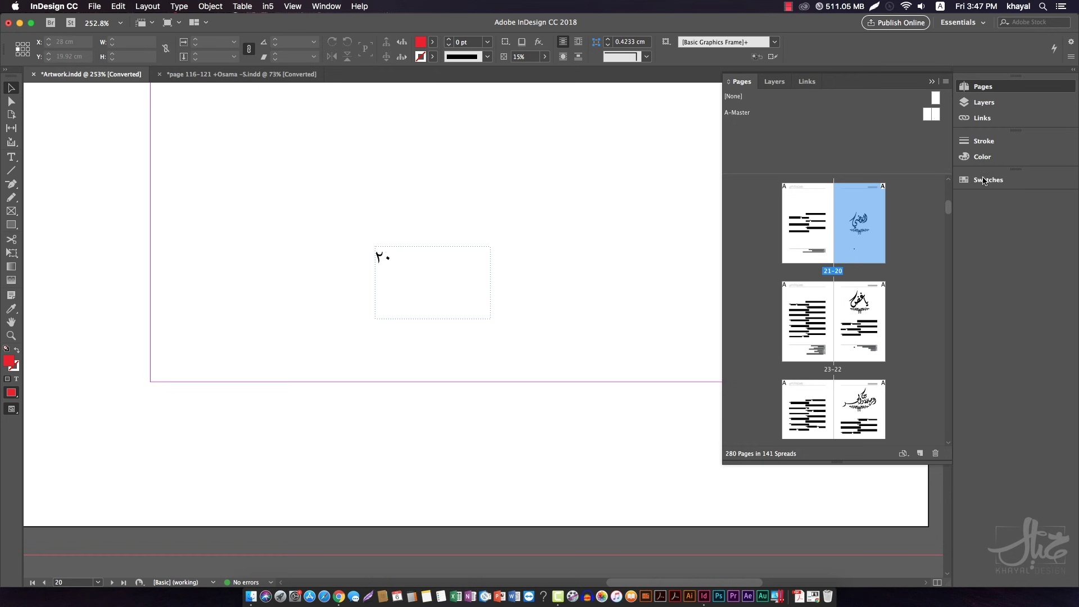
double_click(932, 116)
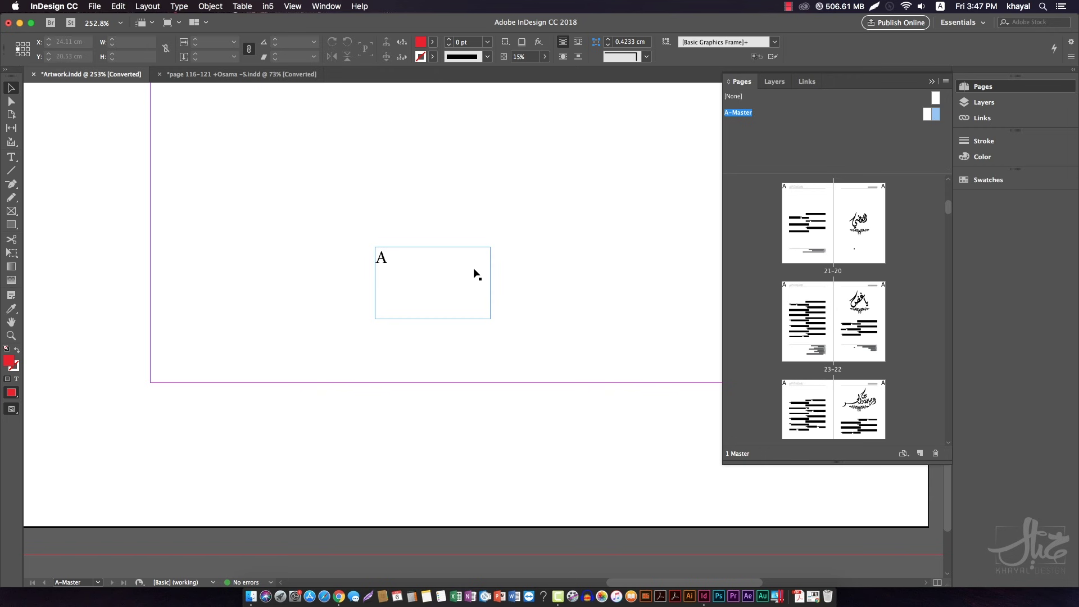
Center-align the page number marker in its frame on the right master page, and leave text editing
key("super+minus")
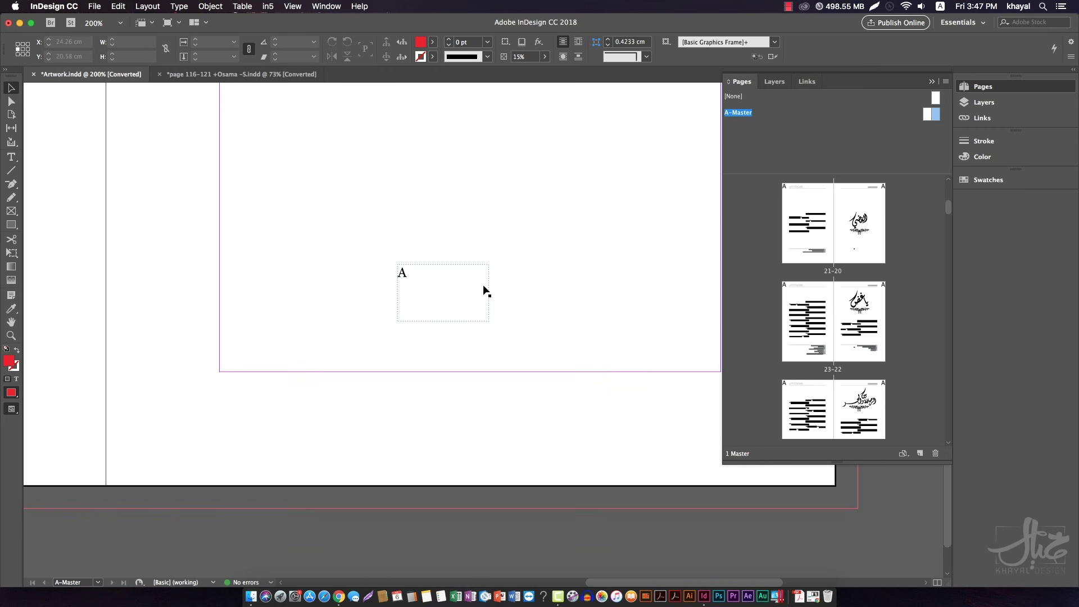
left_click_drag(544, 306, 433, 354)
double_click(353, 346)
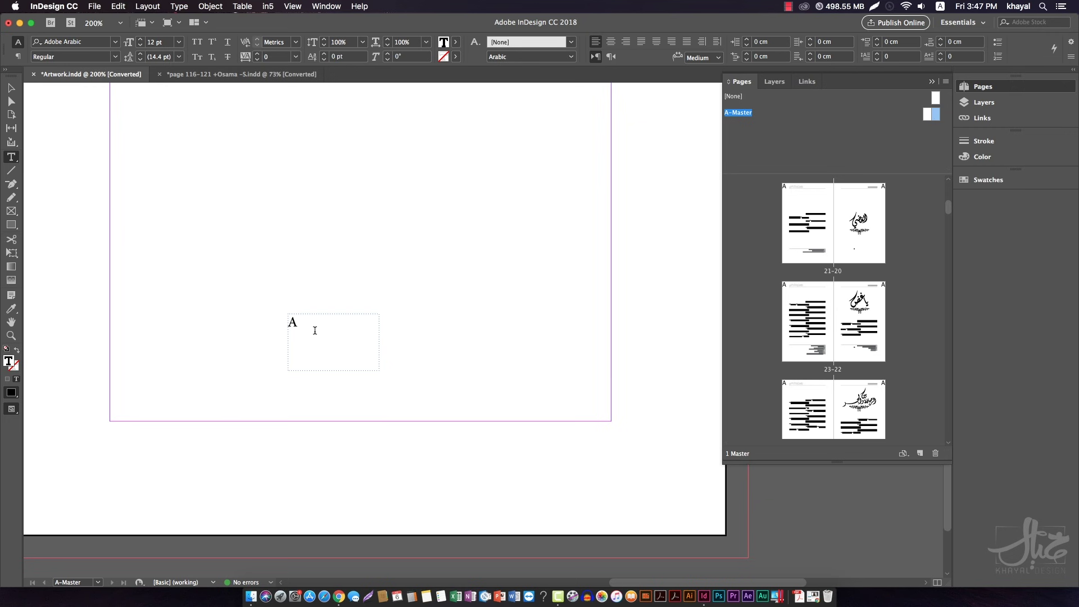
left_click_drag(311, 328, 275, 332)
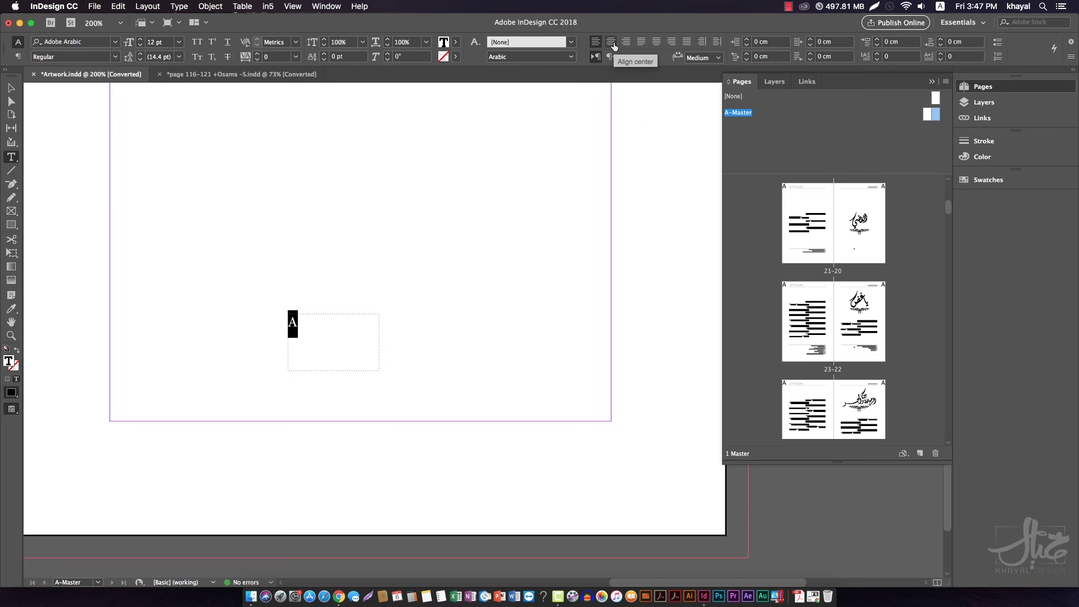
left_click(614, 43)
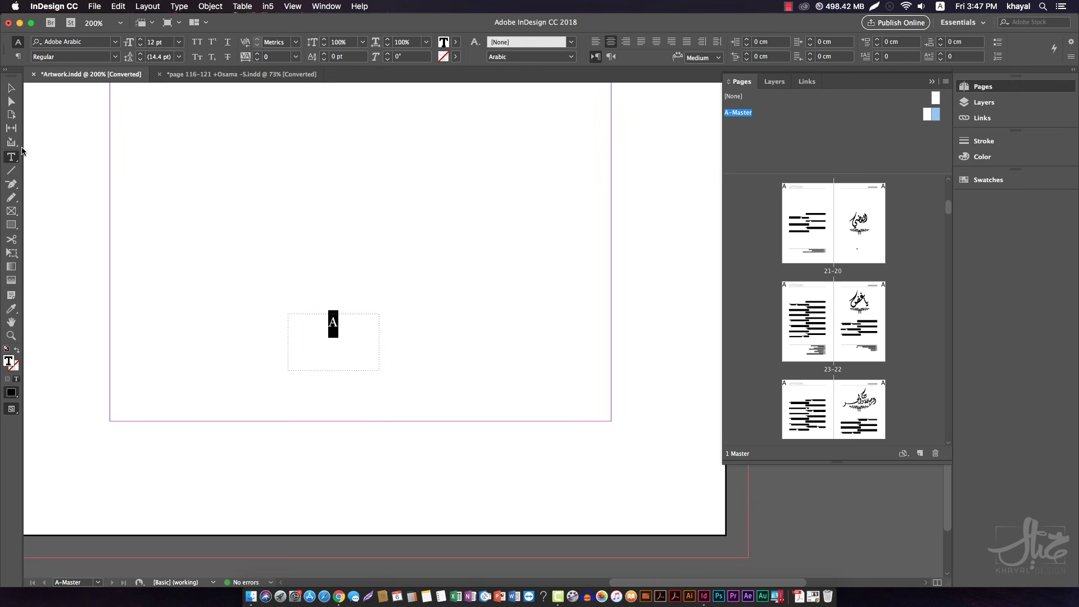
key("Escape")
Move the page number frame horizontally to the middle of the text area, at X 23 cm
left_click_drag(466, 323, 521, 328)
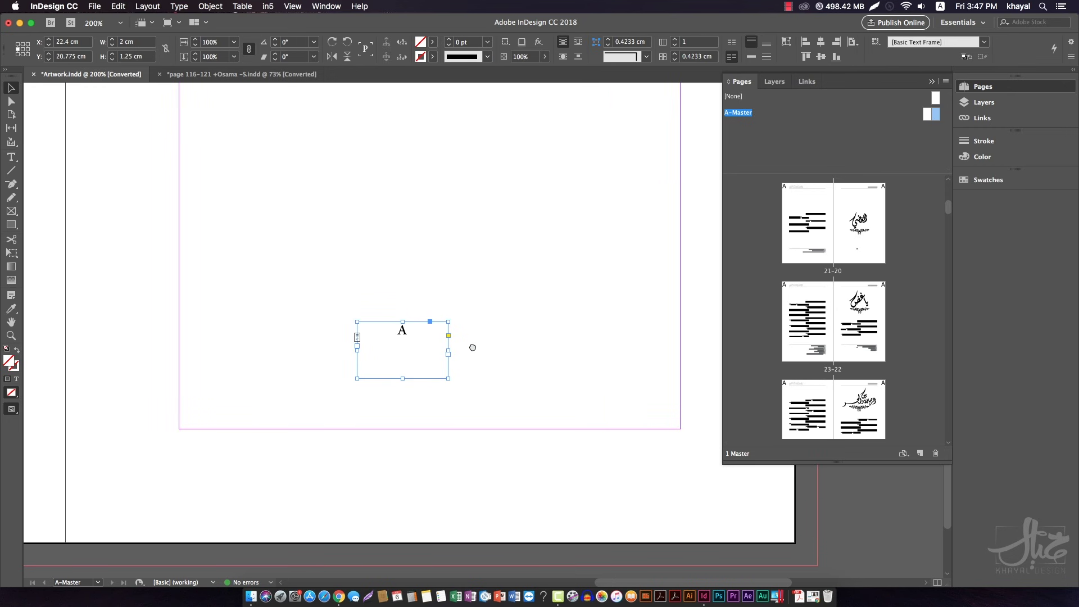
scroll(472, 347, "down", 2)
scroll(472, 347, "right", 2)
left_click_drag(371, 295, 402, 302)
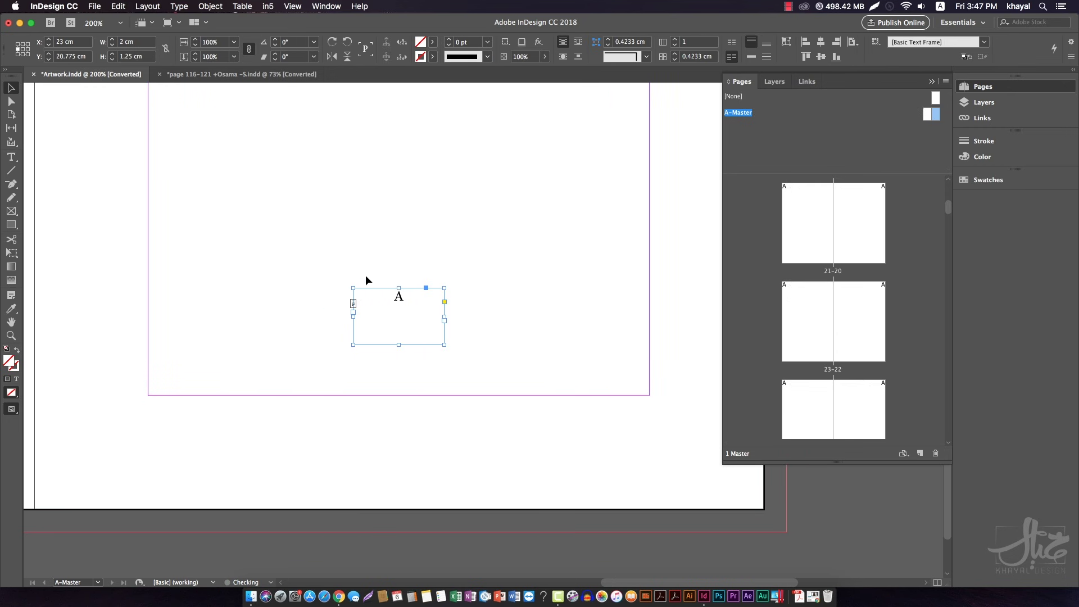
Reduce the page number frame to the height of its marker and move it below the bottom margin, centered under the text area
left_click(274, 228)
left_click_drag(258, 223, 485, 344)
left_click_drag(650, 396, 146, 395)
left_click(410, 306)
left_click_drag(410, 306, 405, 444)
left_click(527, 464)
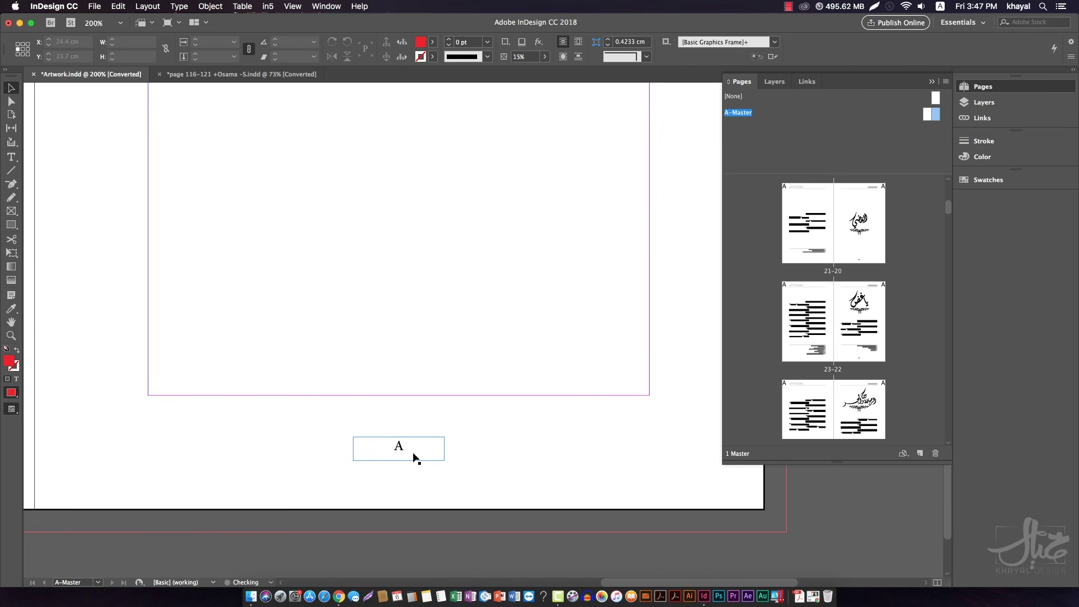
Color the page number marker on the right master page with the PANTONE 200 C swatch
left_click_drag(500, 431, 539, 416)
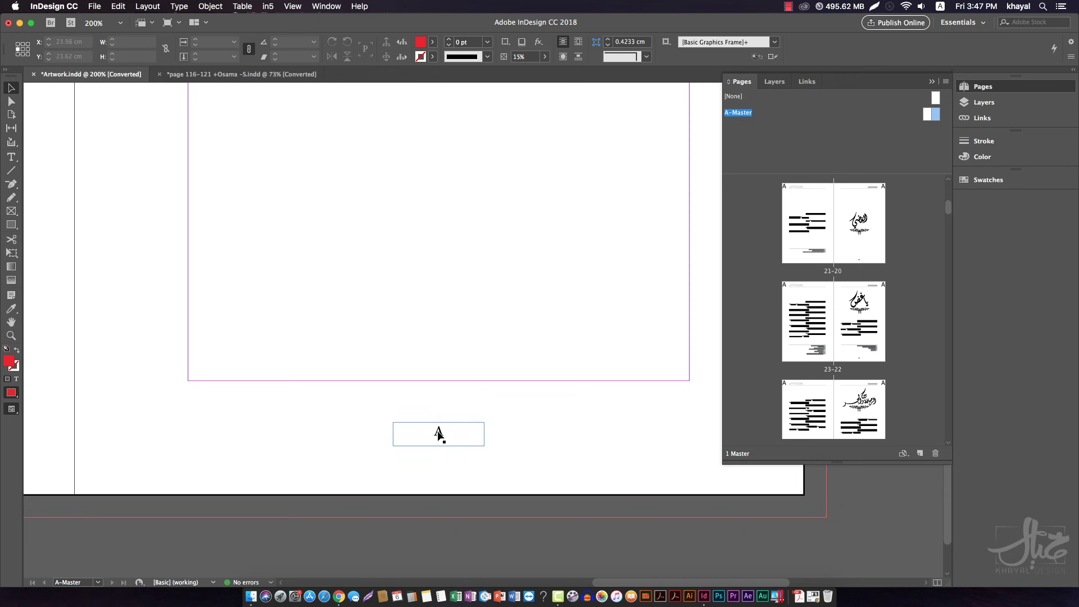
left_click_drag(299, 329, 691, 510)
double_click(361, 351)
double_click(361, 351)
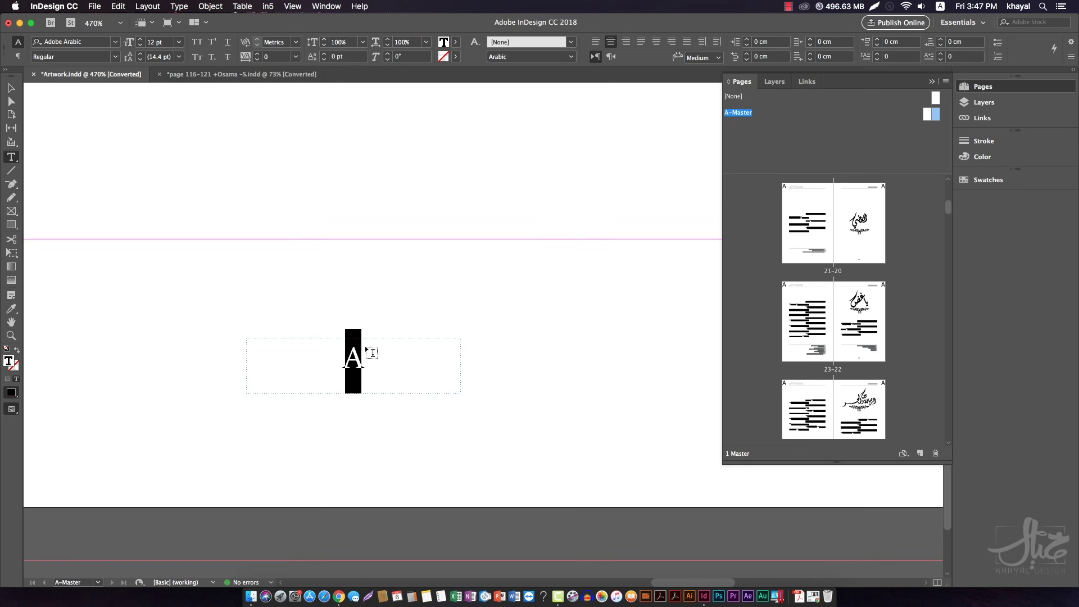
left_click(457, 42)
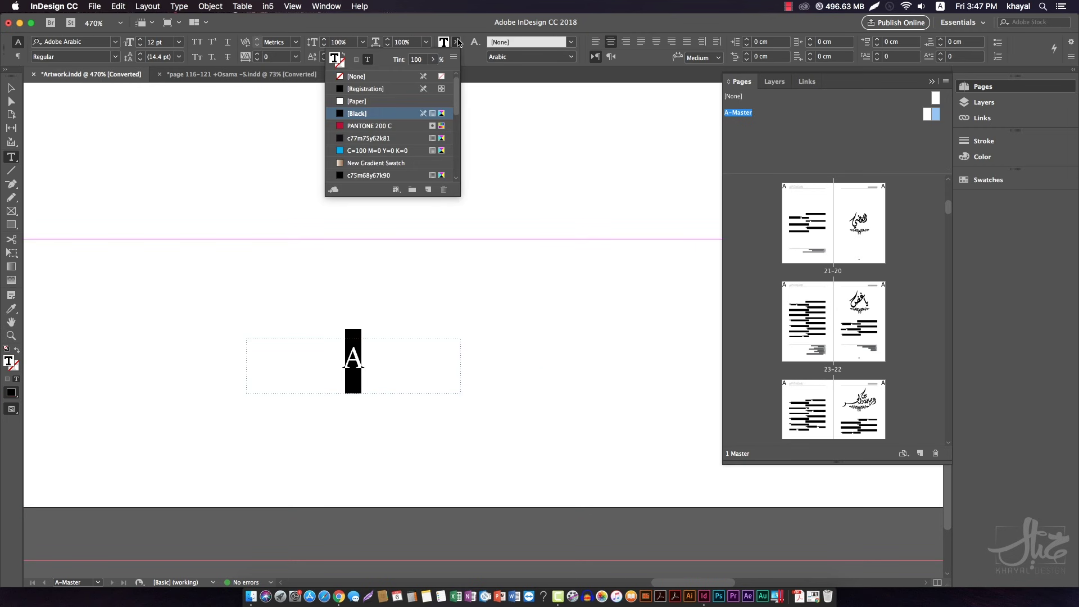
left_click(340, 128)
left_click(351, 378)
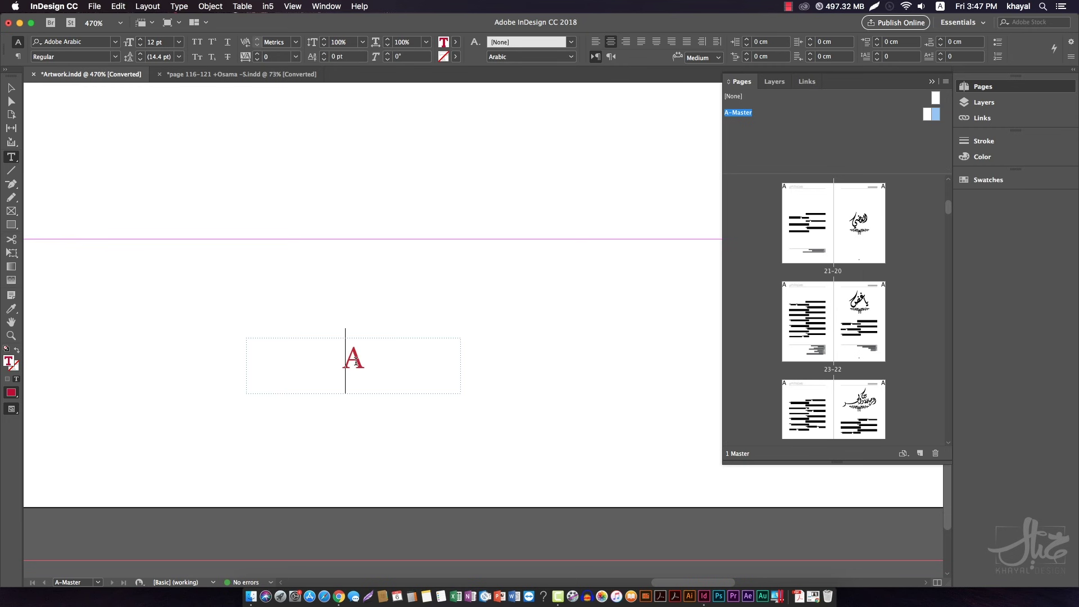
Insert an em dash after the page number marker on the right master page
double_click(360, 363)
left_click(365, 367)
right_click(366, 365)
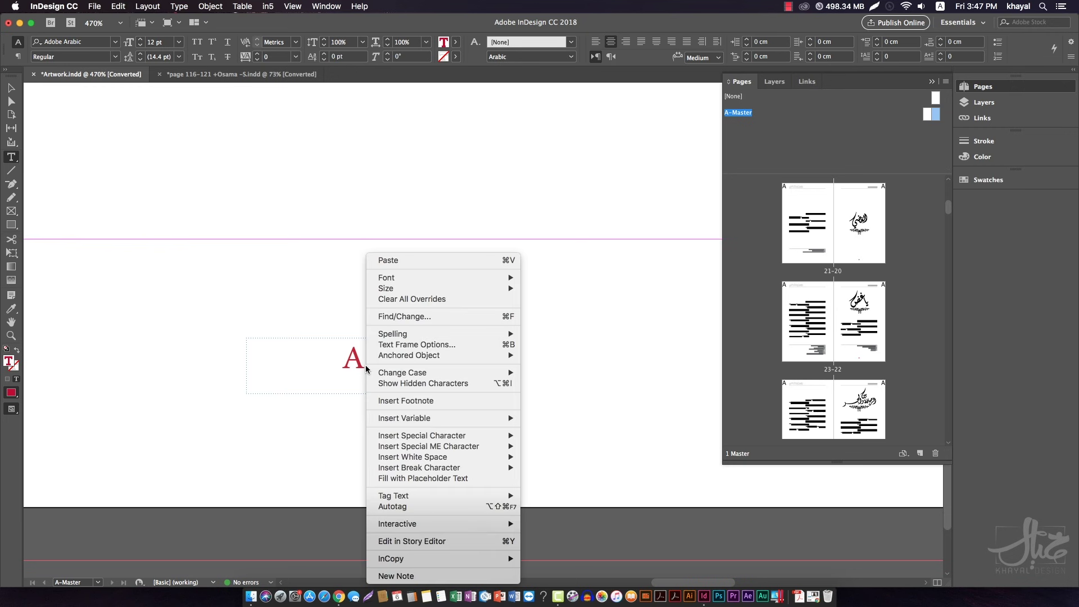
mouse_move(487, 439)
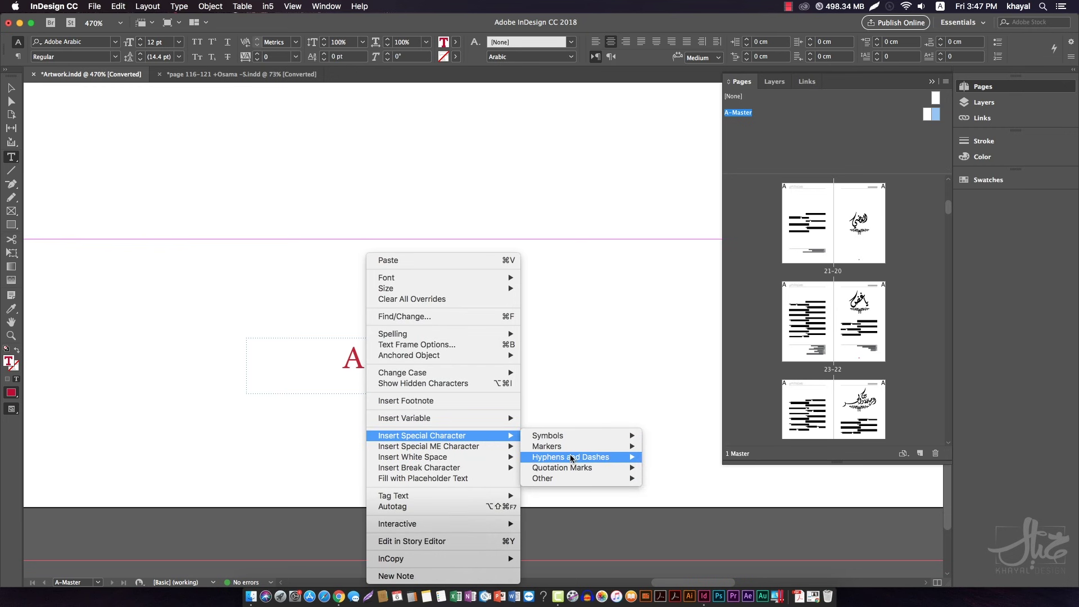
mouse_move(573, 460)
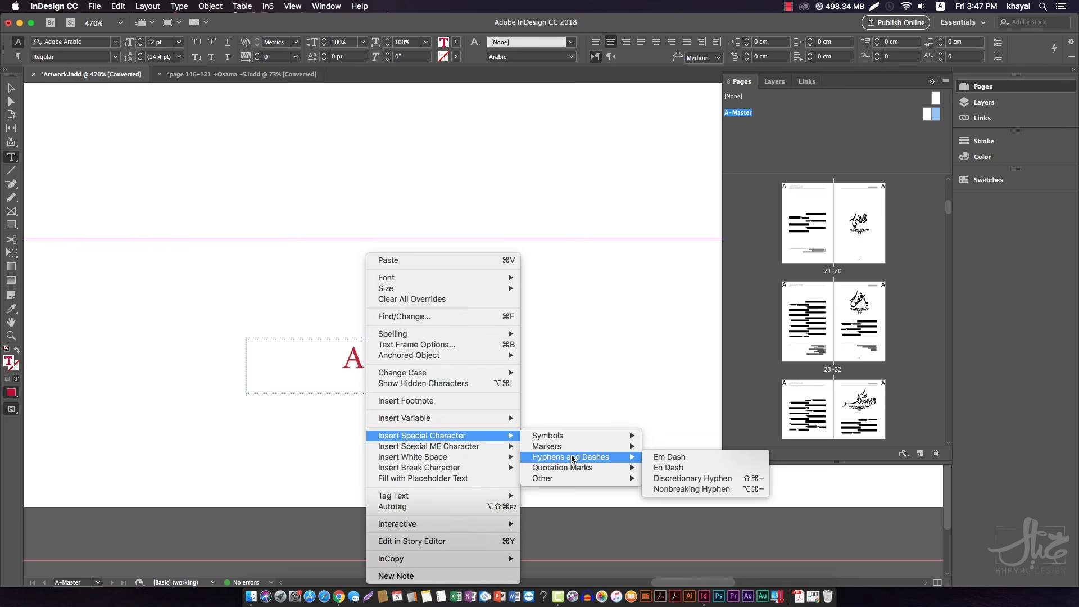
left_click(653, 458)
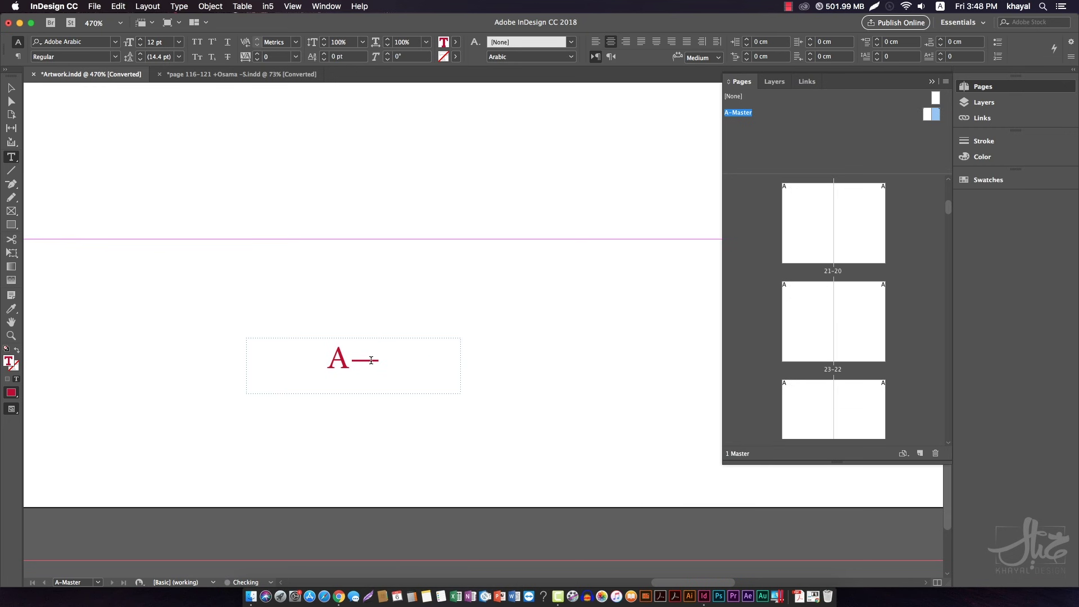
Copy the em dash to the other side of the page number marker, and leave text editing
left_click_drag(362, 359, 389, 365)
key("super+c")
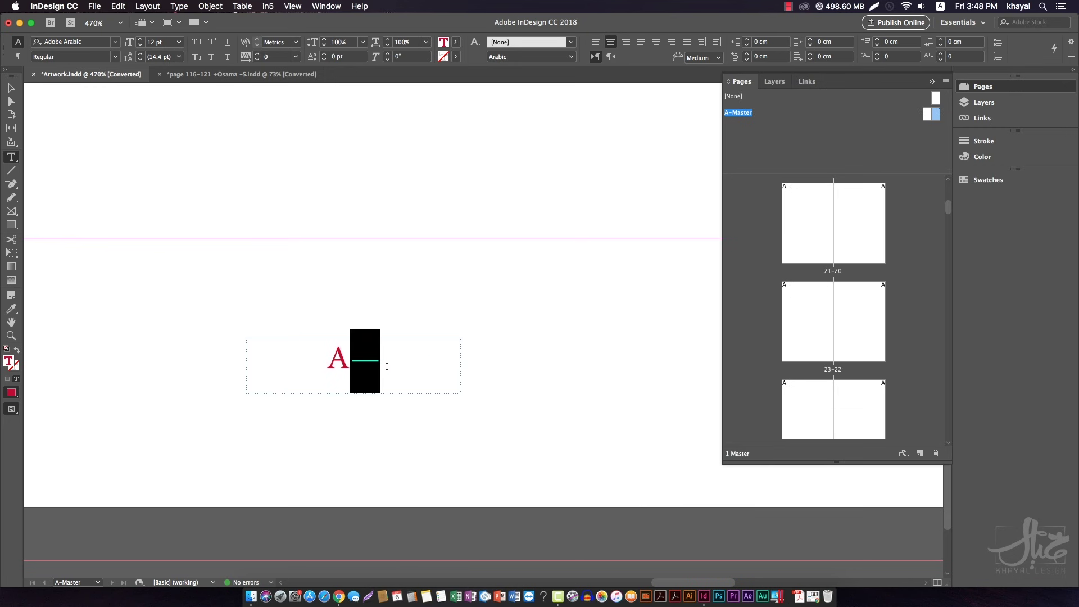
left_click(327, 367)
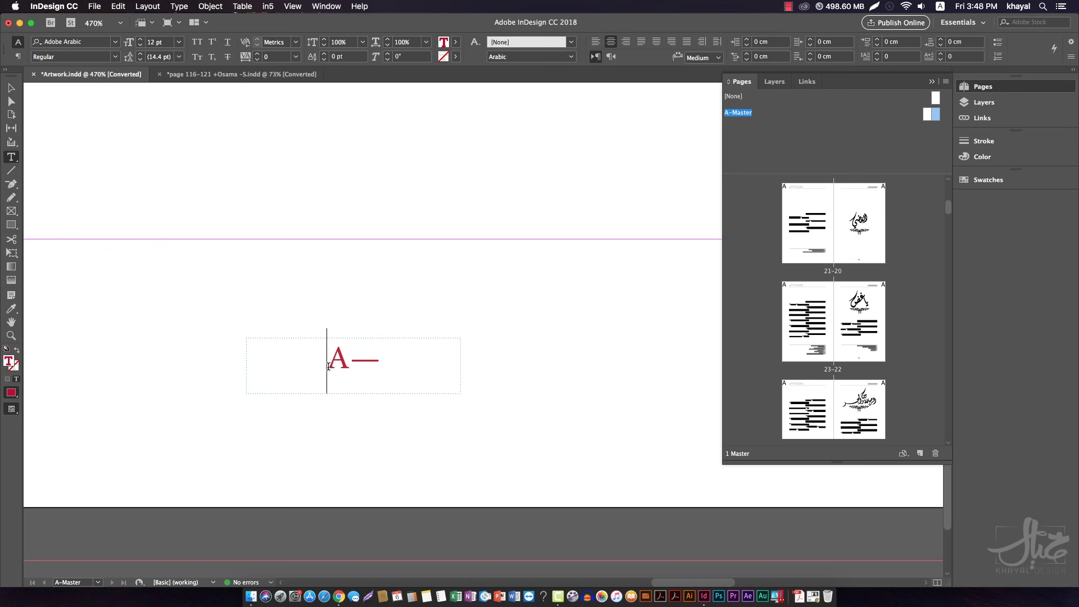
key("Escape")
double_click(328, 369)
key("super+v")
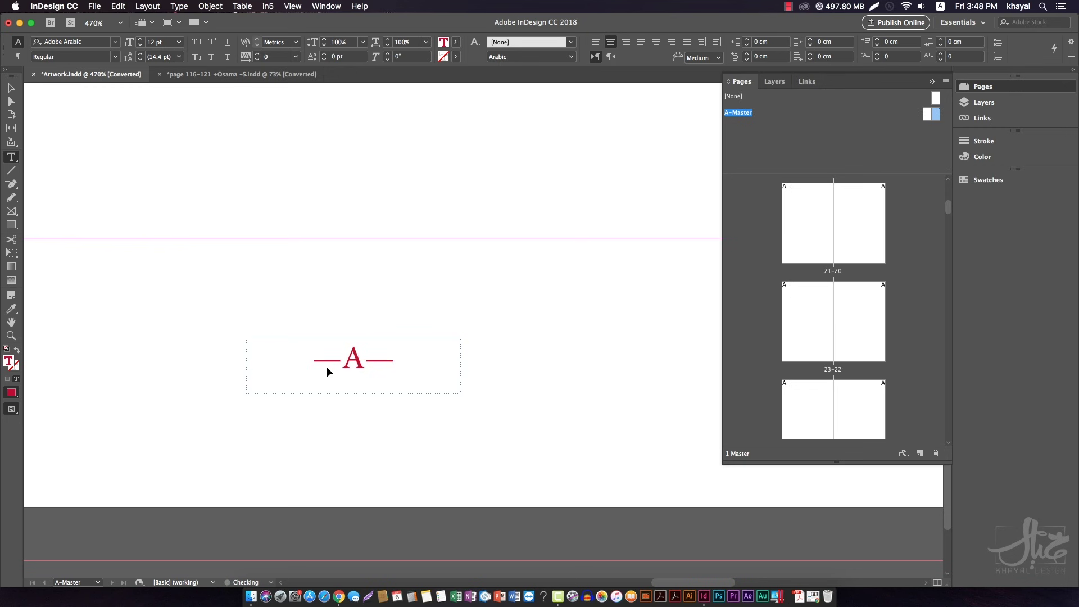
left_click(11, 91)
left_click(173, 251)
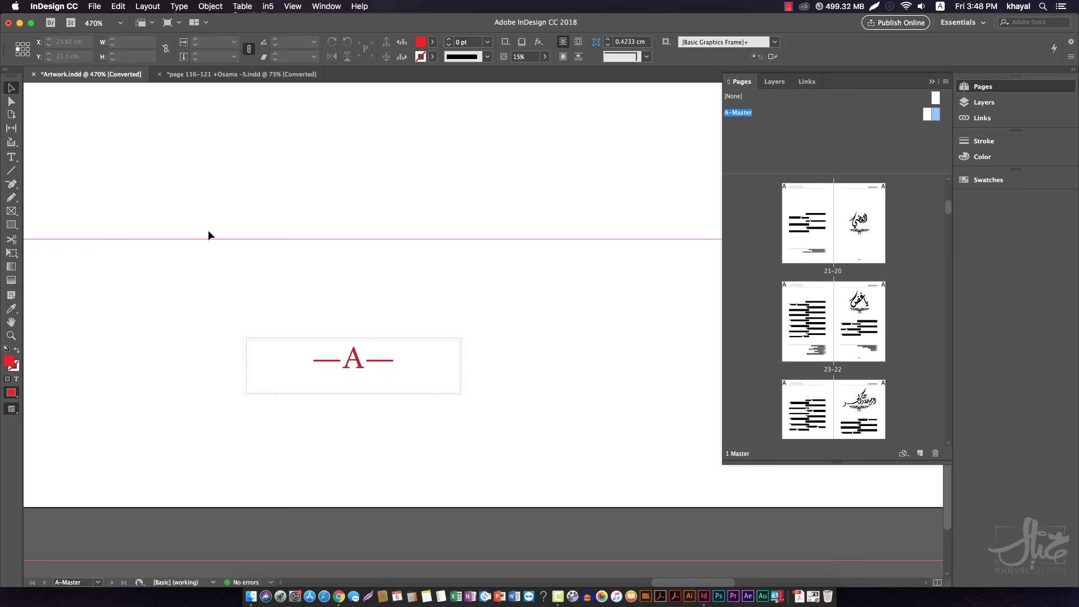
Try a thin rectangle about 0.76 cm wide under the page number marker, and delete it
left_click(12, 224)
left_click_drag(309, 386, 391, 382)
key("v")
left_click(381, 409)
left_click(356, 387)
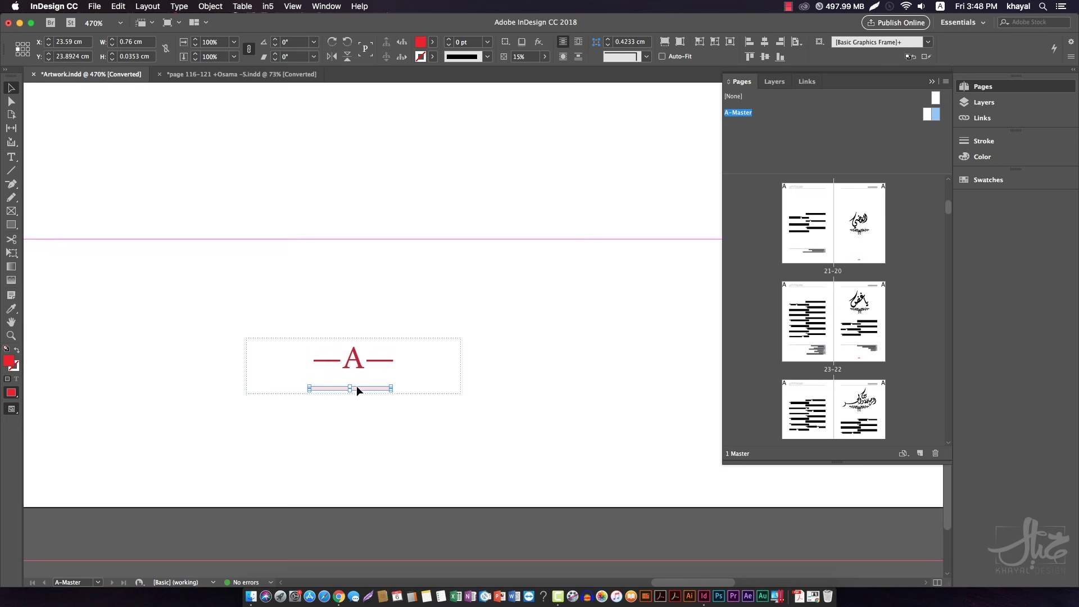
key("Delete")
Try an ellipse of about 0.83 by 0.52 cm around the page number marker, and check how it looks on page 22
left_click(15, 225)
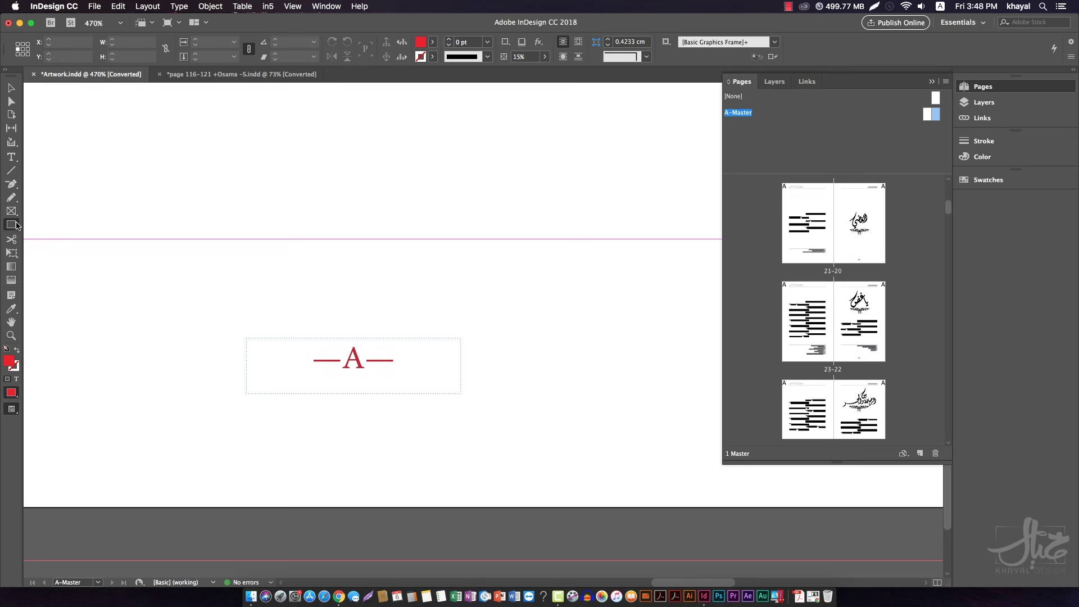
left_click(51, 249)
left_click_drag(311, 331, 401, 387)
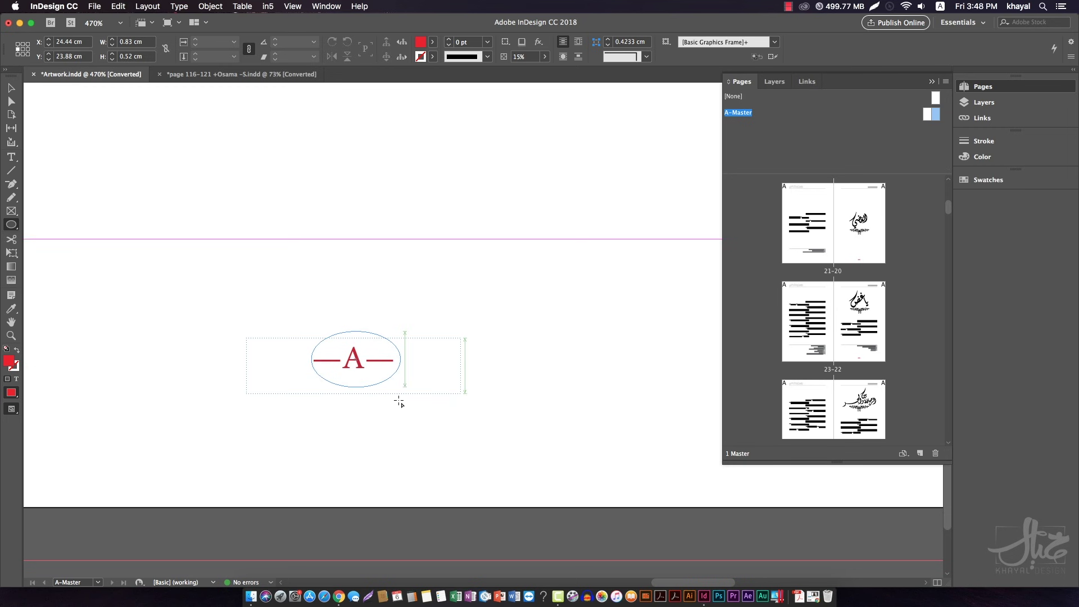
key("v")
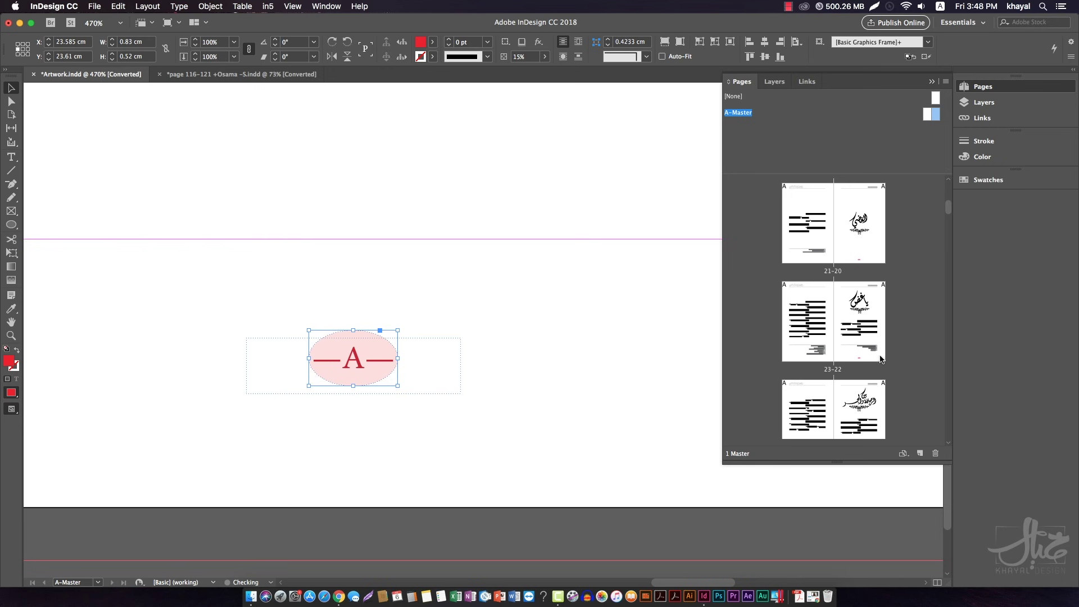
double_click(880, 358)
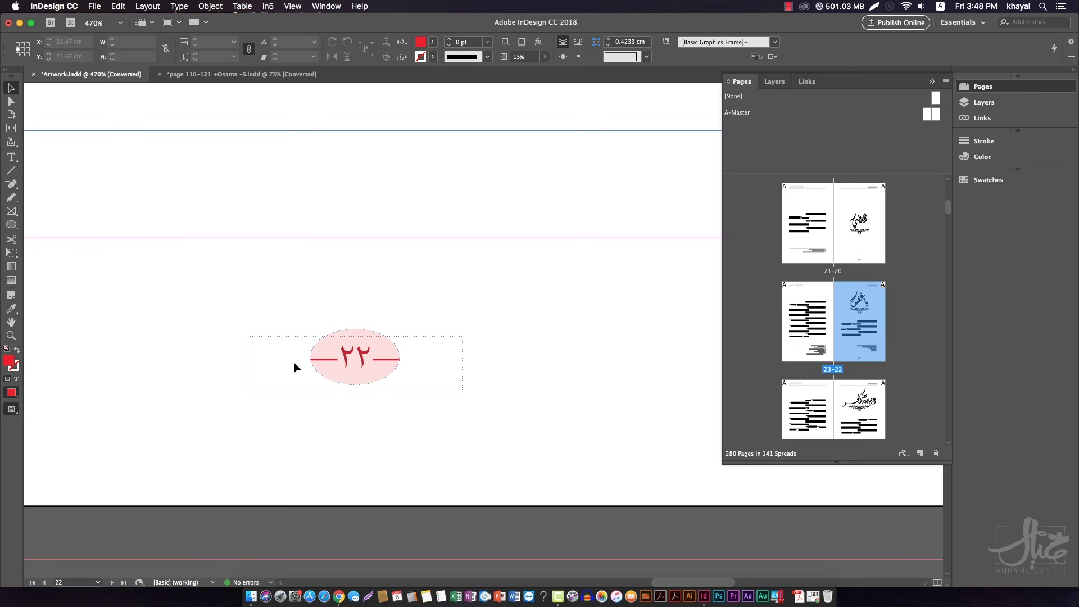
left_click_drag(233, 416, 473, 397)
Delete the ellipse around the marker on the right A-Master page, and check the page number on page 20
left_click(936, 112)
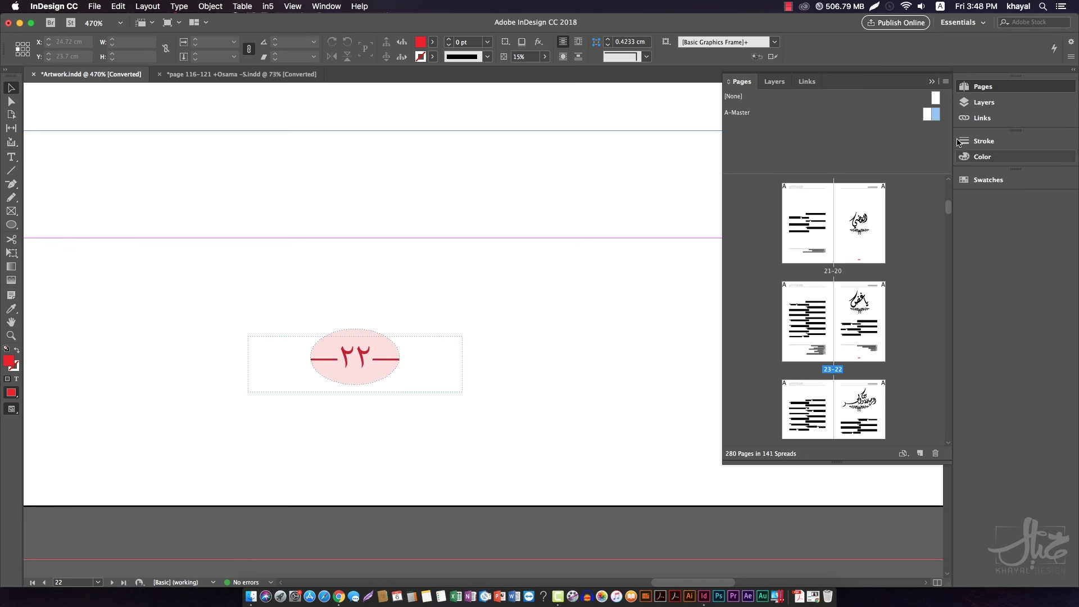
double_click(936, 114)
left_click(346, 338)
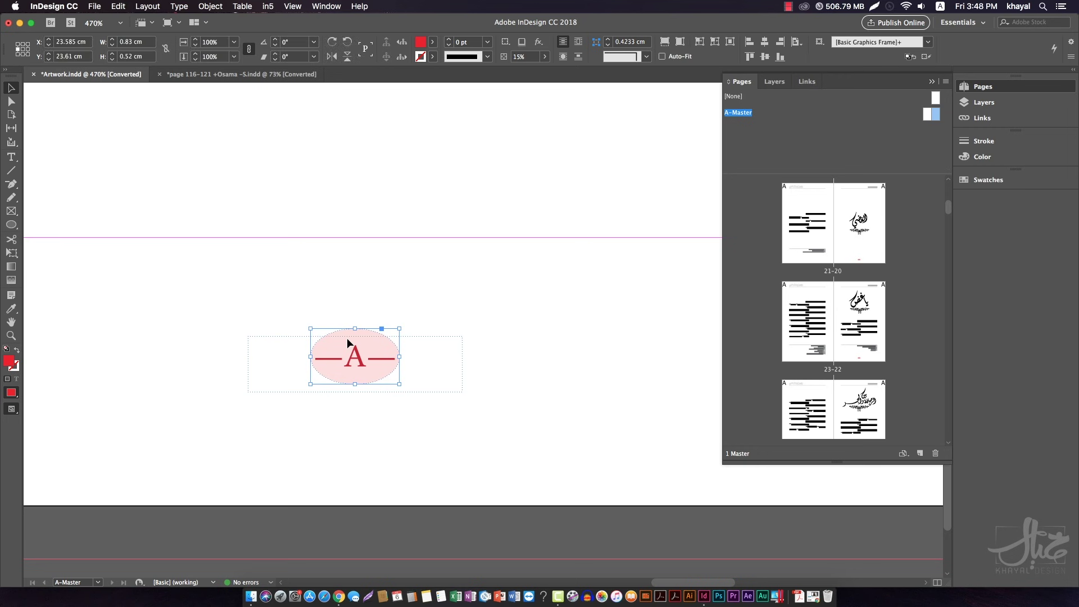
key("Delete")
left_click(358, 363)
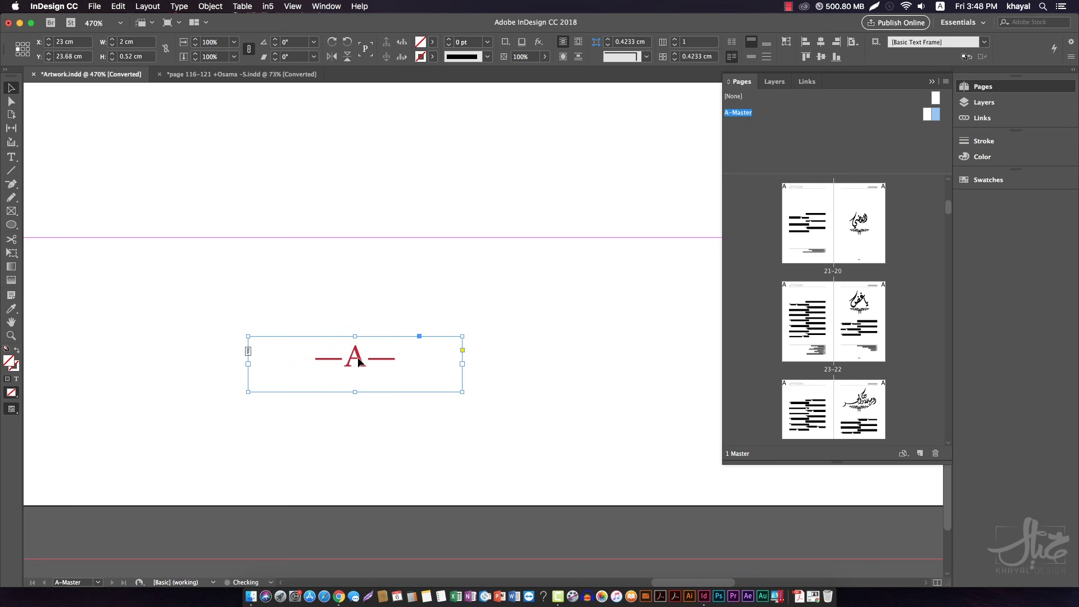
left_click(395, 313)
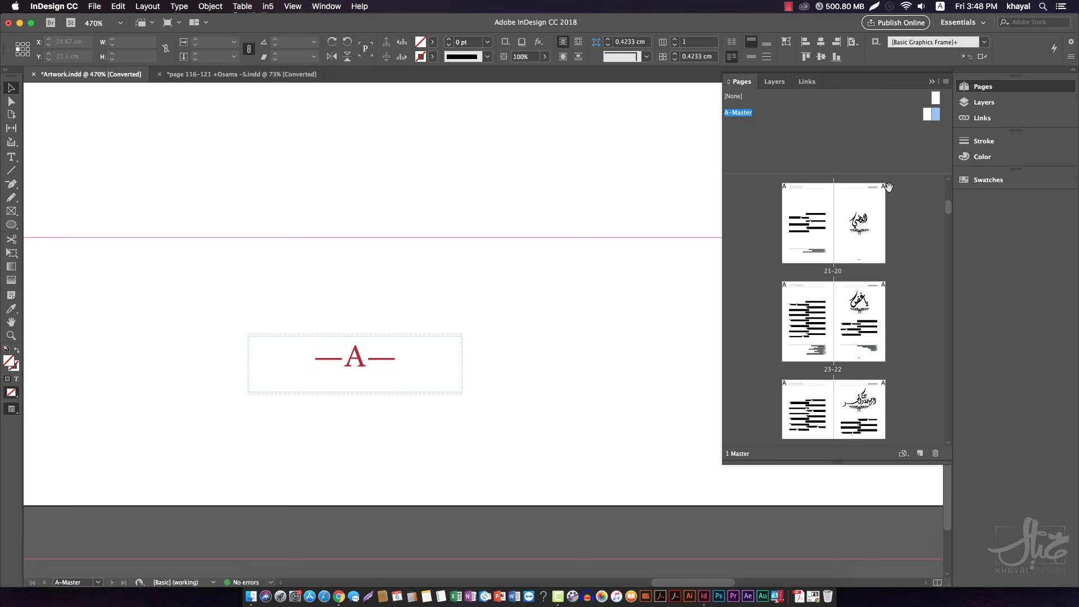
double_click(842, 242)
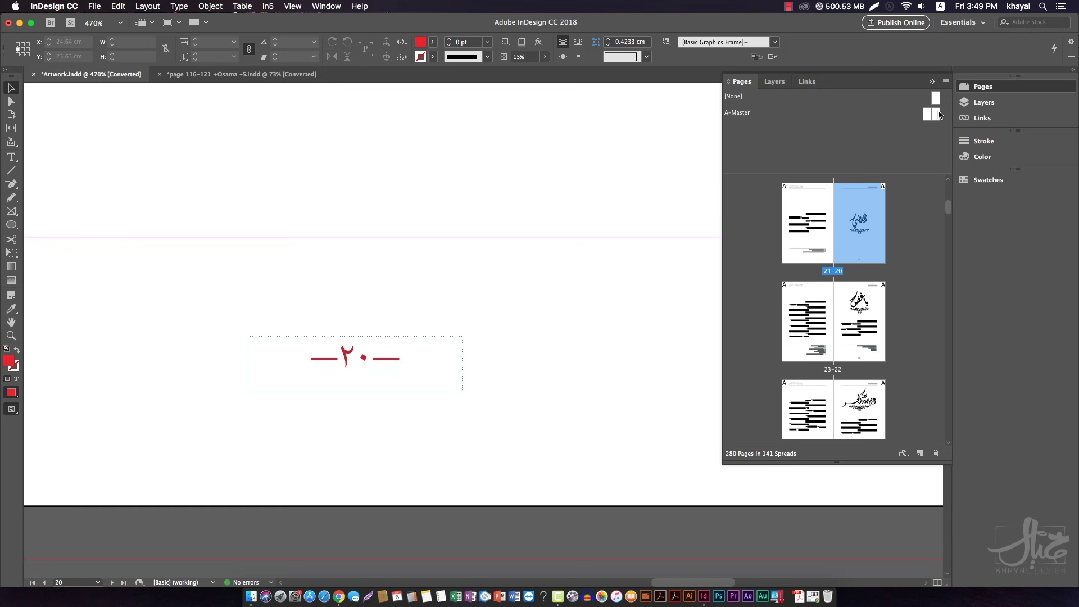
Set the digits of the page number marker text on the right master page to Arabic, and check the number on page 20
double_click(936, 114)
double_click(379, 360)
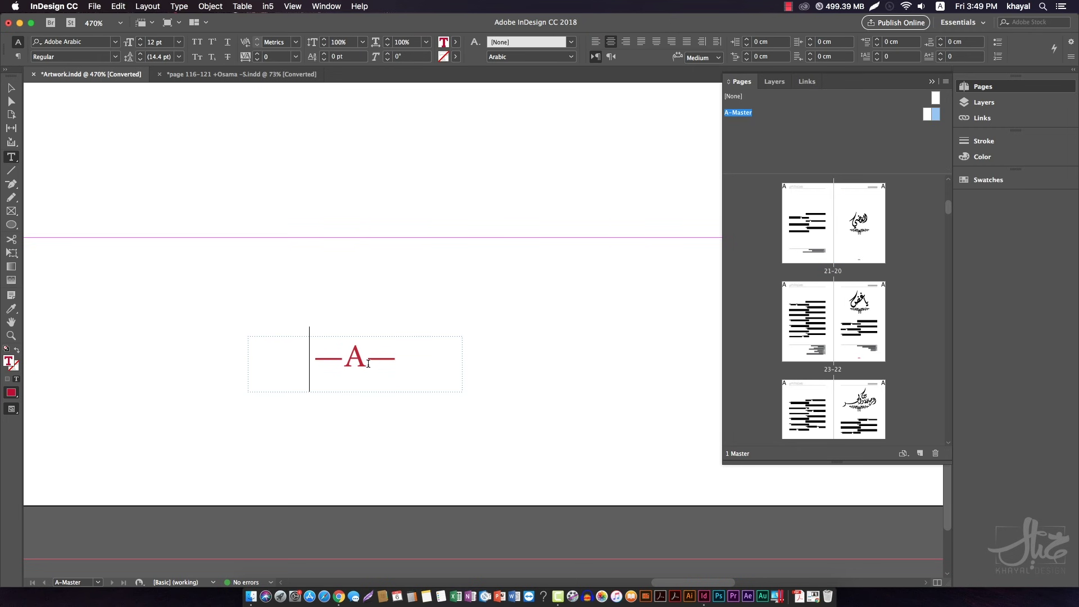
left_click(366, 387)
triple_click(340, 359)
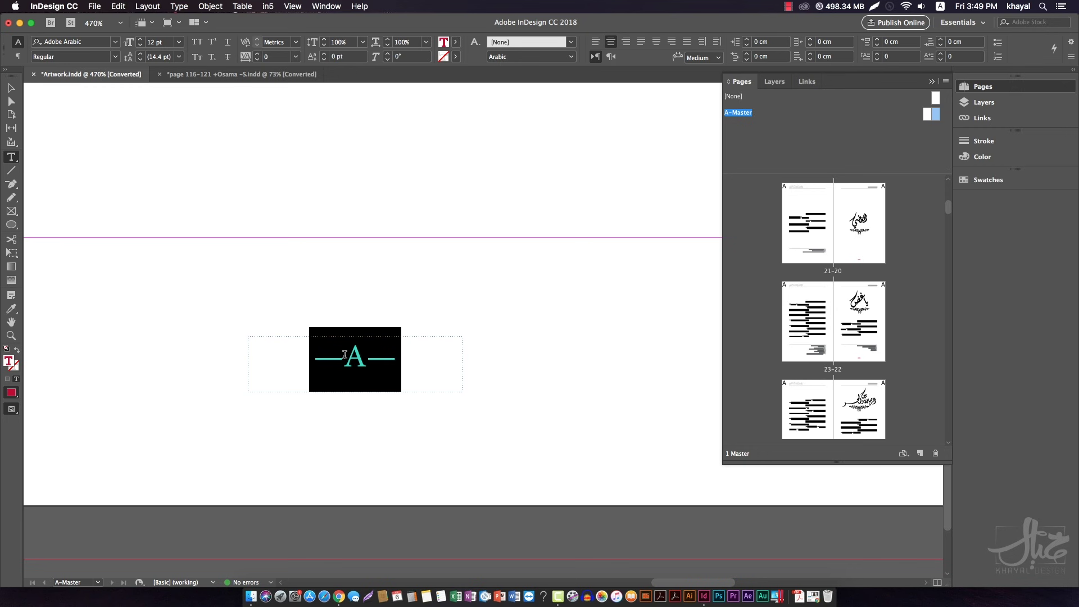
key("super")
key("super+t")
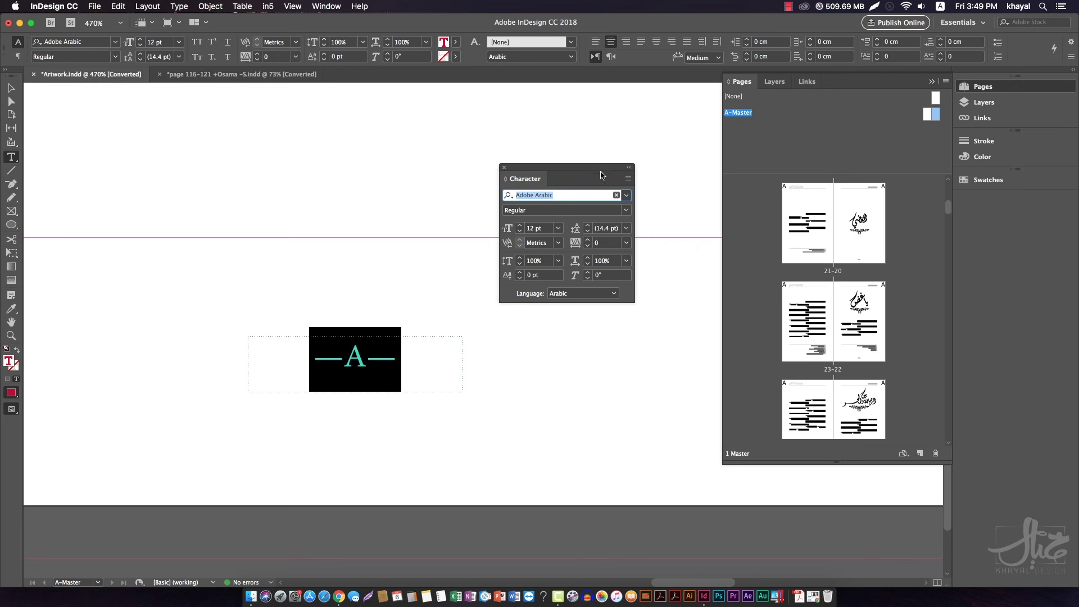
left_click(628, 179)
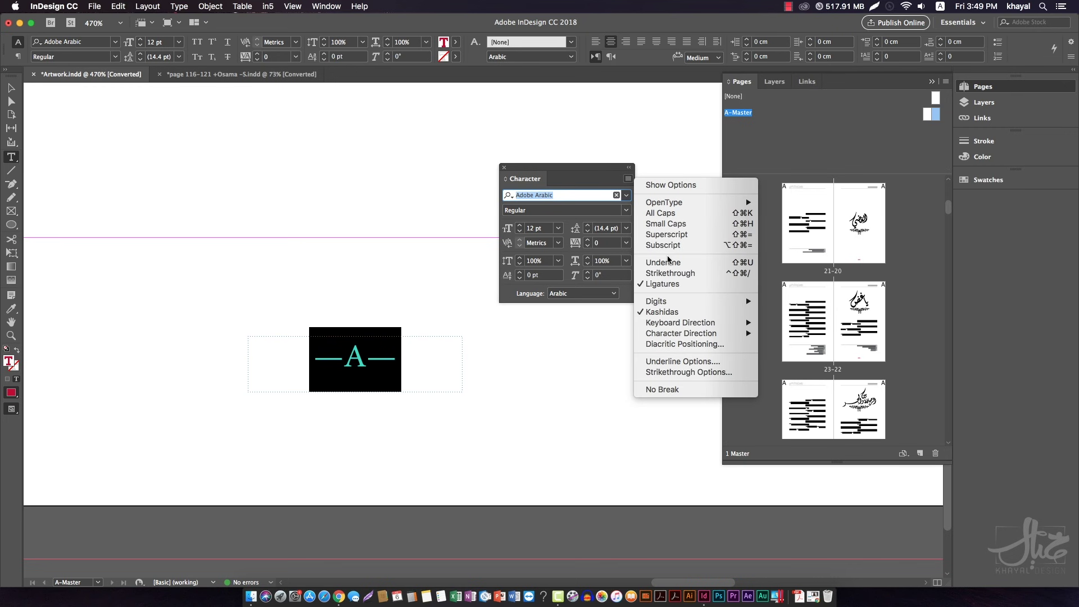
mouse_move(672, 306)
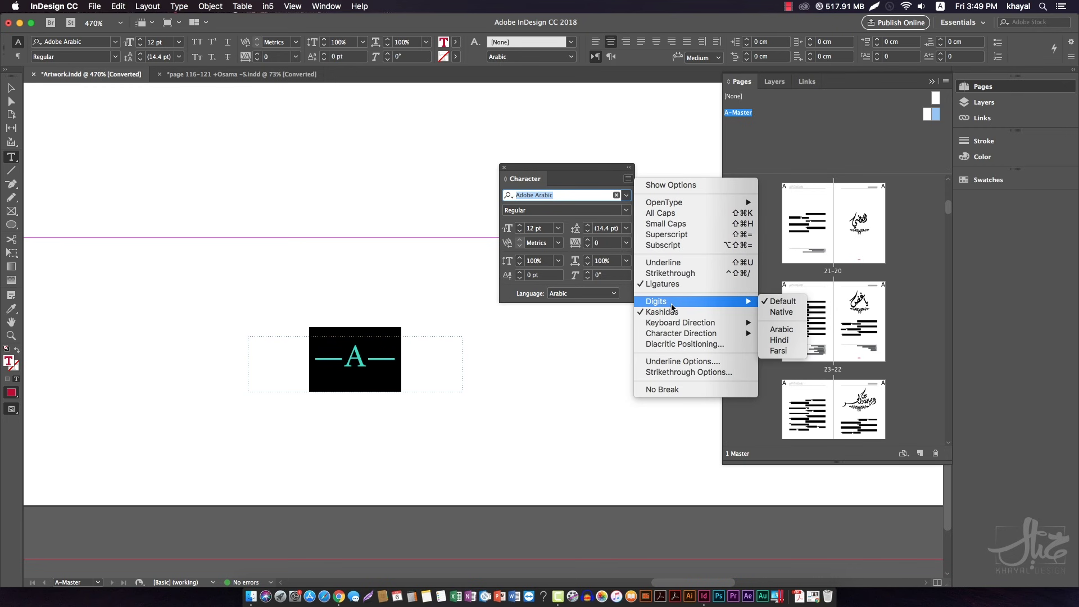
left_click(790, 332)
double_click(856, 254)
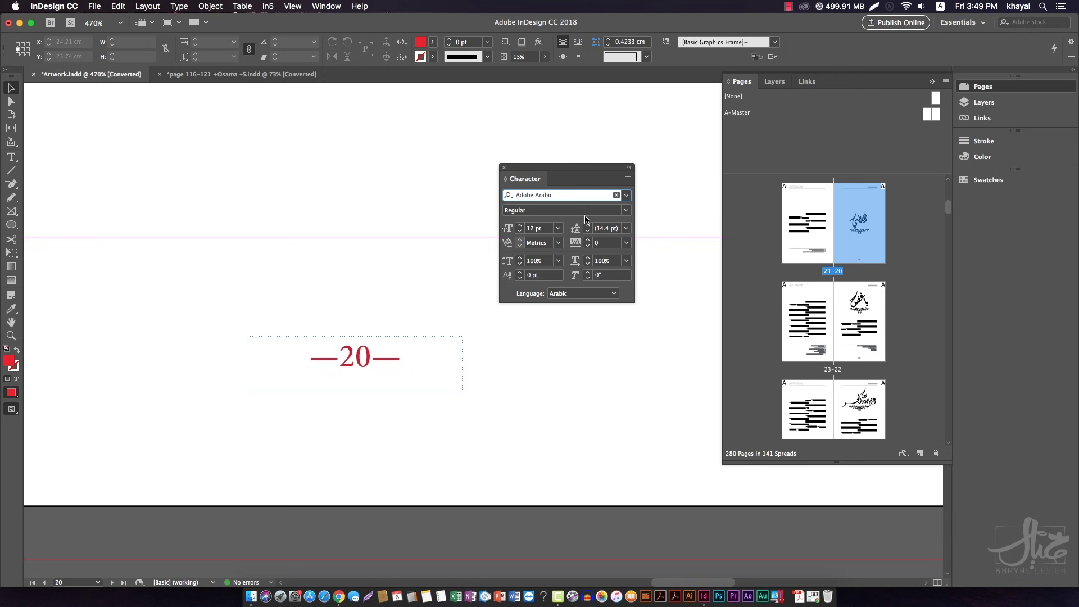
Draw a small trial text frame above the page number on page 20 and look through its language and character options
left_click(628, 178)
left_click(377, 346)
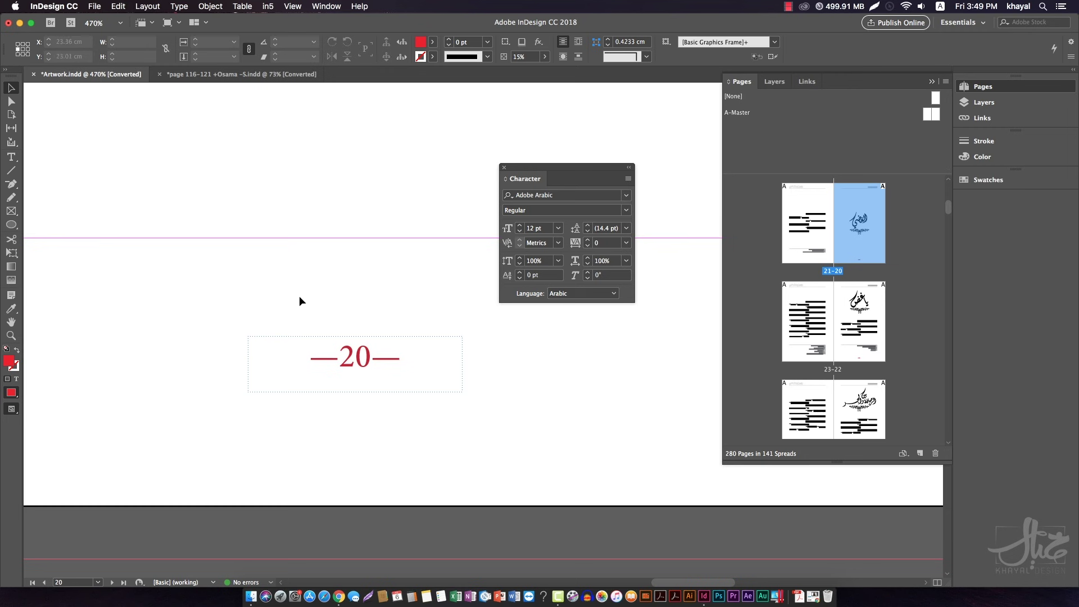
left_click(11, 157)
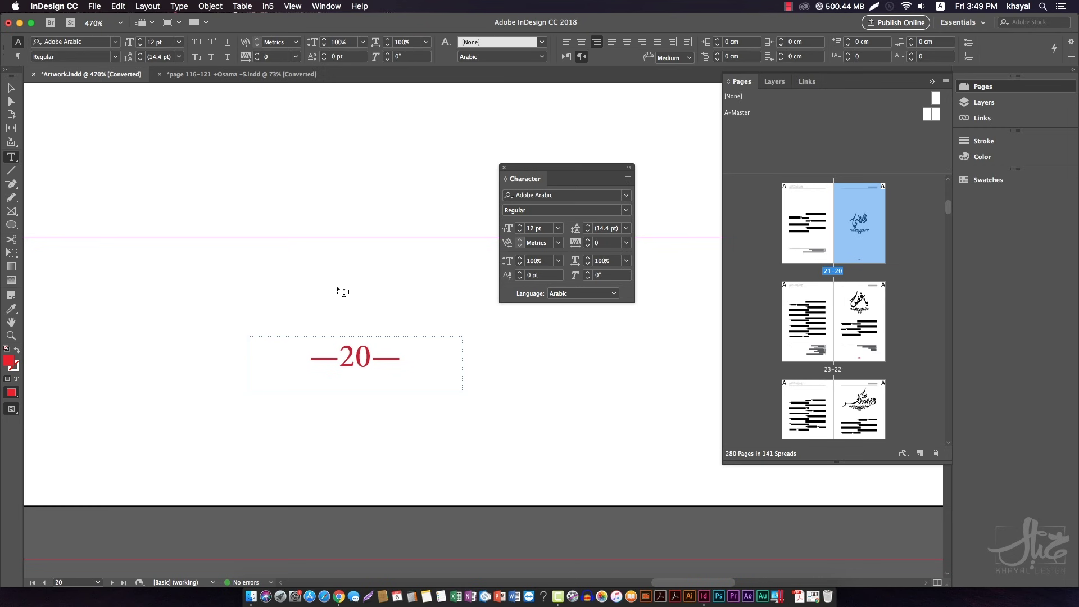
left_click_drag(268, 258, 392, 314)
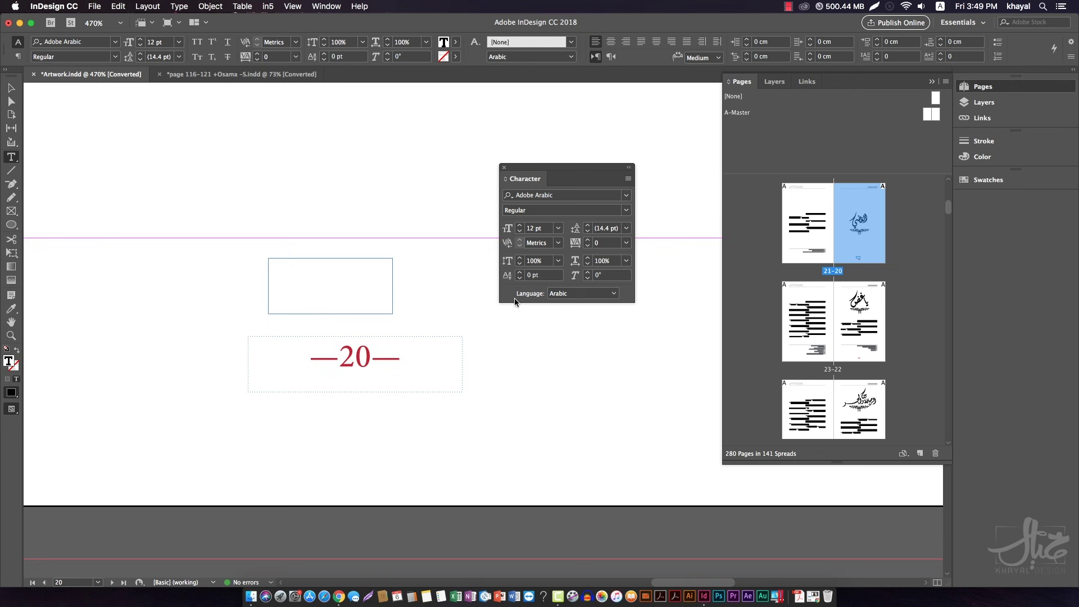
left_click(565, 295)
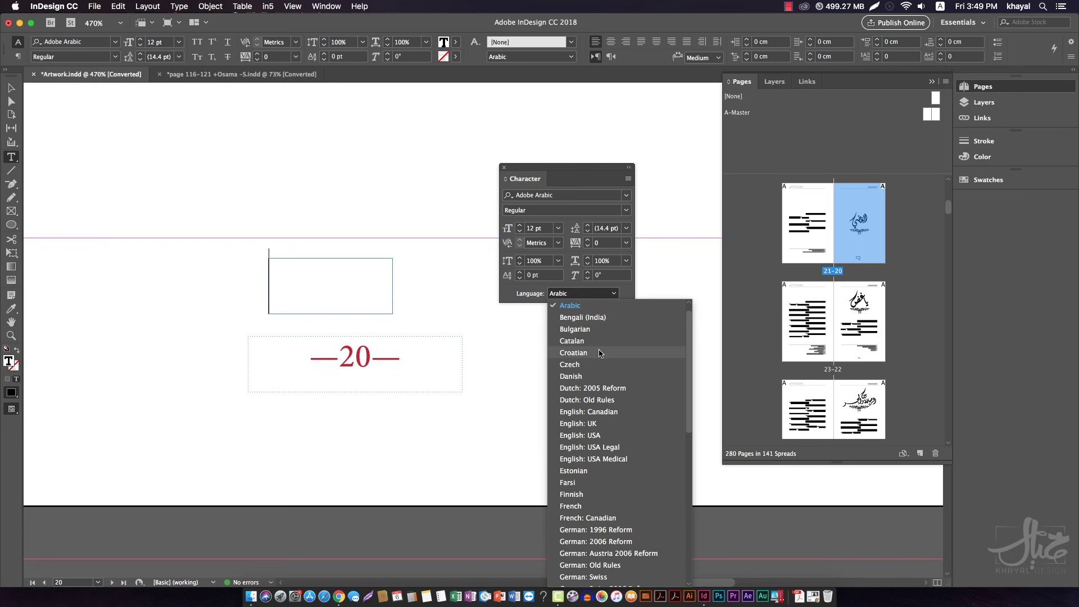
left_click(508, 291)
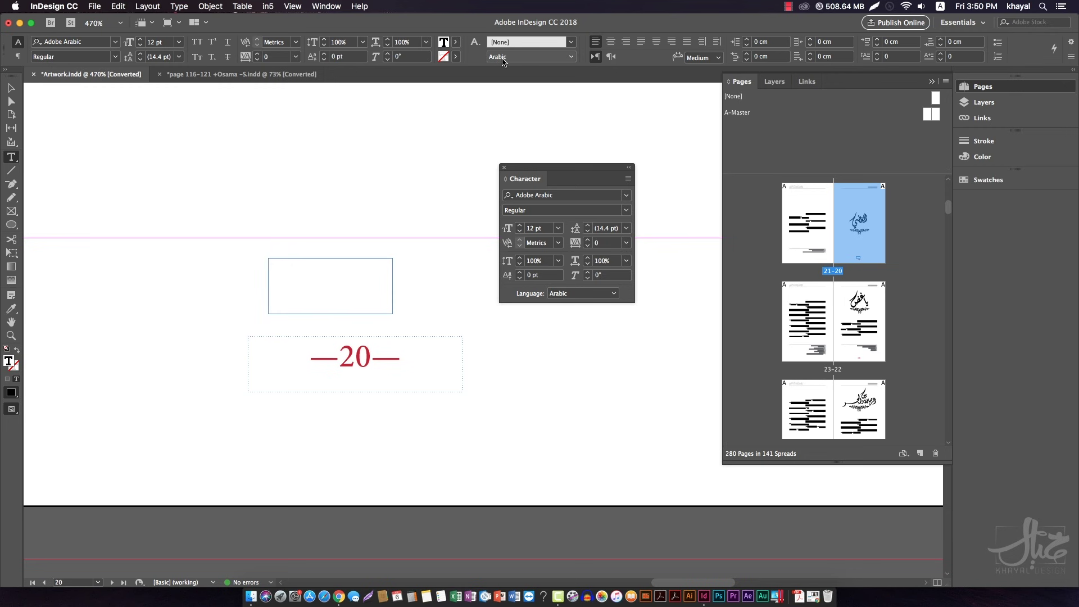
left_click(498, 60)
left_click(501, 60)
left_click(627, 179)
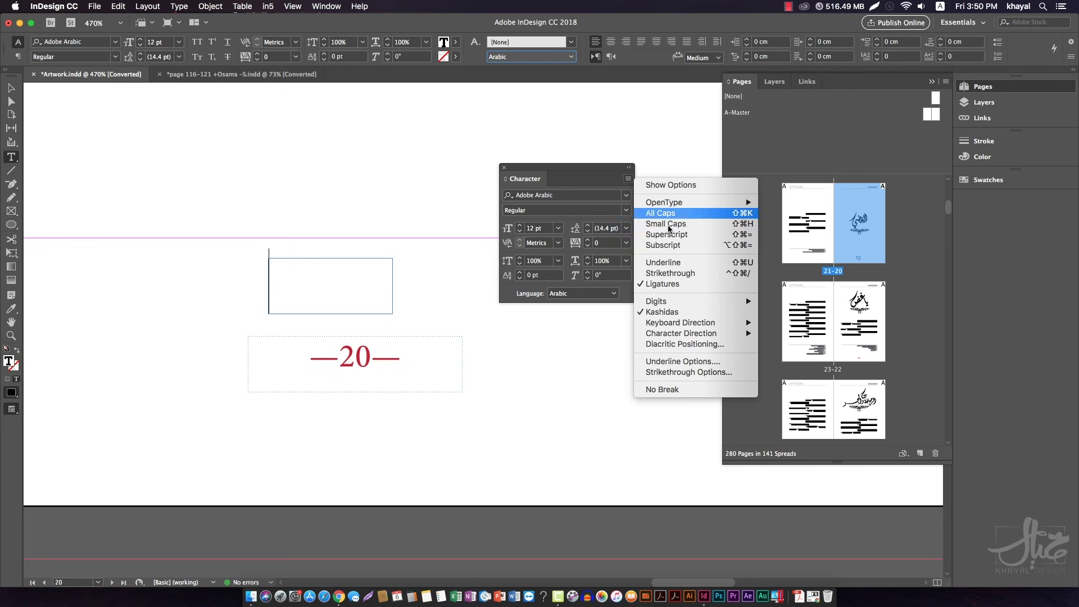
mouse_move(699, 329)
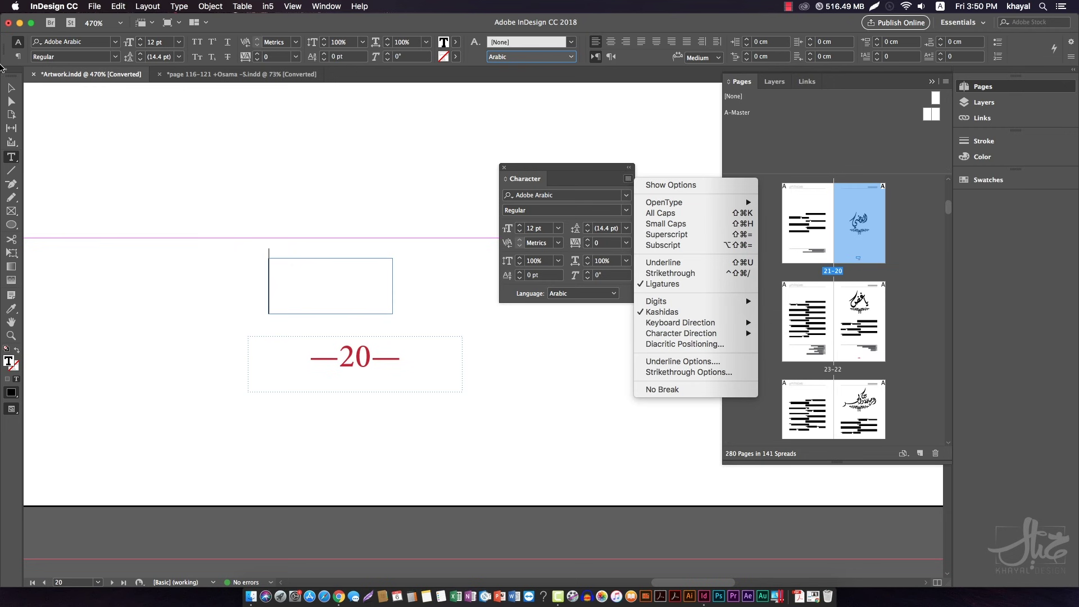
Delete the empty trial text frame above the page number on page 20
left_click(29, 113)
left_click(11, 87)
left_click_drag(234, 208, 325, 290)
key("Delete")
left_click(376, 362)
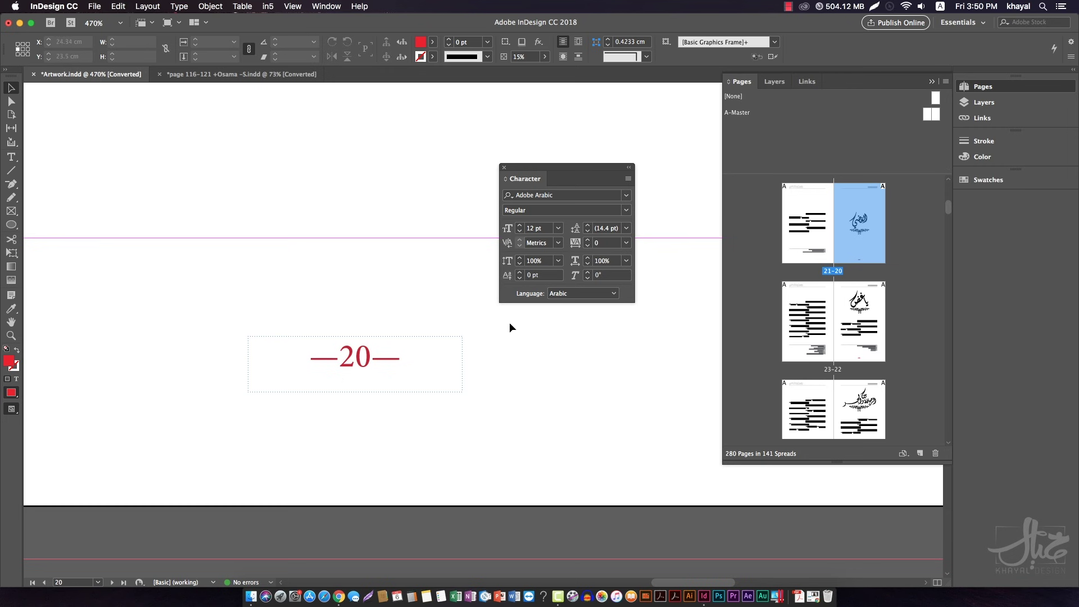
Switch the digits of the page number marker text on the right master page to Eastern Arabic numerals, and check page 20
double_click(933, 115)
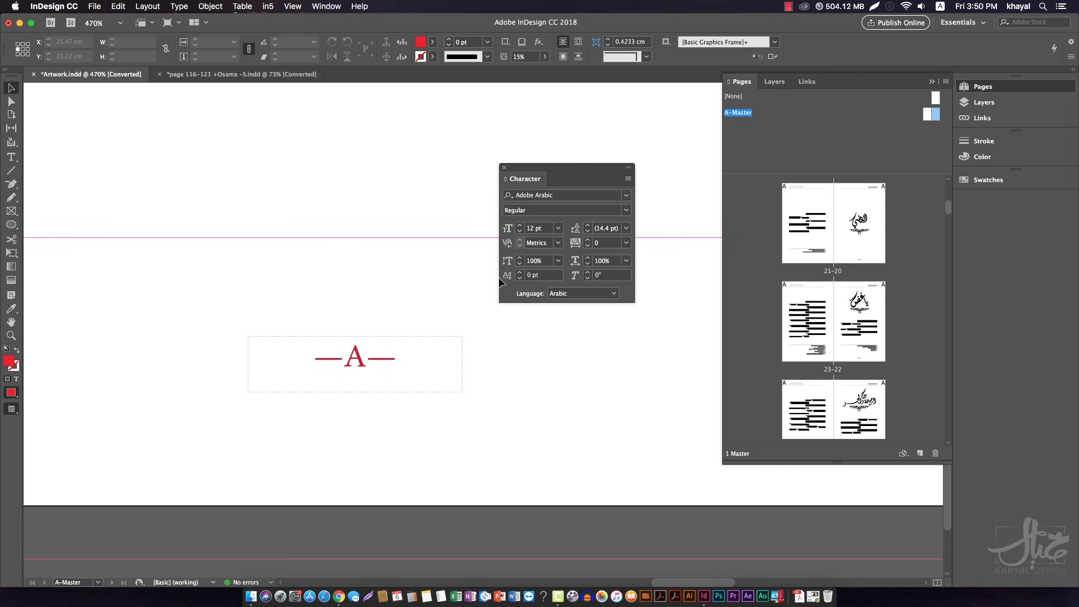
triple_click(351, 354)
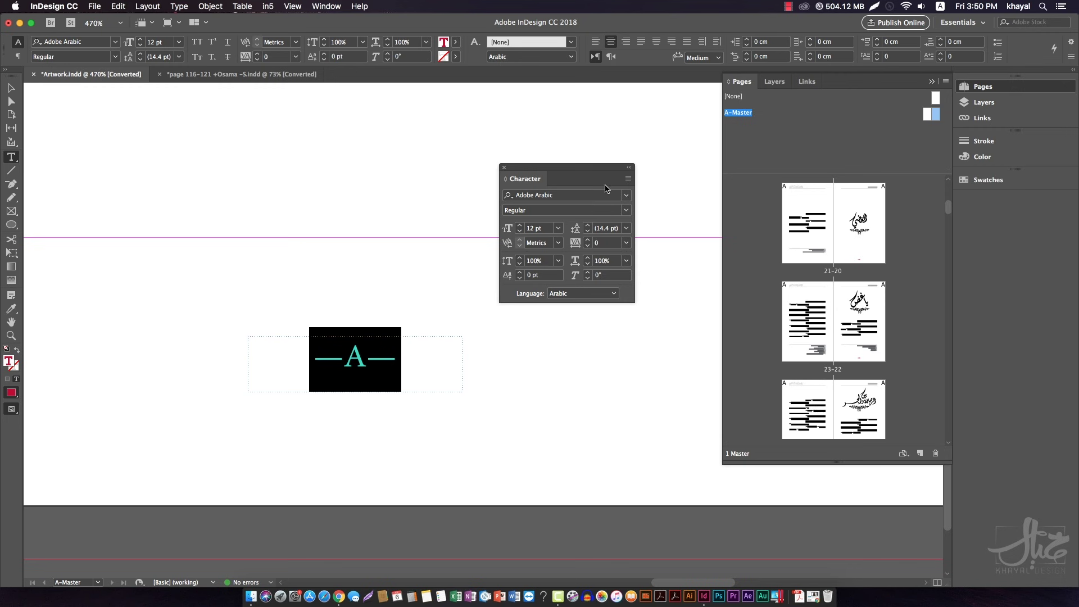
left_click(629, 179)
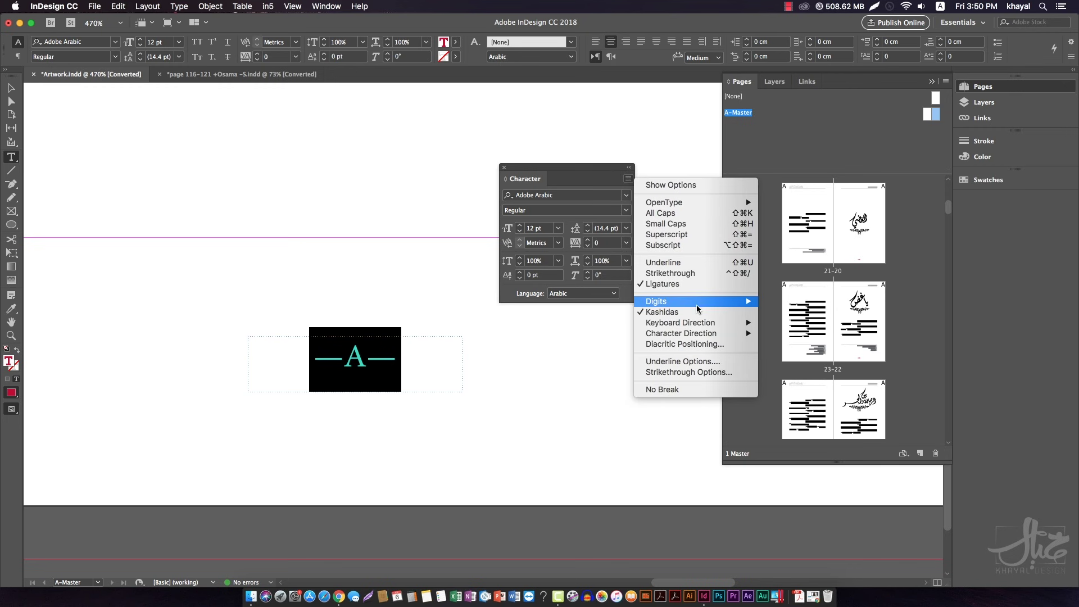
mouse_move(697, 303)
left_click(766, 341)
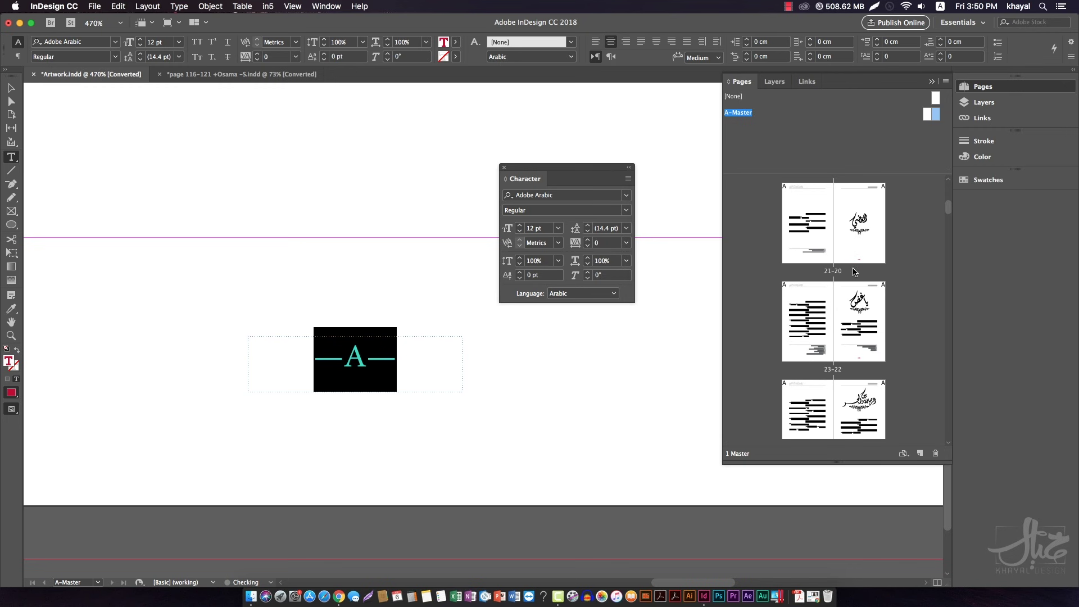
double_click(851, 241)
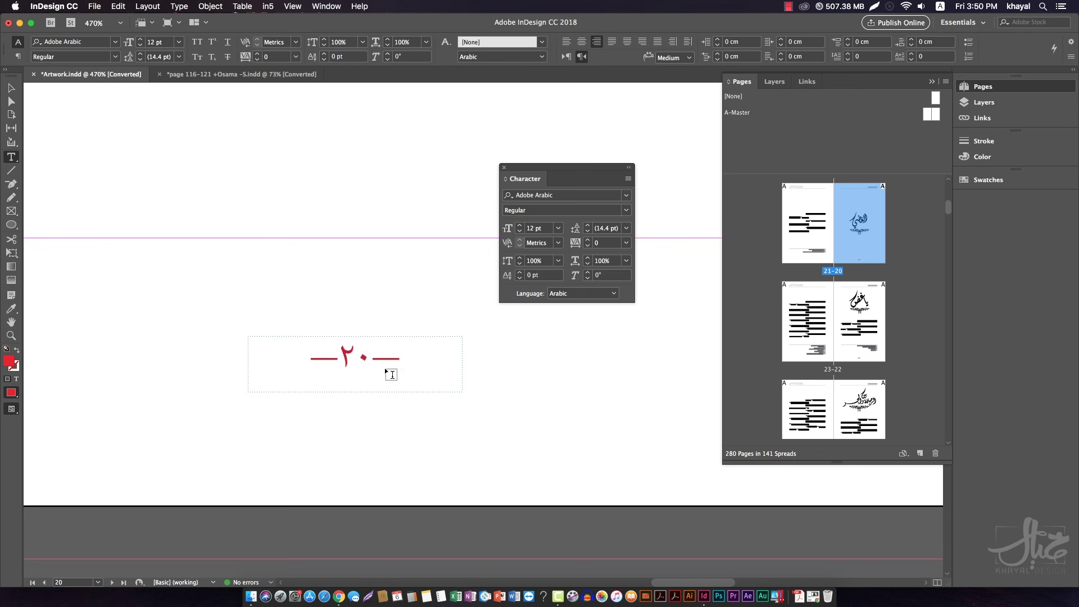
left_click(11, 88)
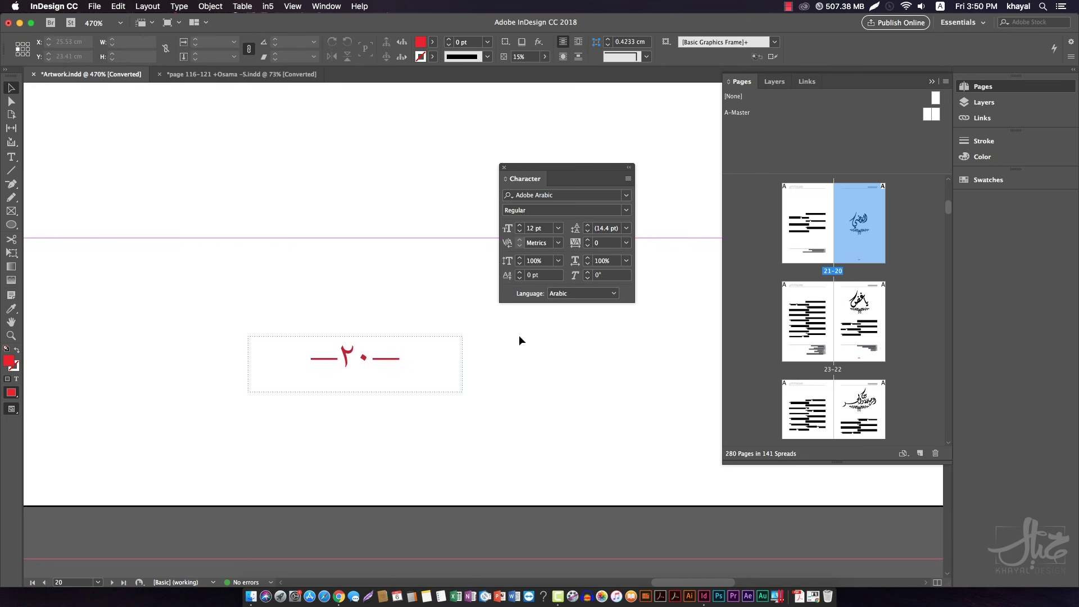
Set the font of the page number marker text on the right master page to DIN Next LT Arabic Black, and check page 20
double_click(934, 114)
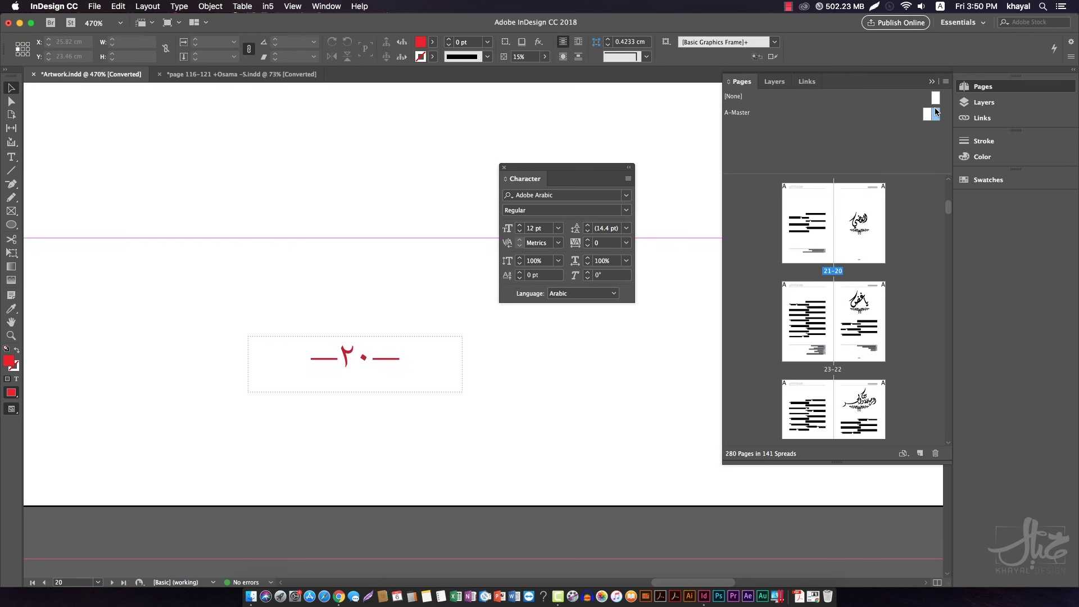
triple_click(341, 366)
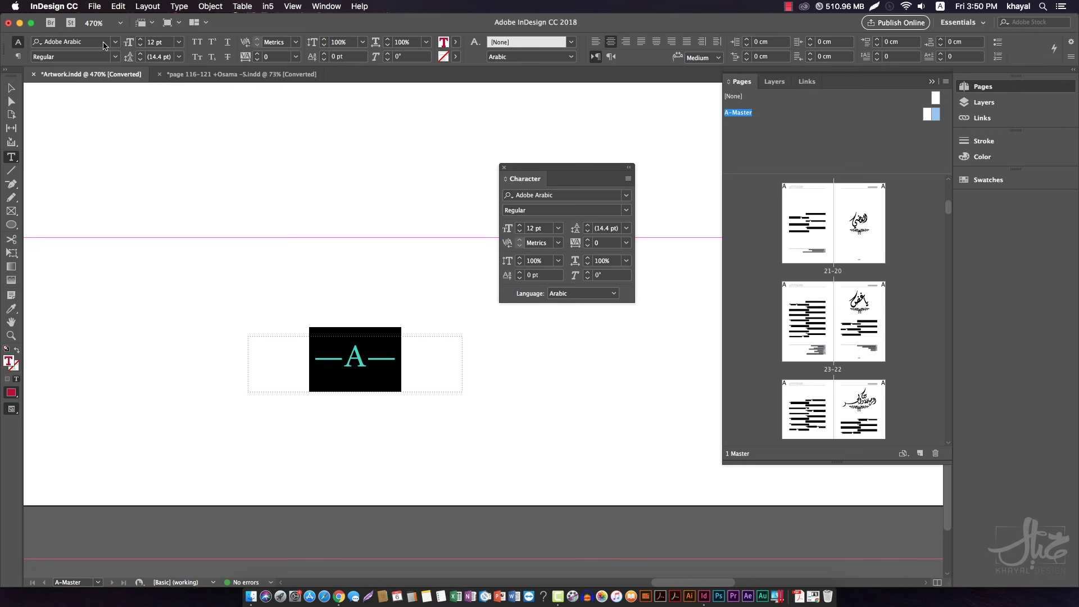
left_click(111, 43)
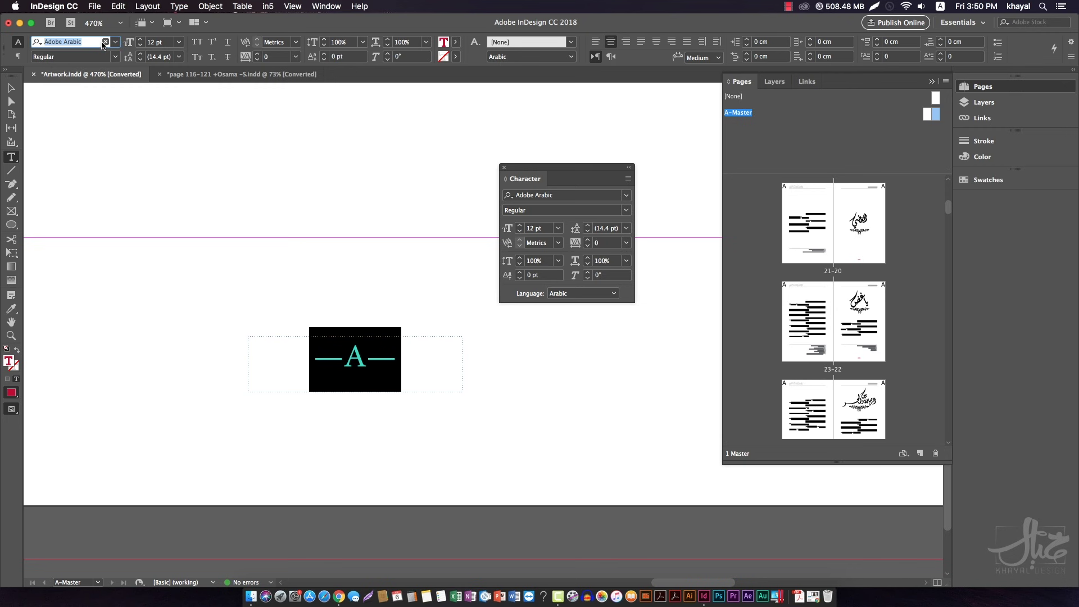
left_click(115, 42)
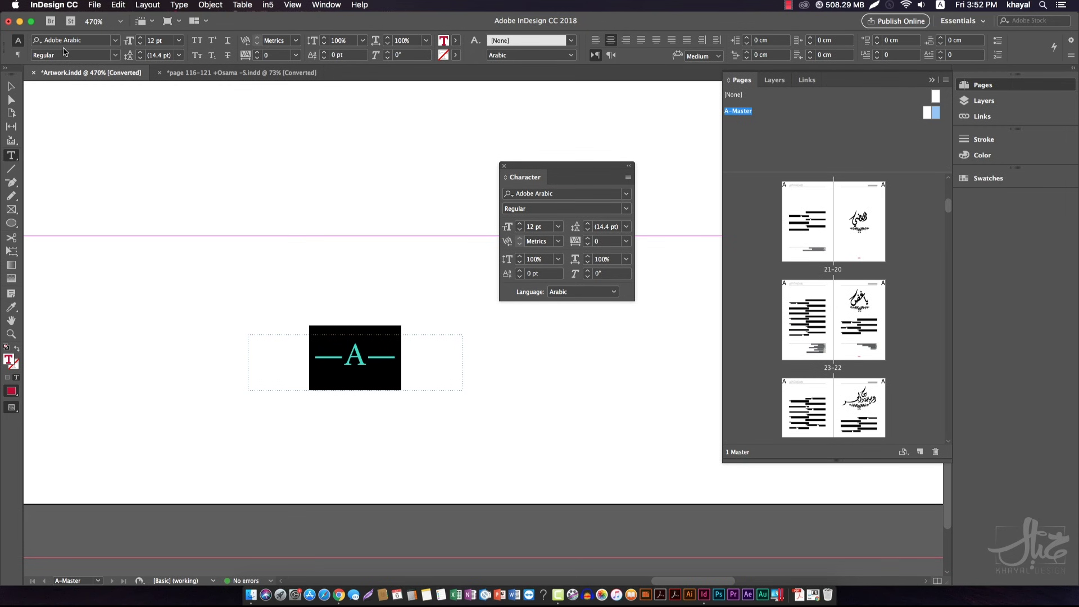
left_click(115, 41)
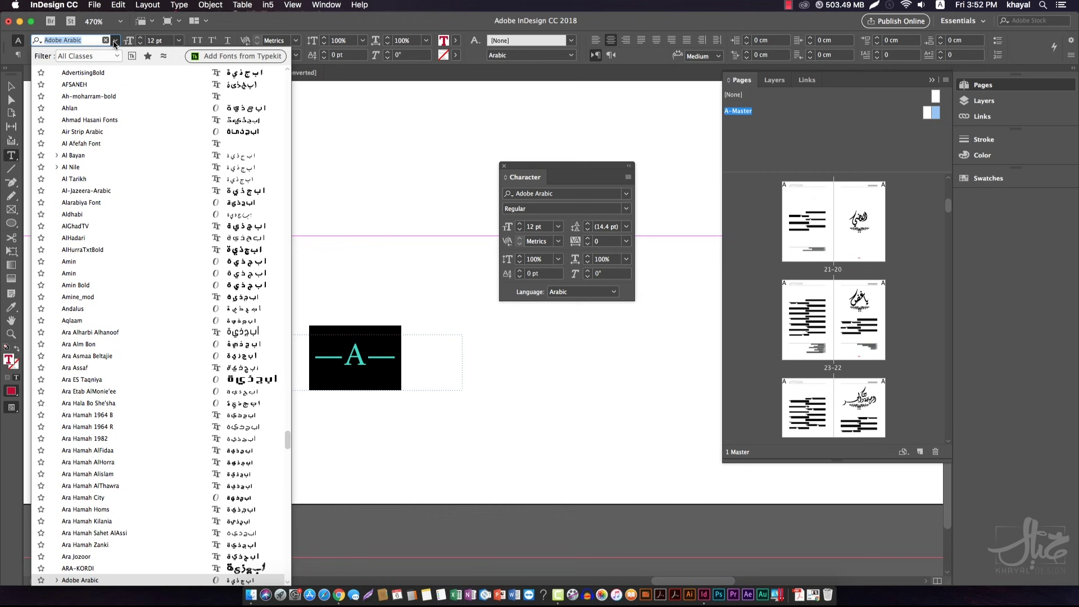
type("d")
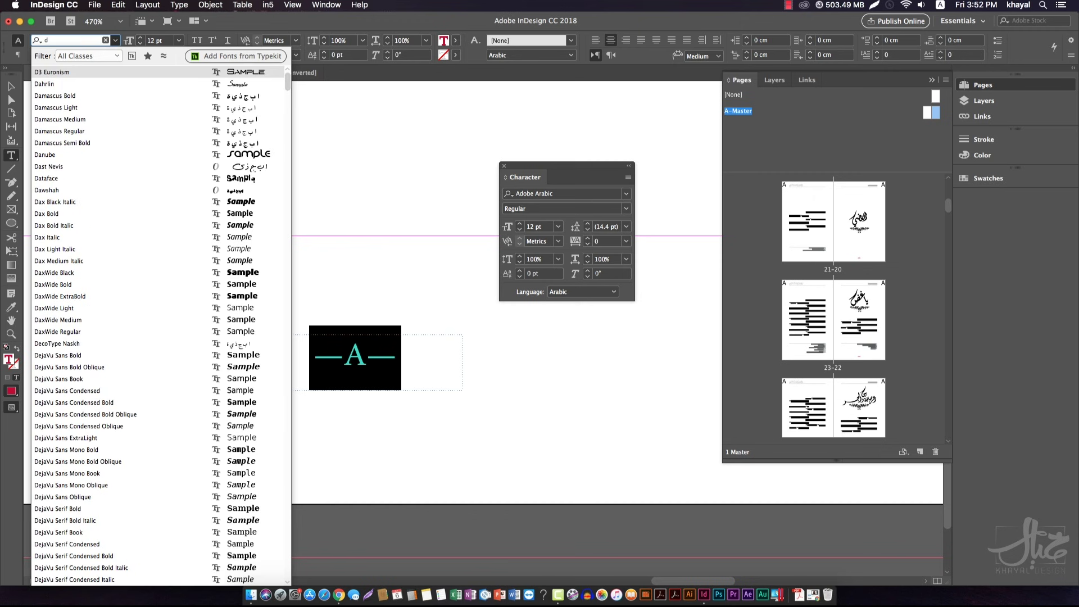
type("i")
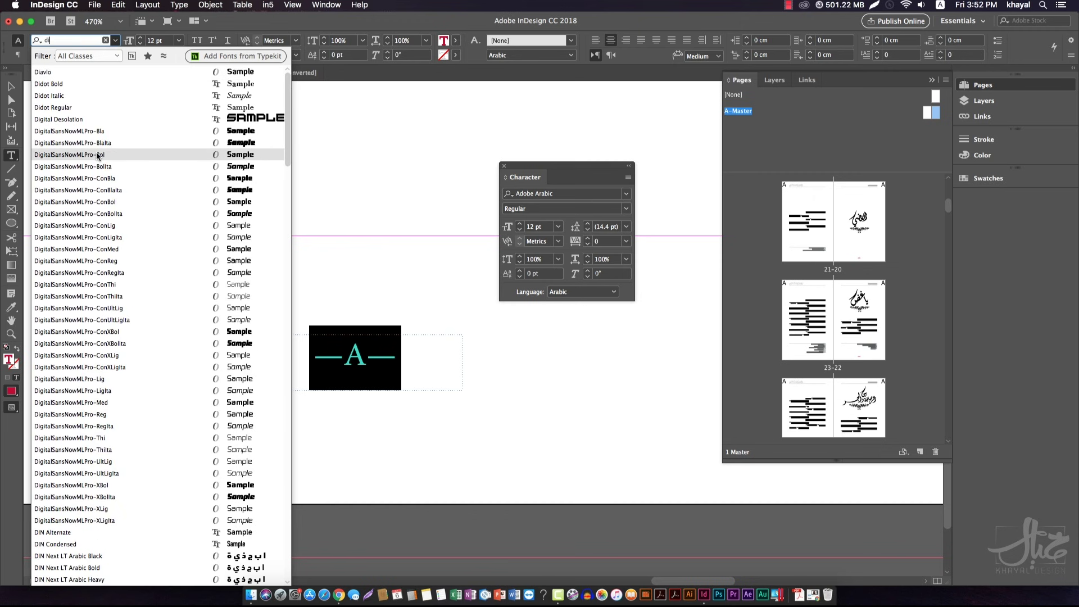
type("n")
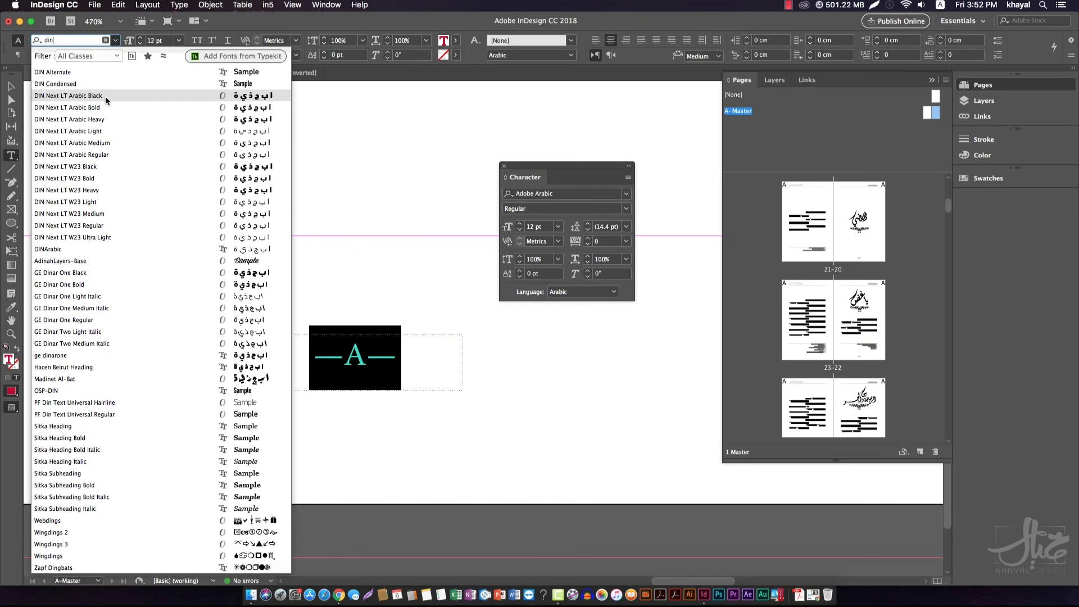
key("Return")
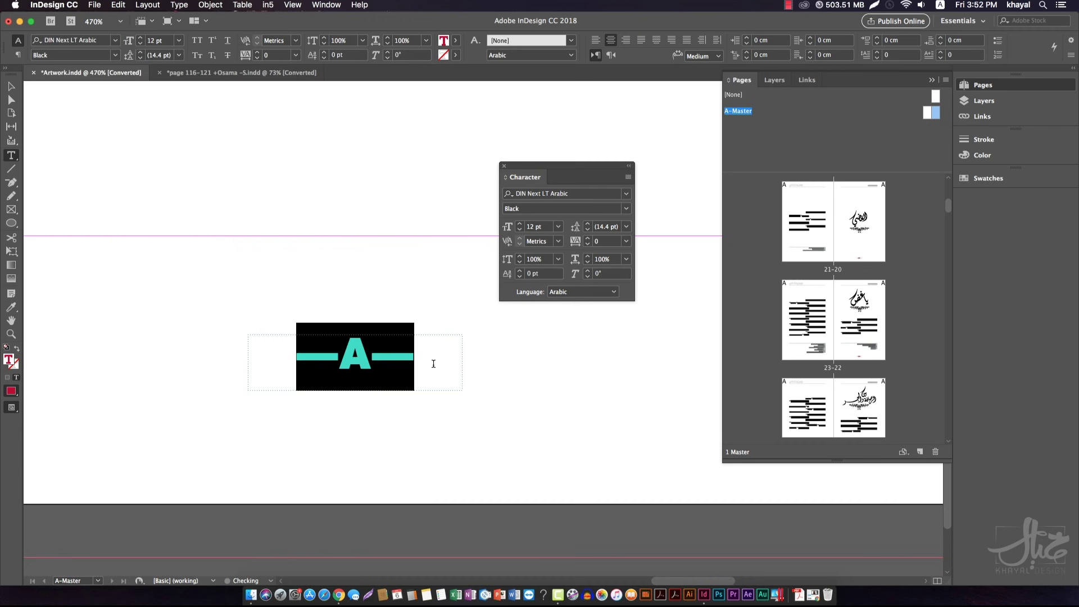
left_click(369, 354)
double_click(859, 248)
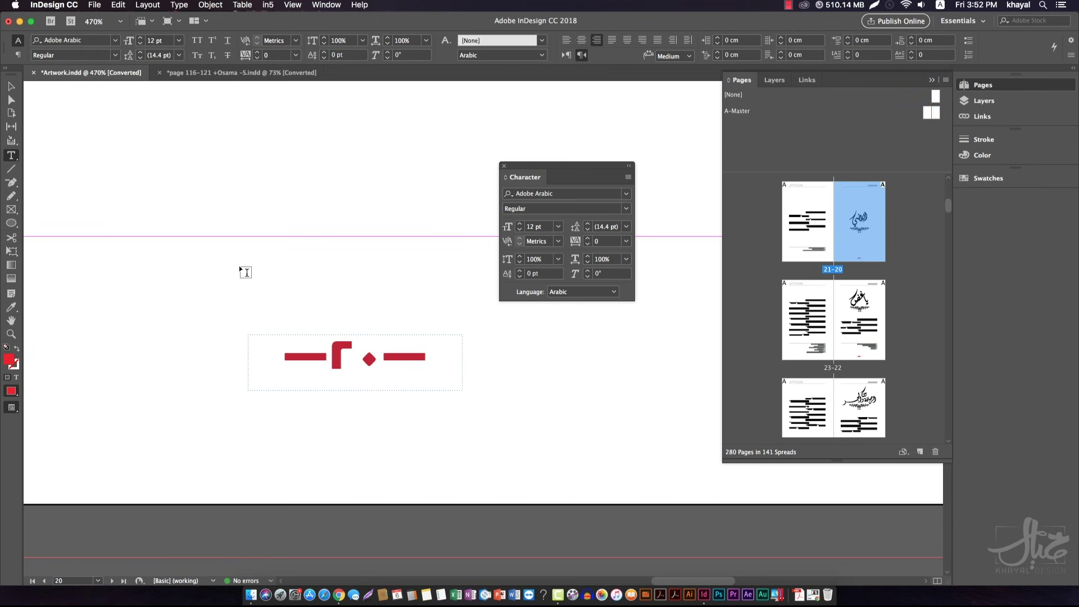
left_click(10, 95)
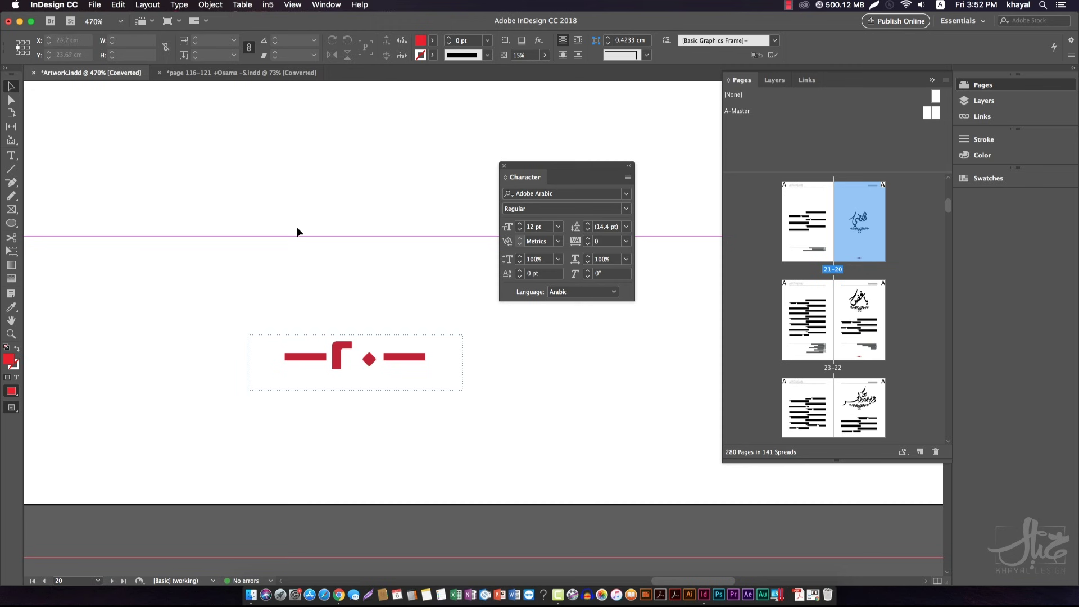
Change the font of the page number marker text on the right master page to Abdo Master
left_click(936, 113)
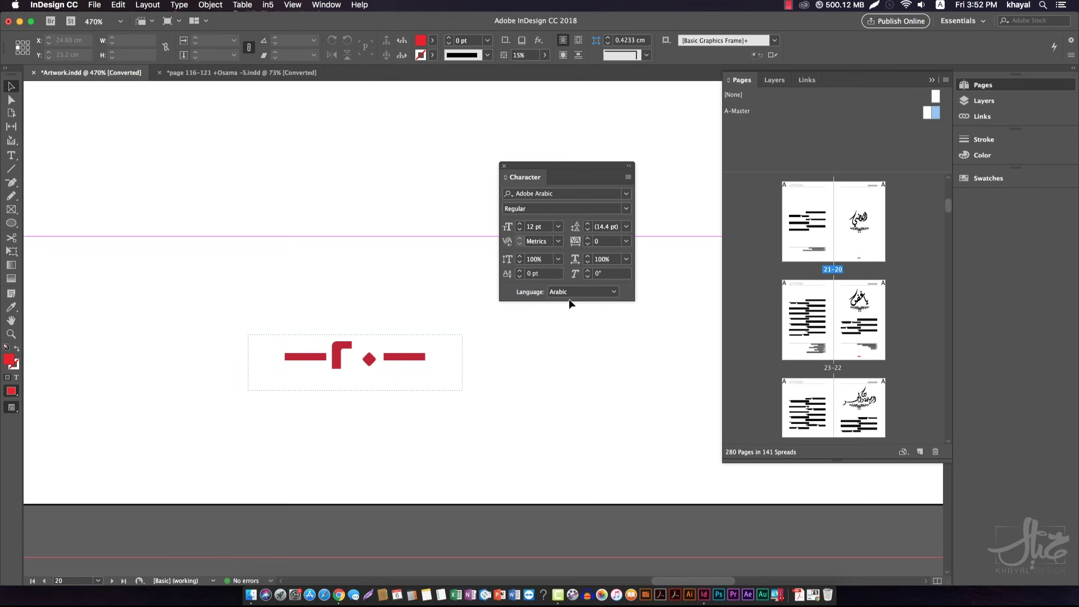
double_click(938, 115)
key("super+0")
double_click(490, 548)
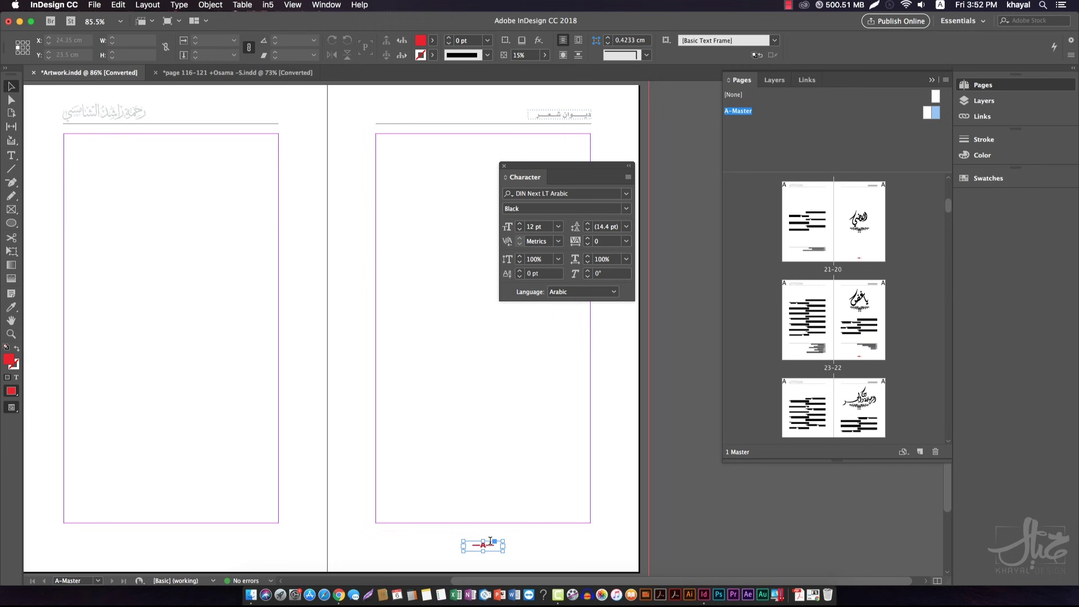
key("super+a")
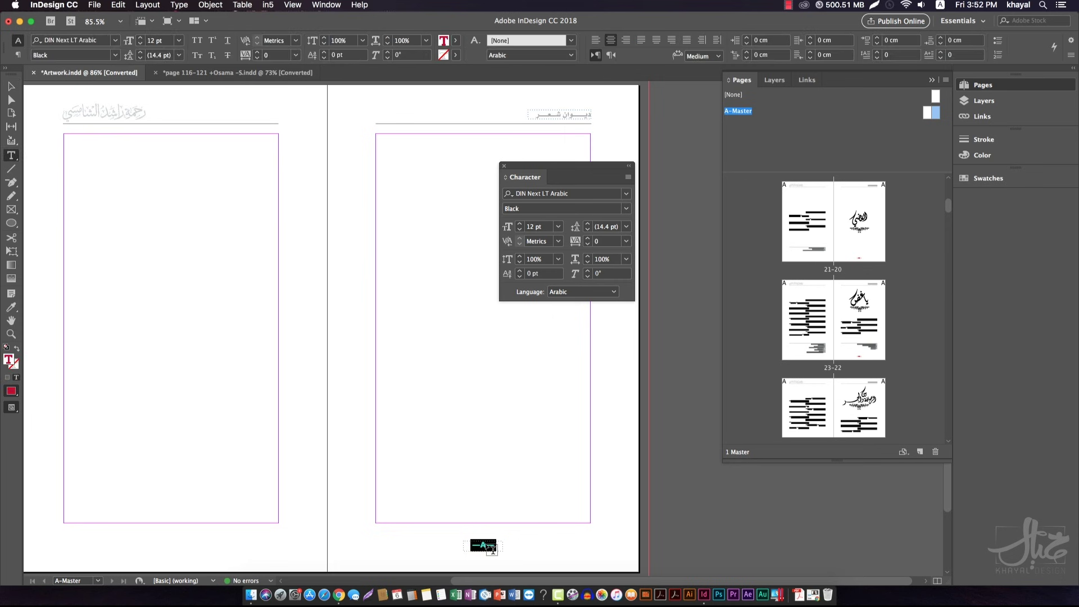
left_click(114, 41)
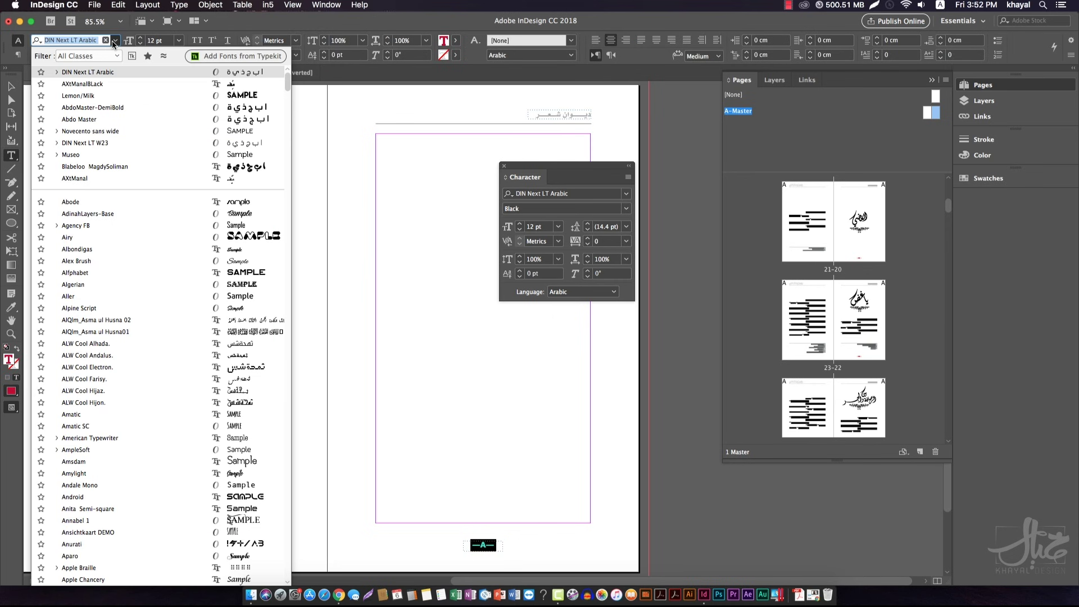
left_click(258, 120)
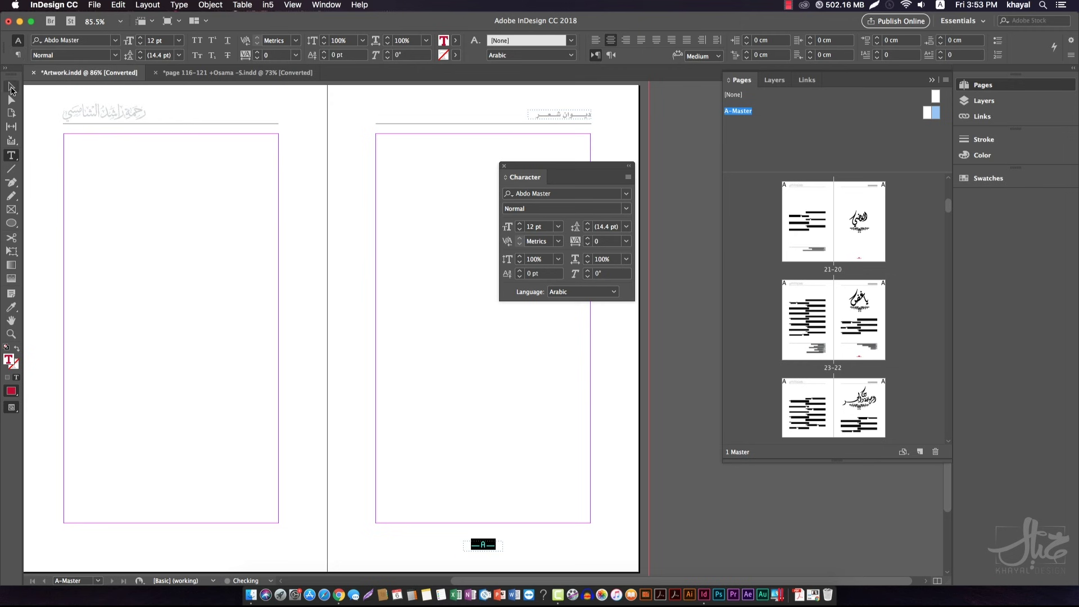
left_click(11, 88)
key("z")
mouse_move(421, 483)
left_mouse_down()
mouse_move(525, 534)
mouse_move(541, 567)
left_mouse_up()
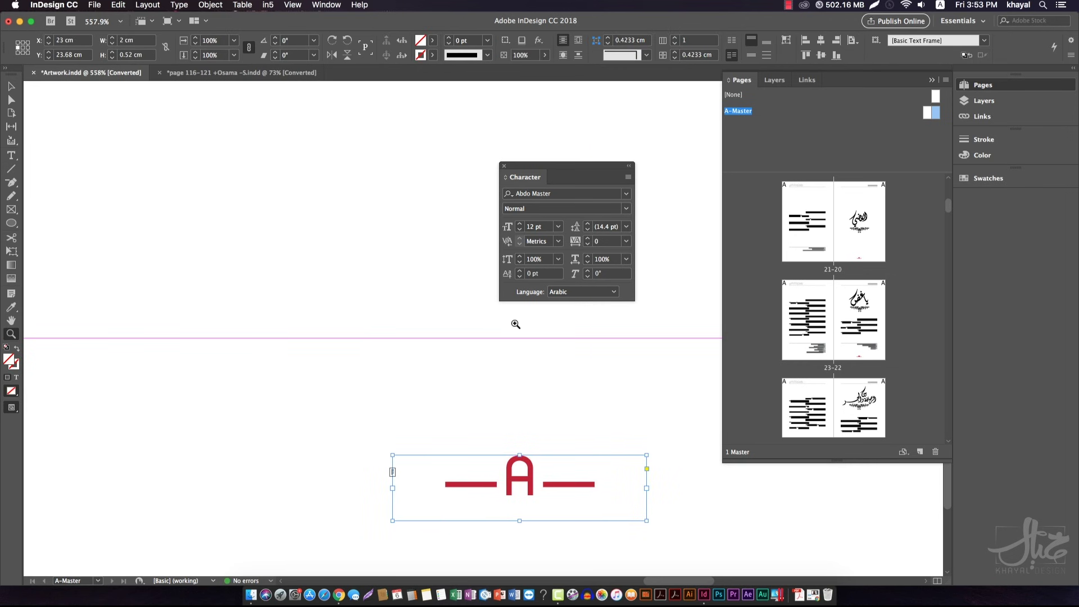
Draw a trial text frame of about 1.5 by 0.6 cm above the page number marker and enter the digit ٩
mouse_move(358, 321)
left_mouse_down()
mouse_move(281, 299)
mouse_move(271, 310)
left_mouse_up()
key("v")
left_click(268, 249)
left_click(7, 157)
left_click_drag(382, 295, 403, 289)
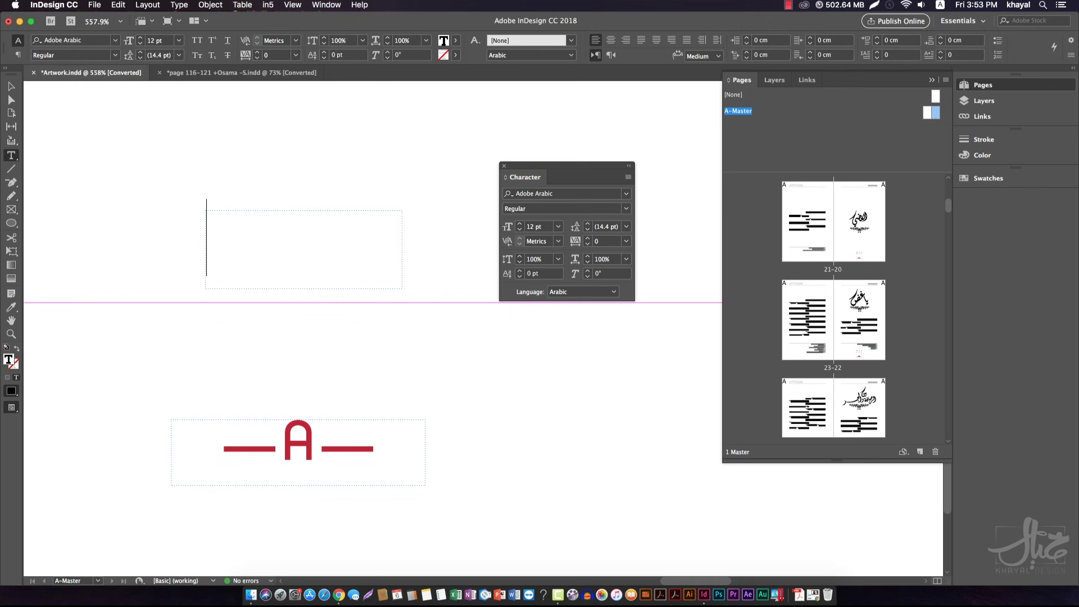
type("٩")
Set the trial digit's font to AdvertisingBold and shift its text frame slightly
double_click(212, 236)
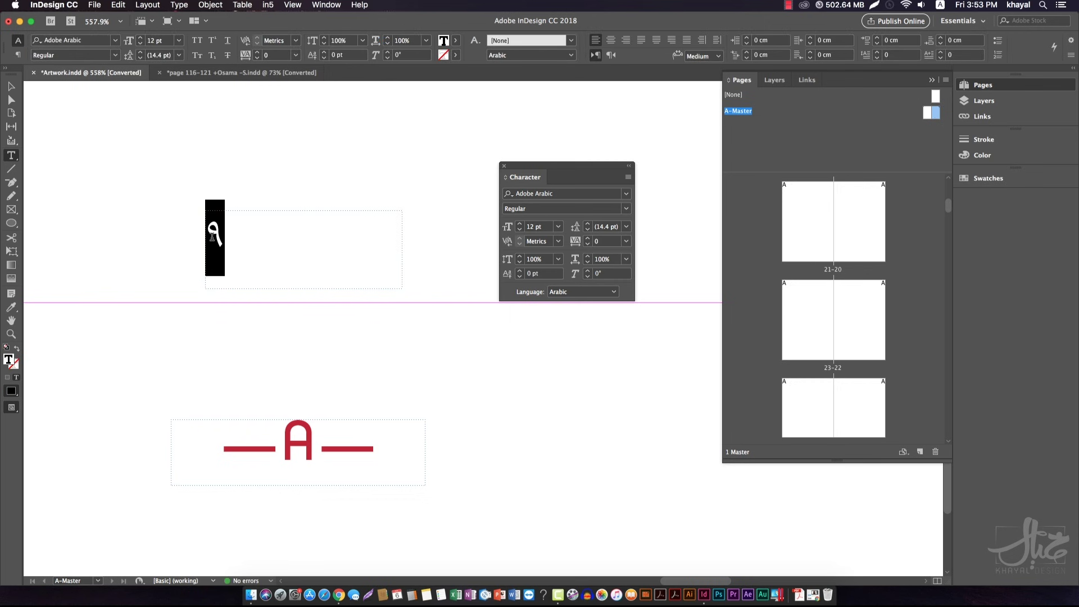
left_click(115, 42)
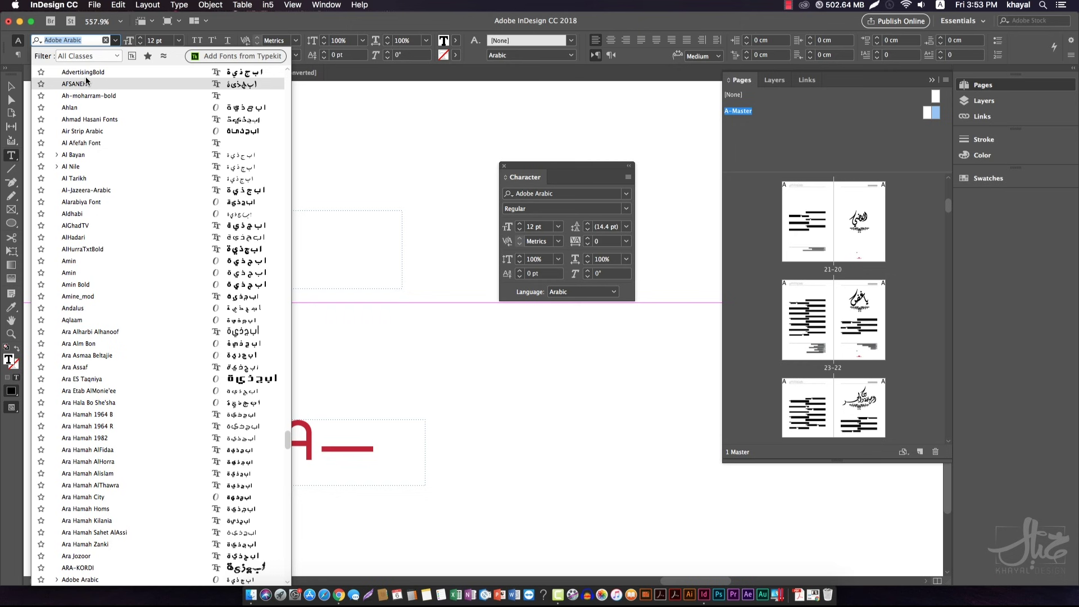
left_click(245, 265)
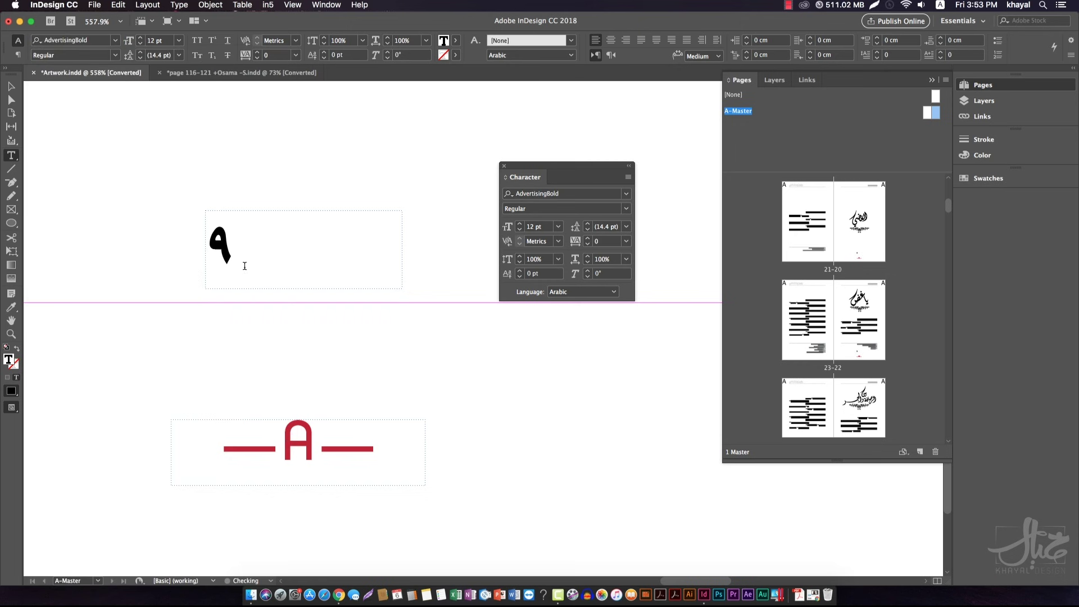
left_click(11, 86)
left_click_drag(241, 255, 254, 258)
double_click(252, 255)
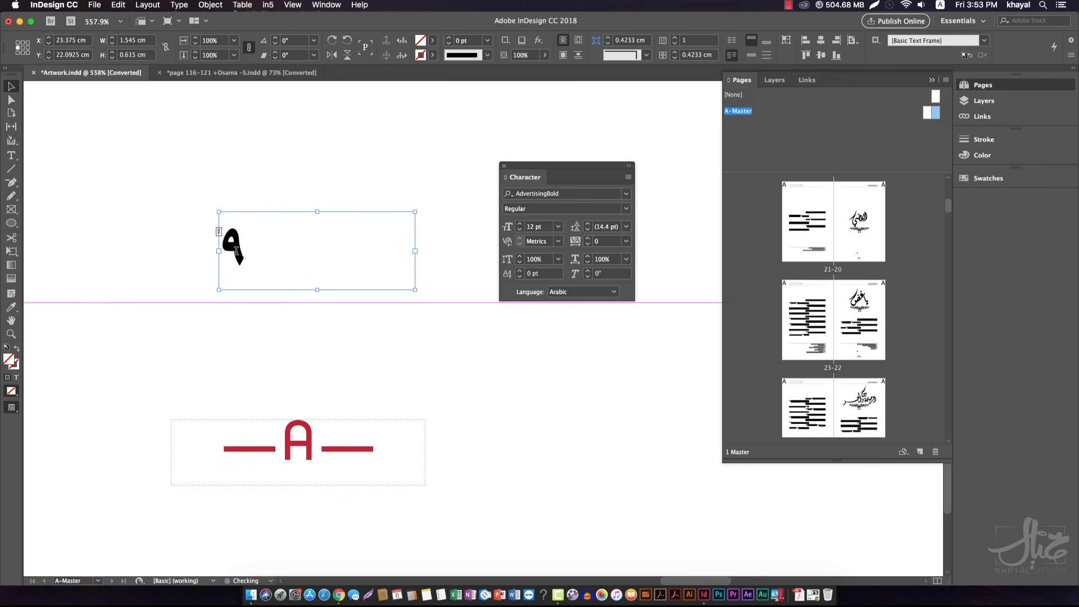
key("Escape")
Try to copy the trial digit's formatting onto the page number marker text with the Eyedropper tool, and undo it
triple_click(330, 454)
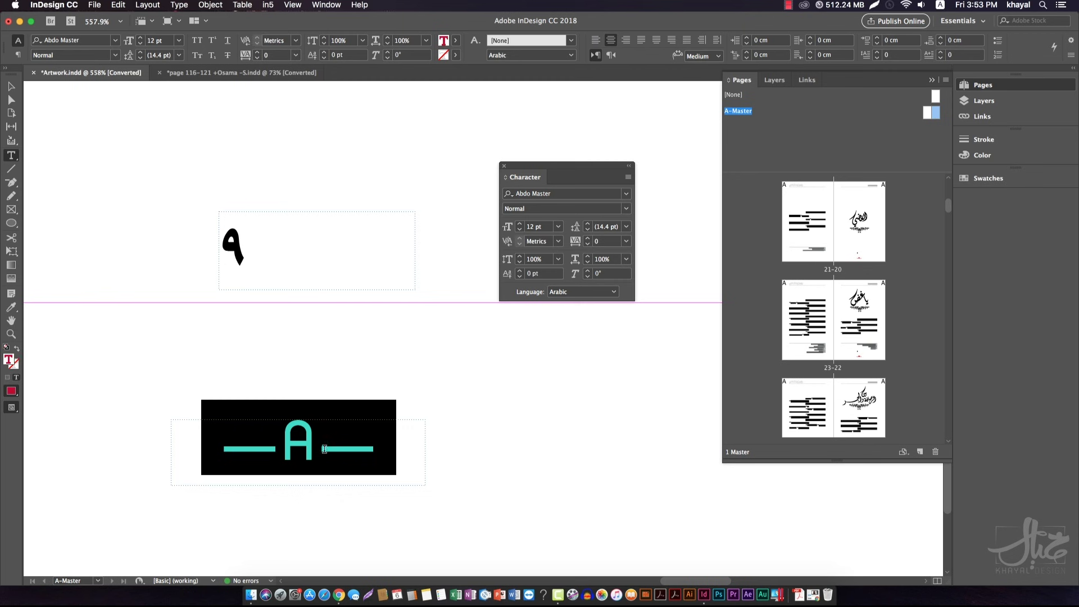
left_click(10, 309)
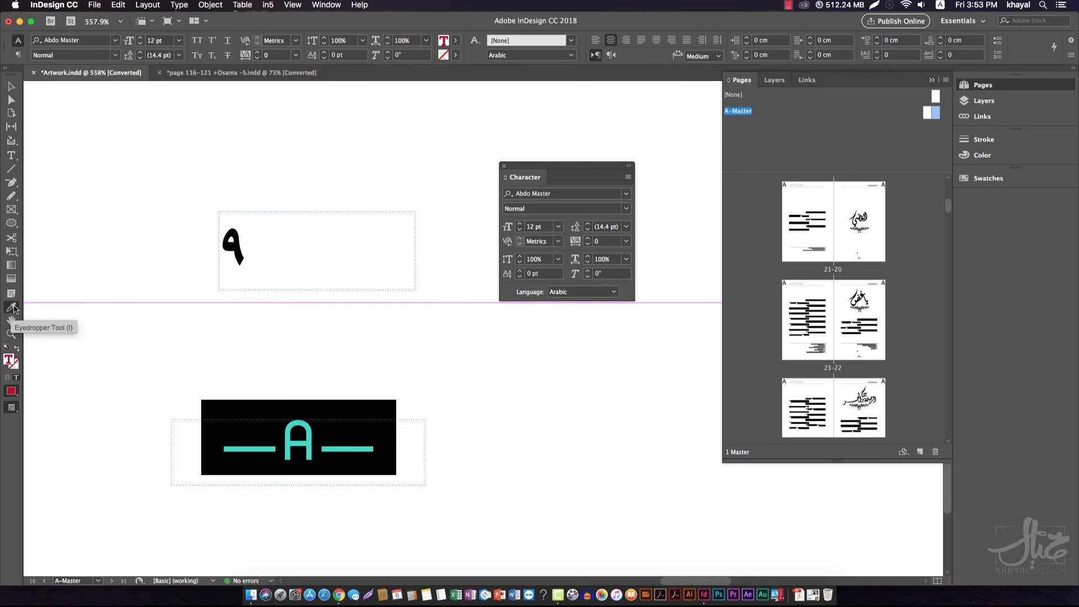
left_click(231, 248)
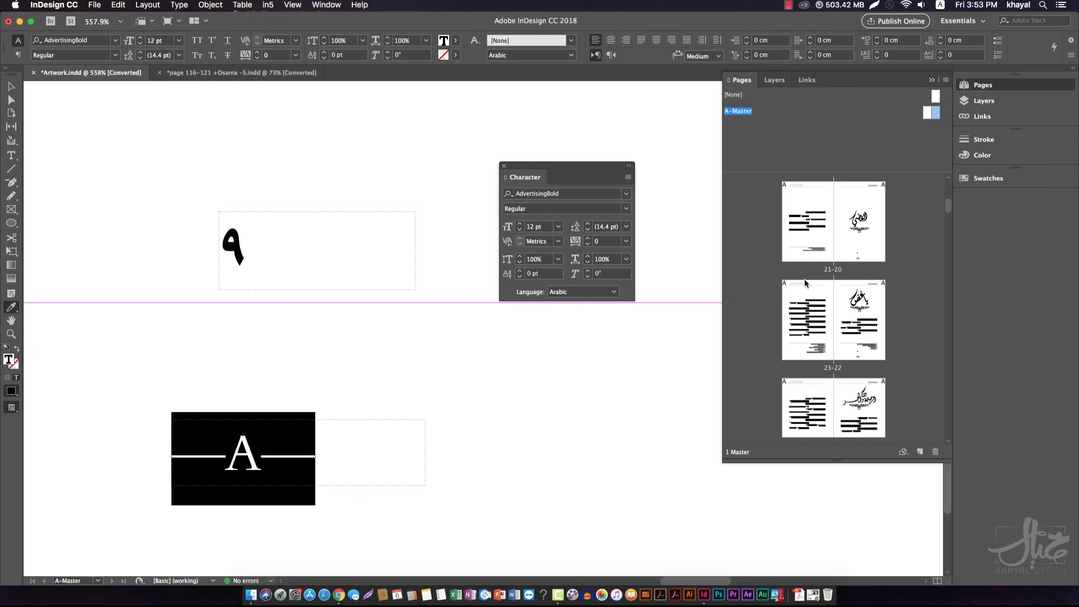
left_click(11, 86)
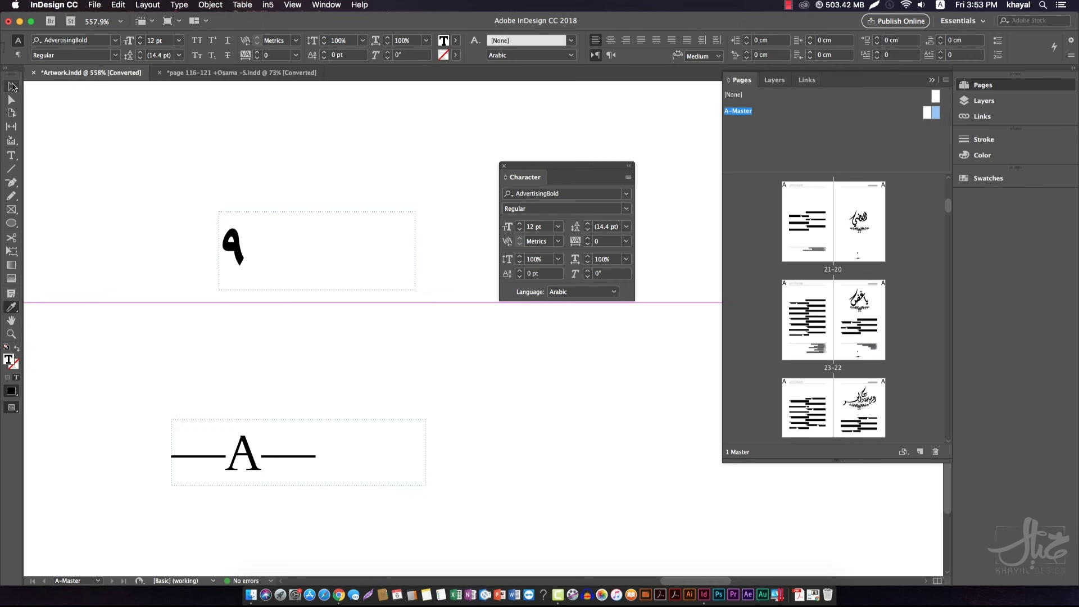
key("super+z")
Delete the trial text frame with the digit ٩ above the page number marker
left_click_drag(312, 291, 299, 290)
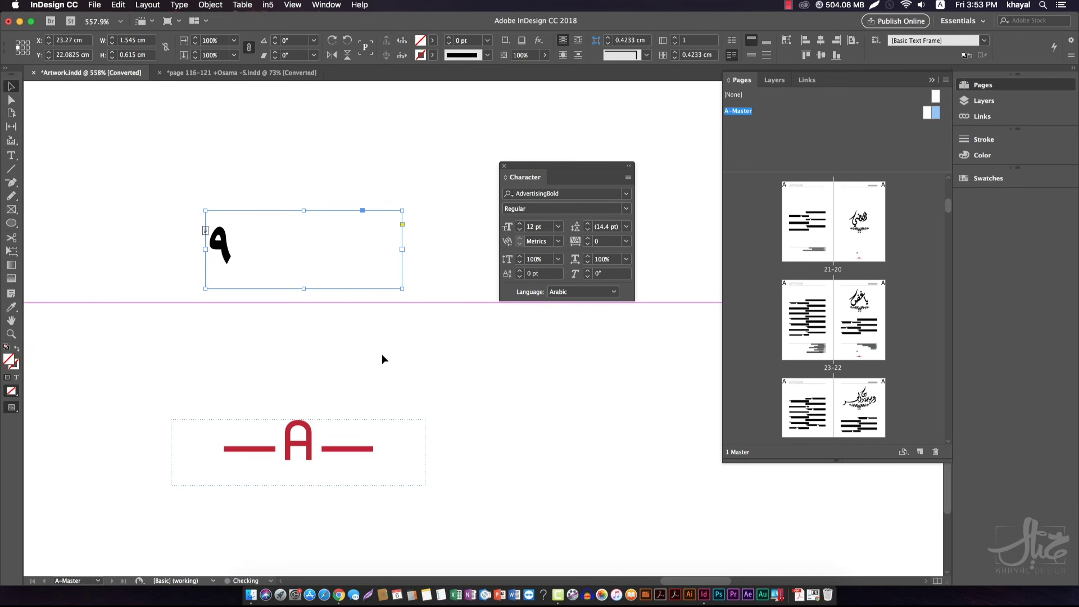
left_click(308, 225)
key("Delete")
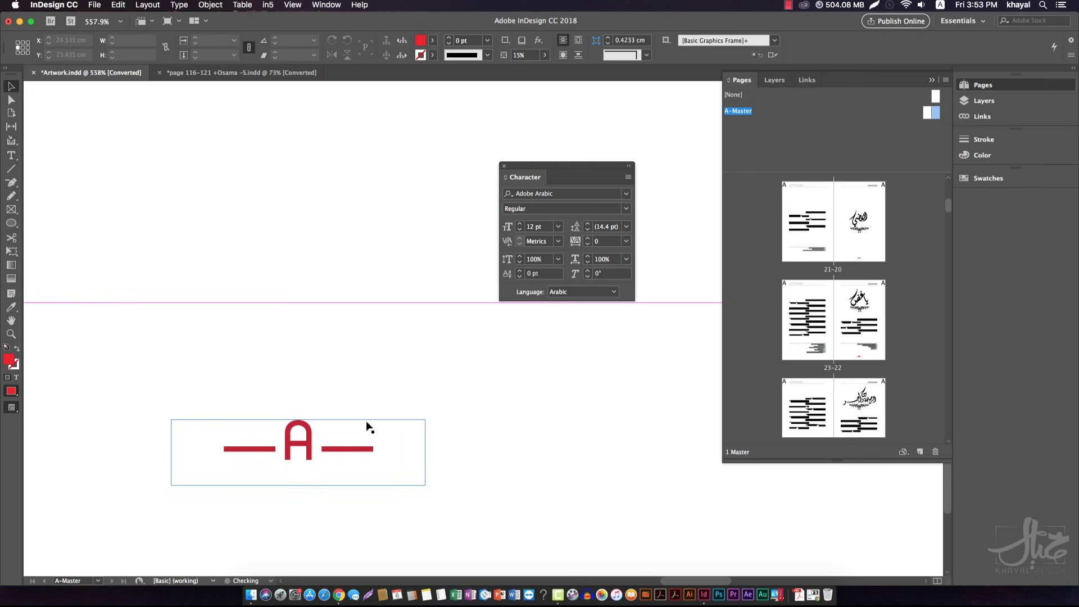
key("super+minus")
key("super+minus")
key("super+minus")
key("super+minus")
key("super+minus")
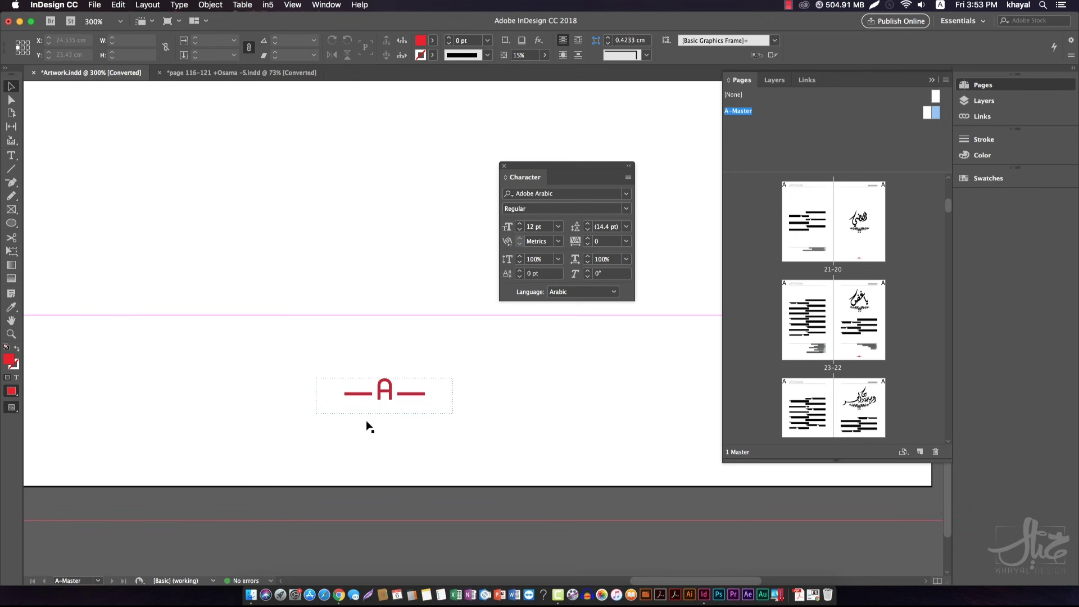
Open the spread of pages 22–23 and check the page number area at the foot of both pages
left_click_drag(601, 387, 571, 407)
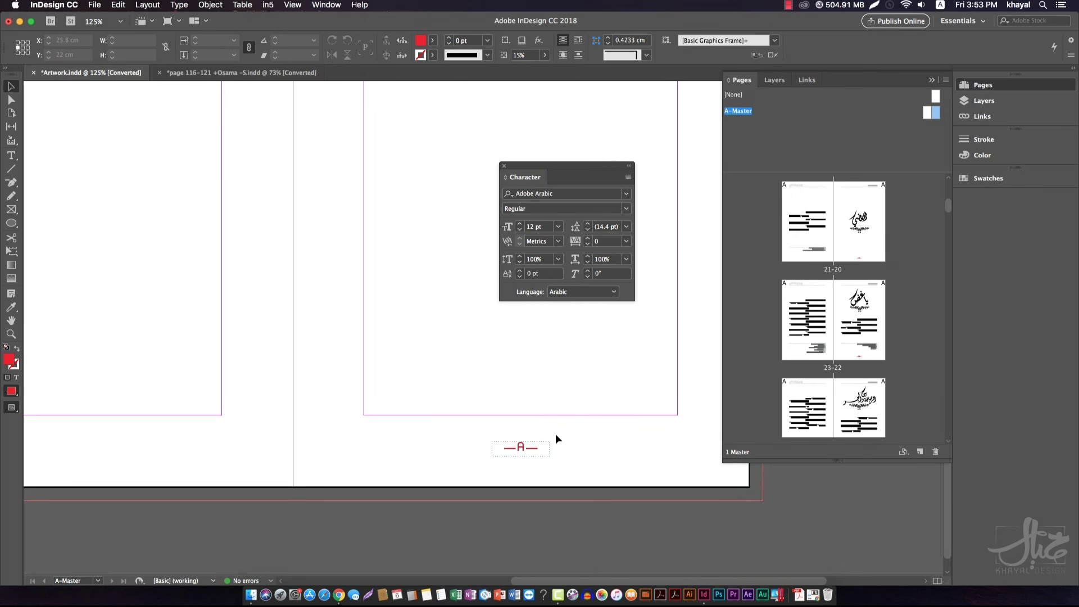
double_click(853, 336)
scroll(524, 436, "left", 1)
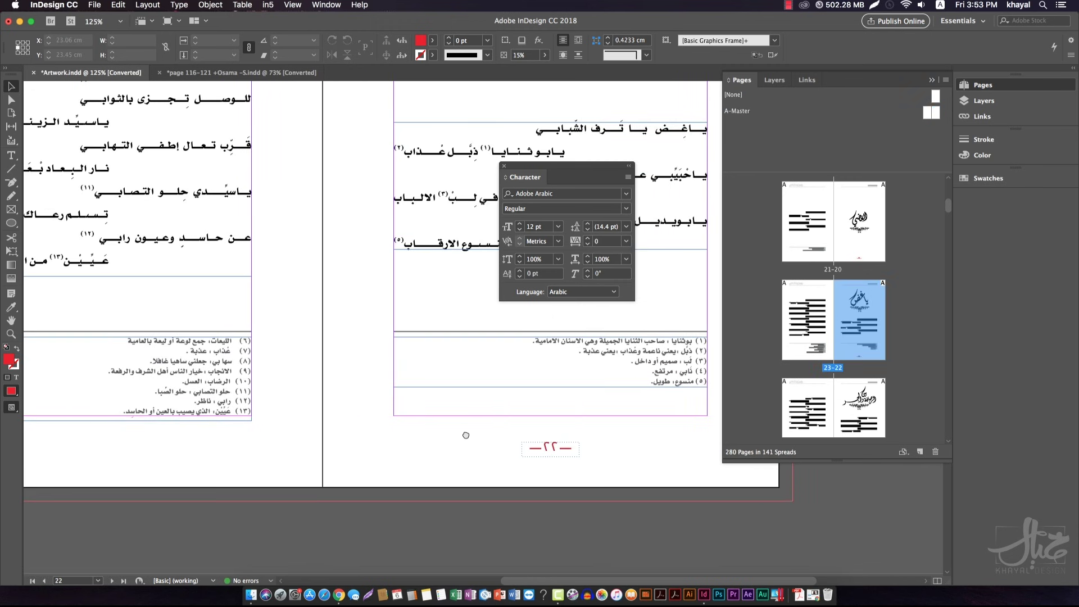
scroll(465, 434, "left", 5)
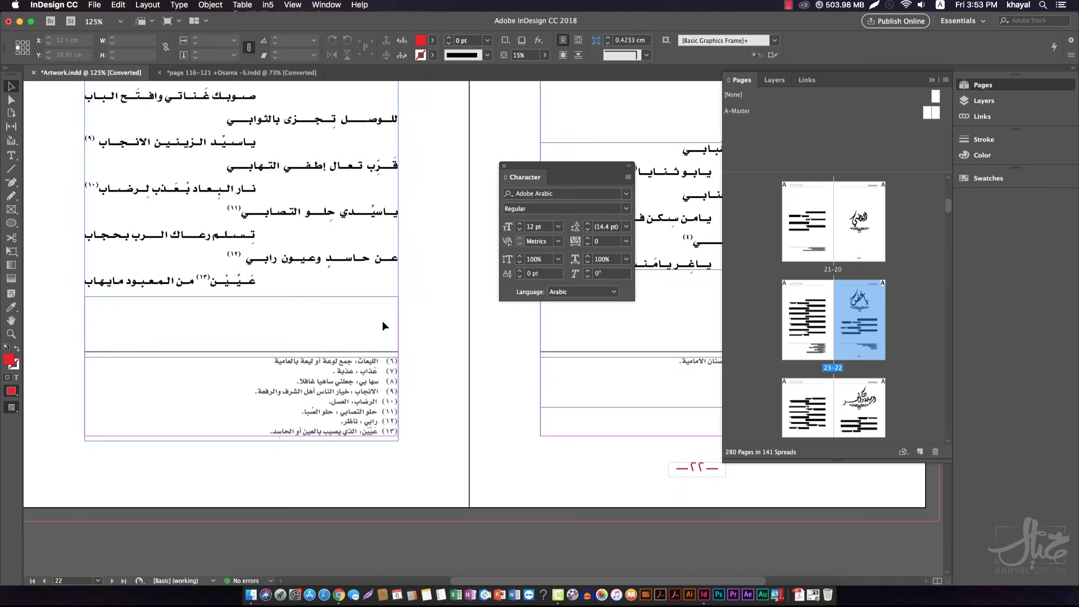
scroll(258, 453, "down", 3)
left_click_drag(257, 453, 221, 508)
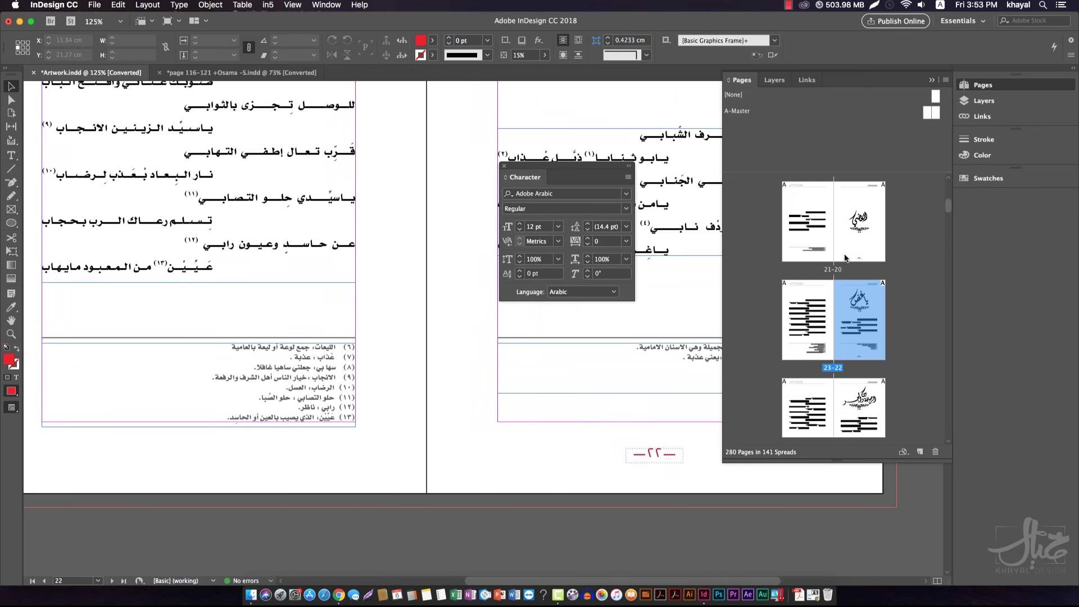
On A-Master, copy the page number frame to the foot of the other page at X 7 cm, Y 23.68 cm, and close the Character panel
double_click(936, 112)
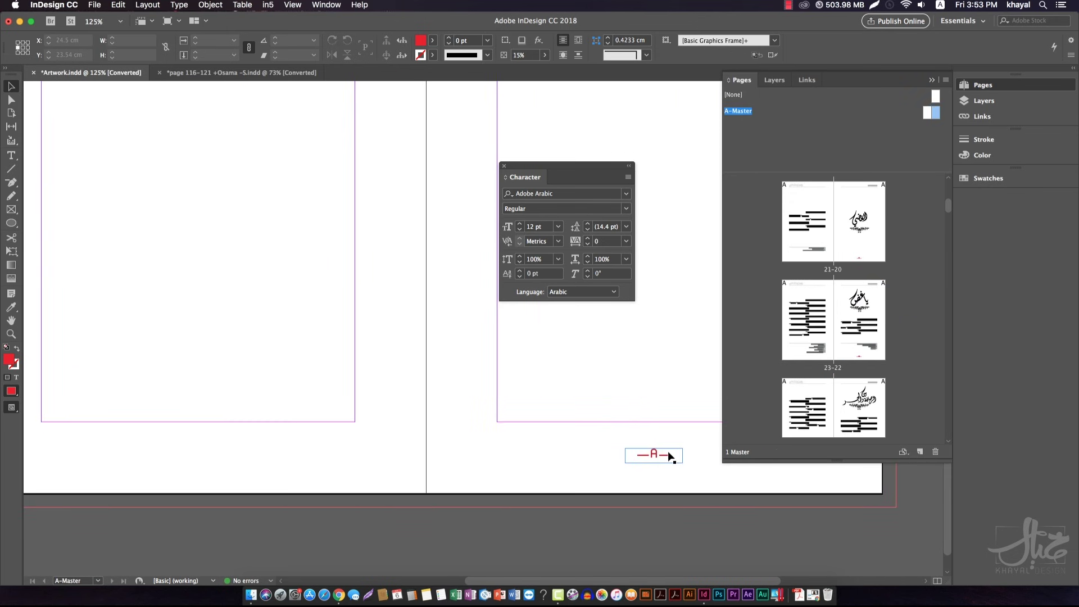
left_click(504, 166)
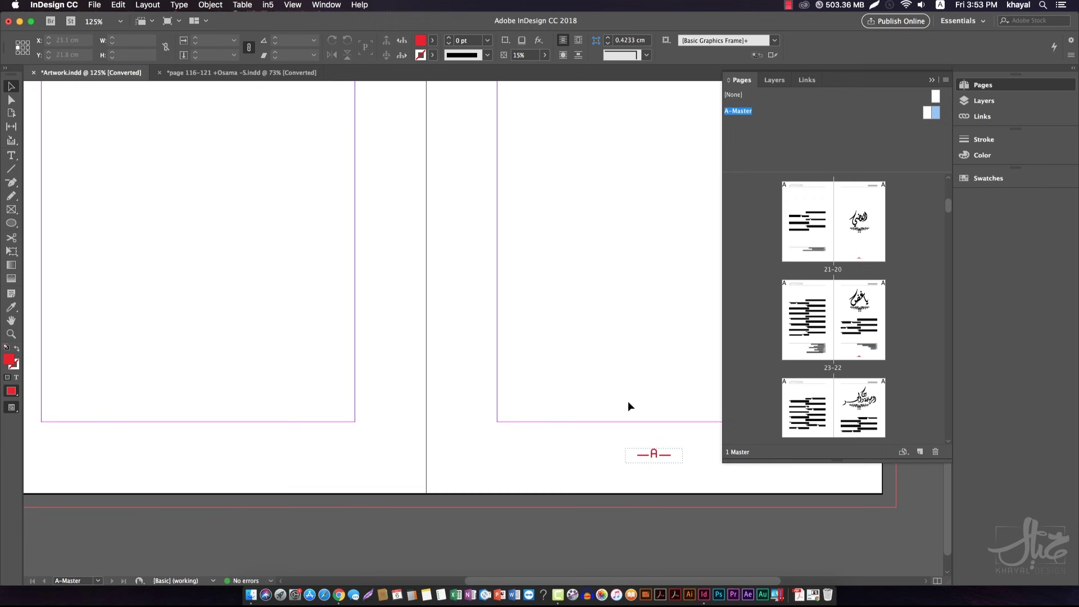
key("super+minus")
key("super+minus")
left_click(589, 481)
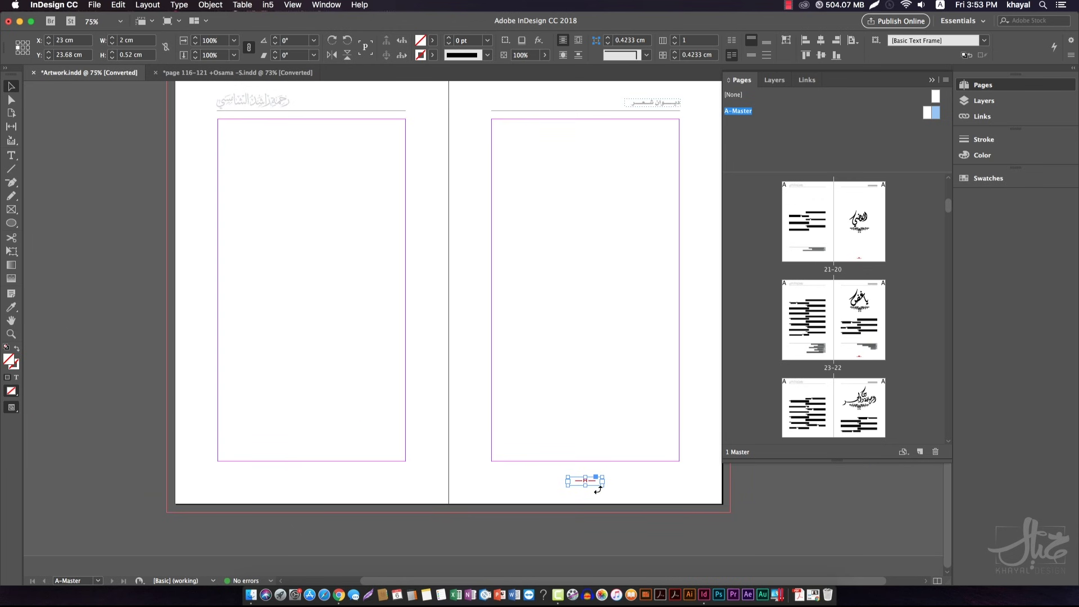
left_click(272, 446)
key("m")
left_click_drag(265, 456, 356, 487)
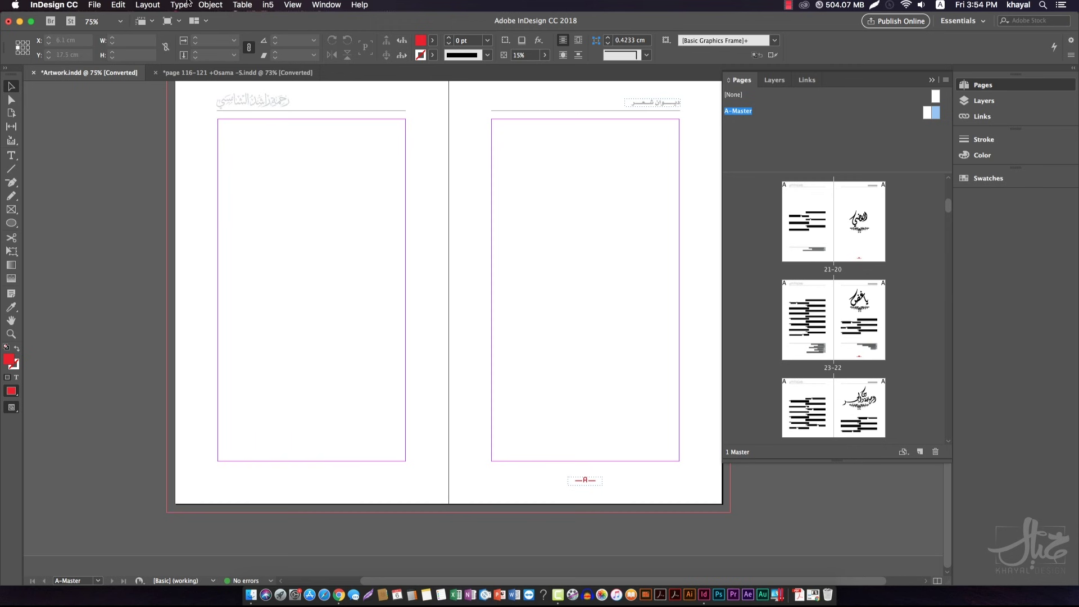
left_click(583, 479)
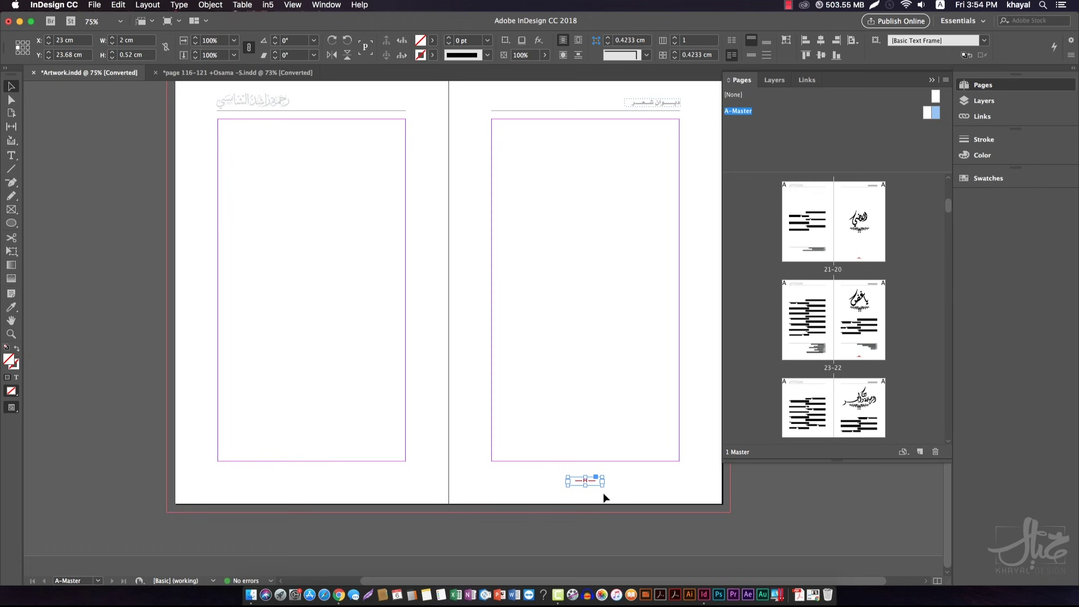
left_click_drag(591, 488, 323, 503)
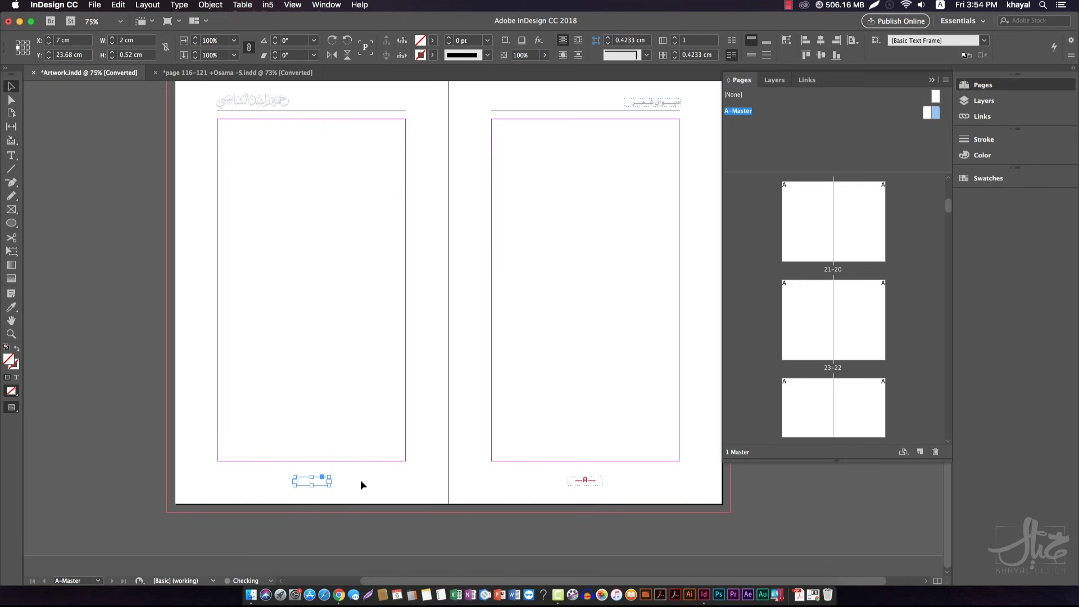
Check the page numbers on pages 20–21 and 24–25 in preview mode, without frames and guides
double_click(878, 248)
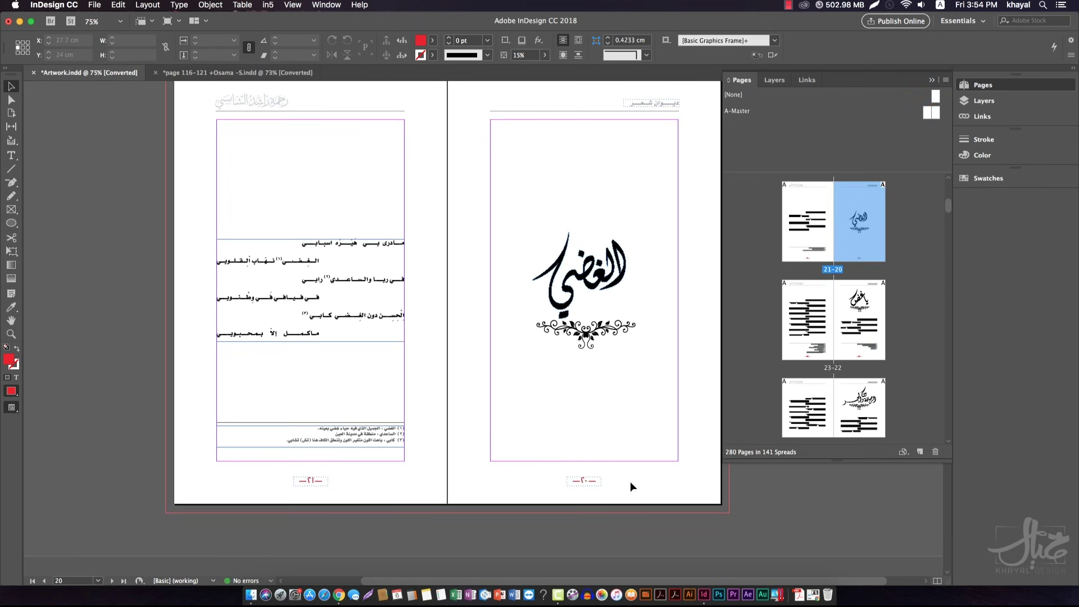
key("w")
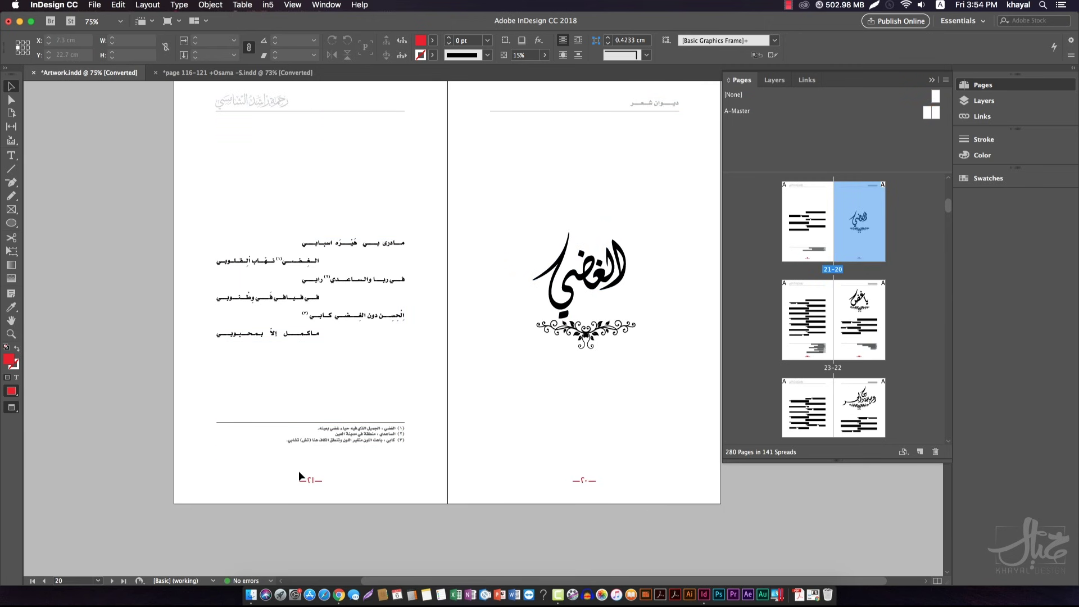
left_click(860, 342)
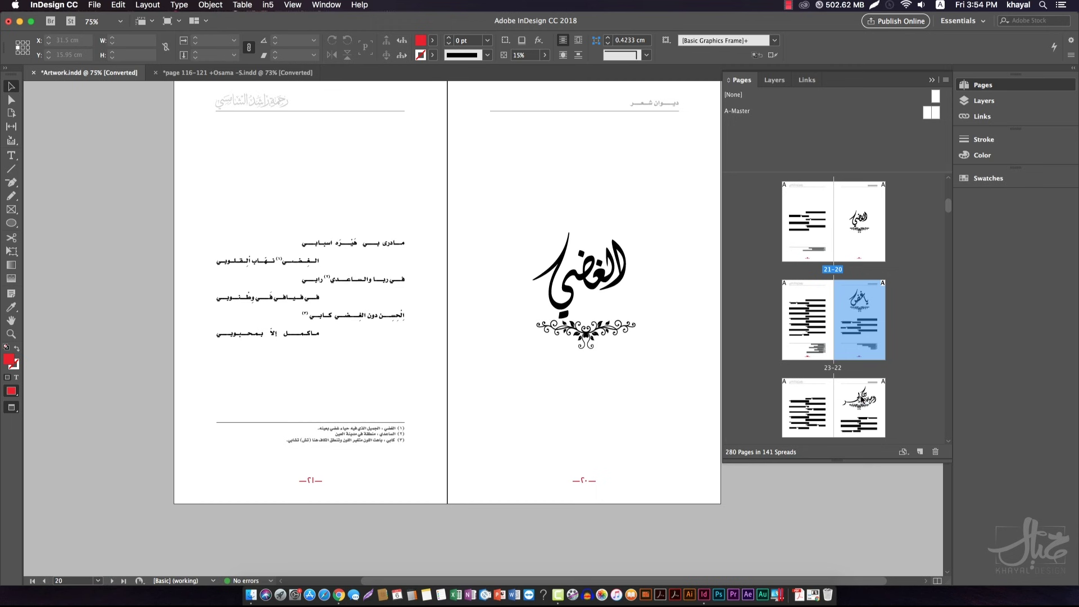
double_click(861, 397)
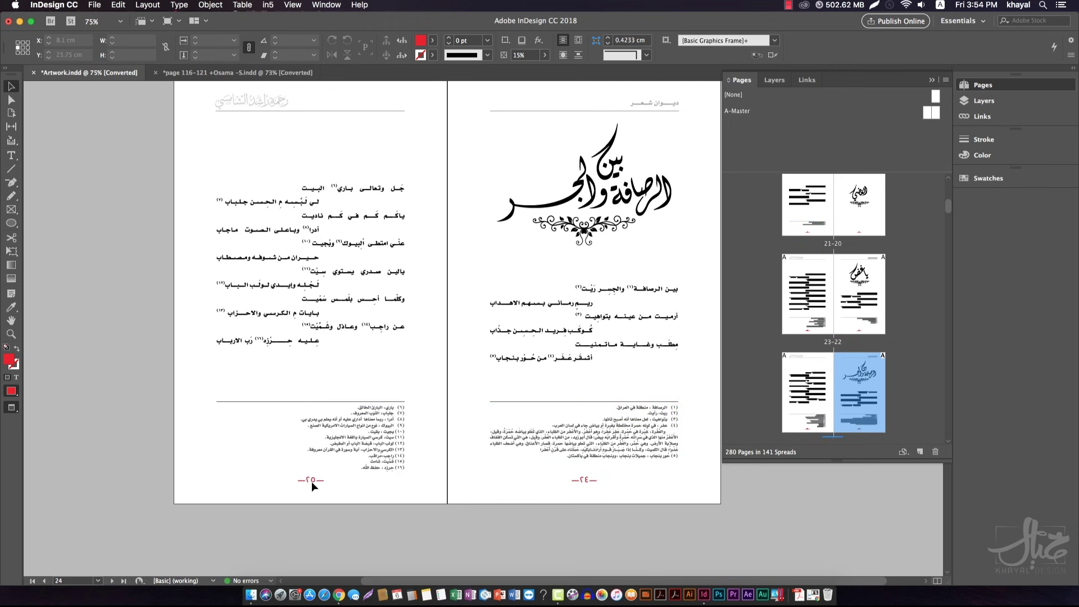
Try moving both A-Master page number frames to the outer bottom corners of their pages, and undo both moves
double_click(937, 118)
left_click_drag(588, 481, 688, 492)
left_click_drag(308, 481, 199, 491)
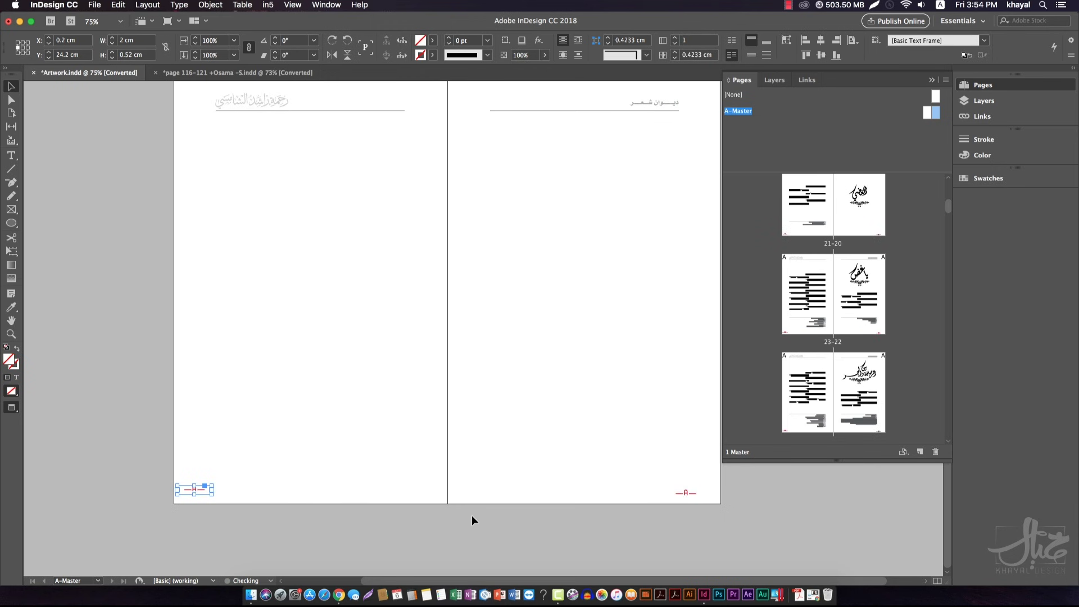
key("super+z")
key("super+z")
left_click(483, 413)
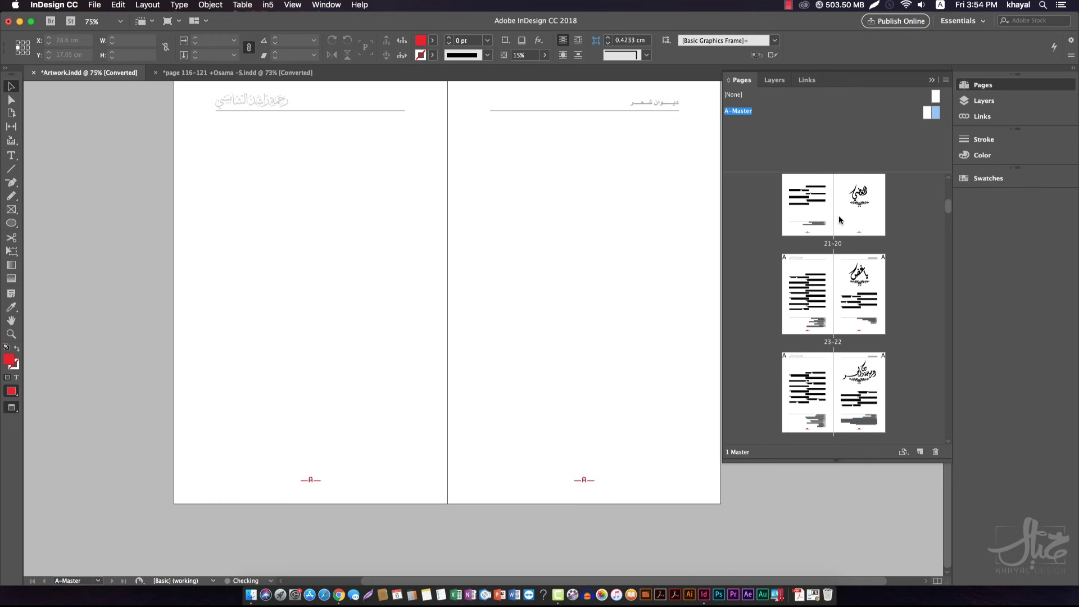
Examine the headers and page numbers on pages 20–21, the title page and pages 2–3
double_click(869, 221)
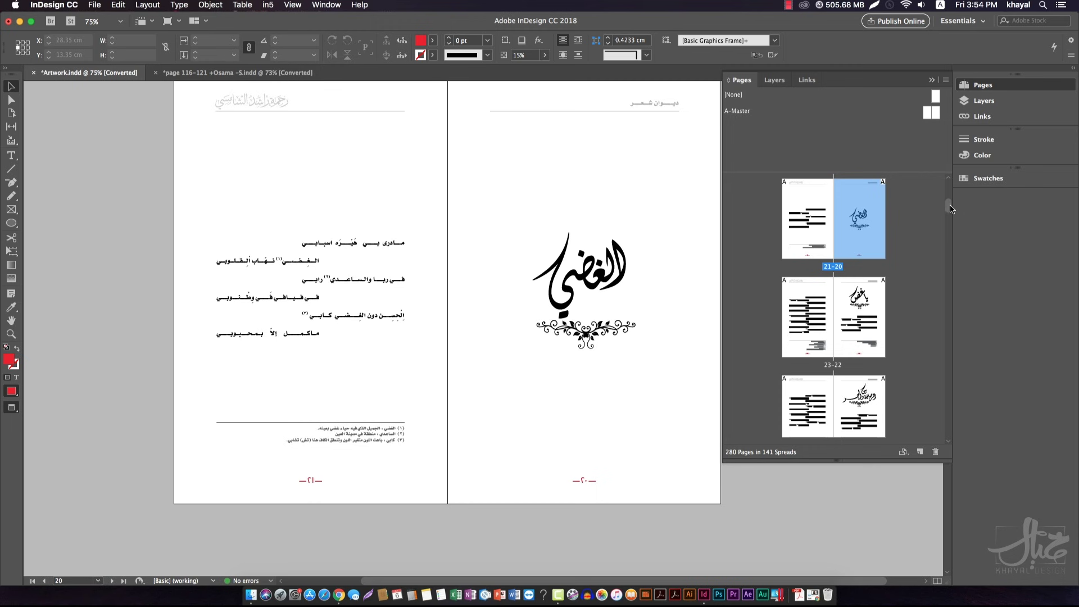
left_click_drag(949, 207, 948, 184)
double_click(808, 218)
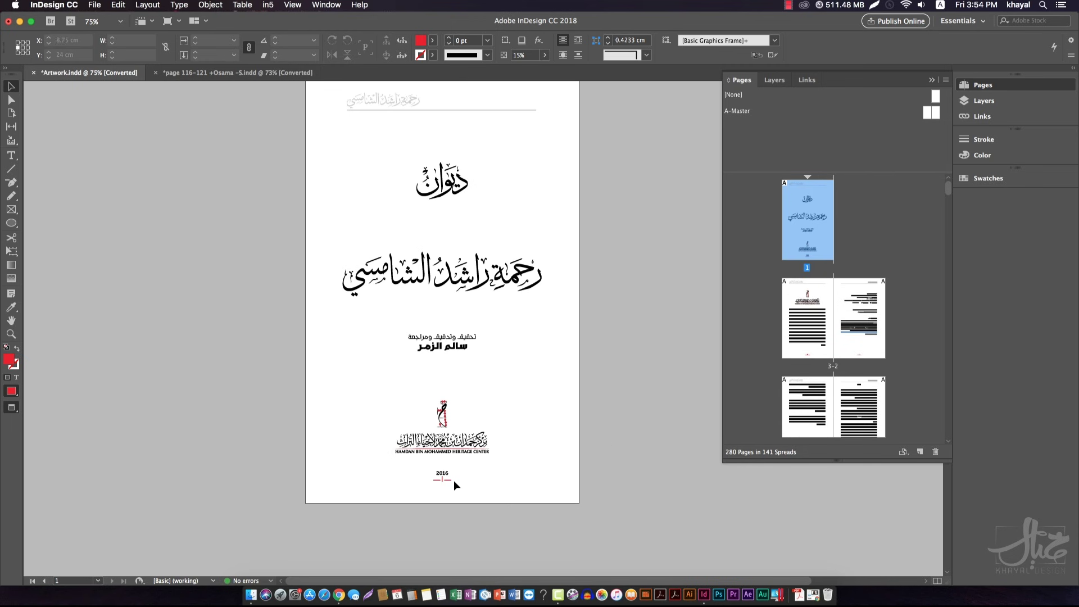
left_click_drag(411, 136, 354, 165)
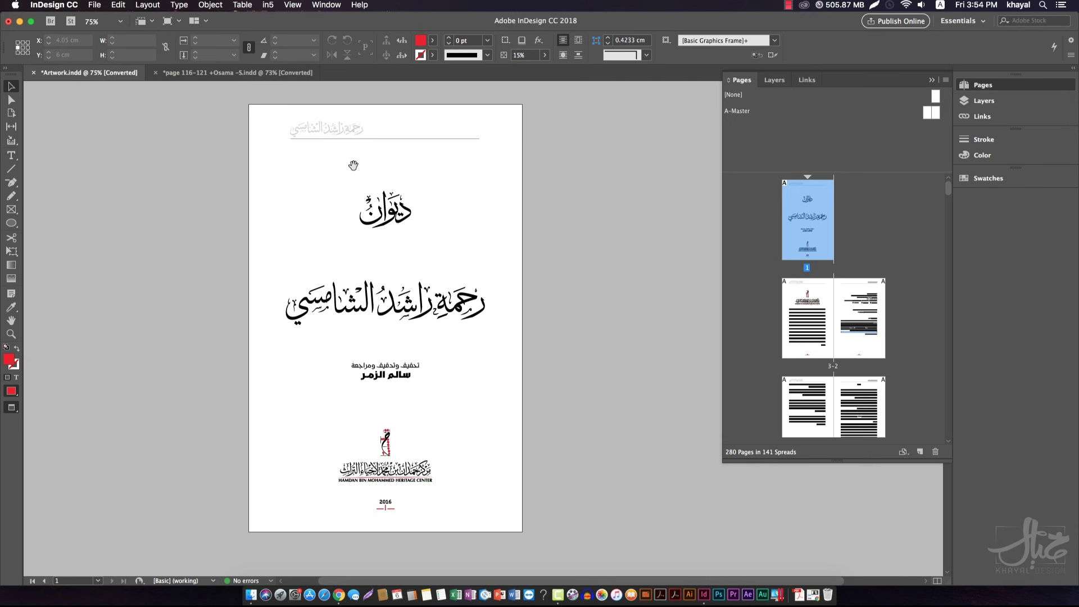
left_click_drag(281, 116, 493, 148)
left_click_drag(369, 505, 367, 510)
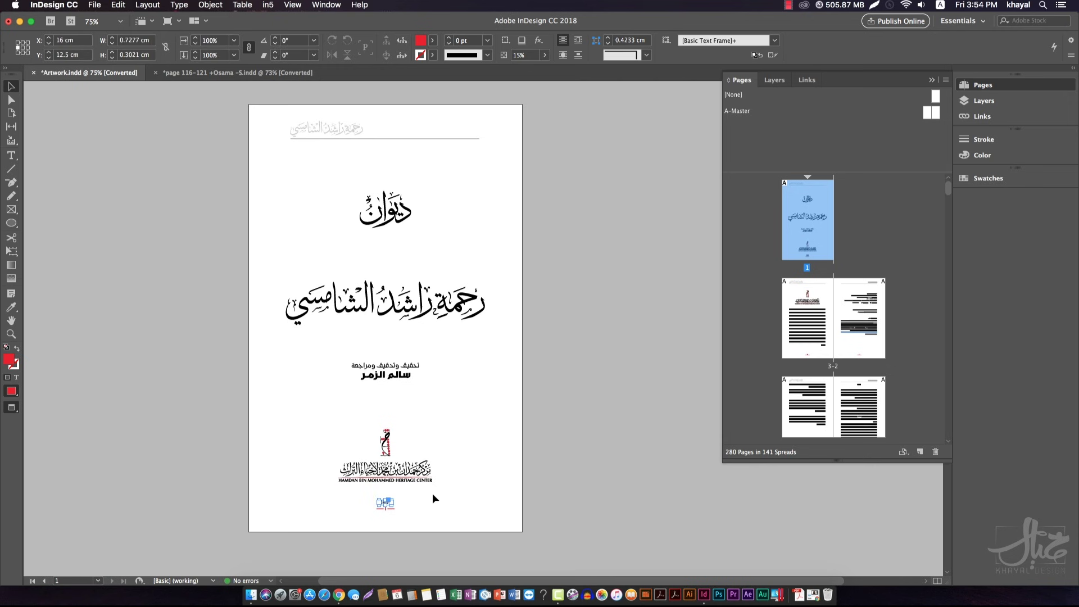
left_click(429, 493)
left_click_drag(429, 493, 304, 167)
left_click_drag(398, 309, 389, 67)
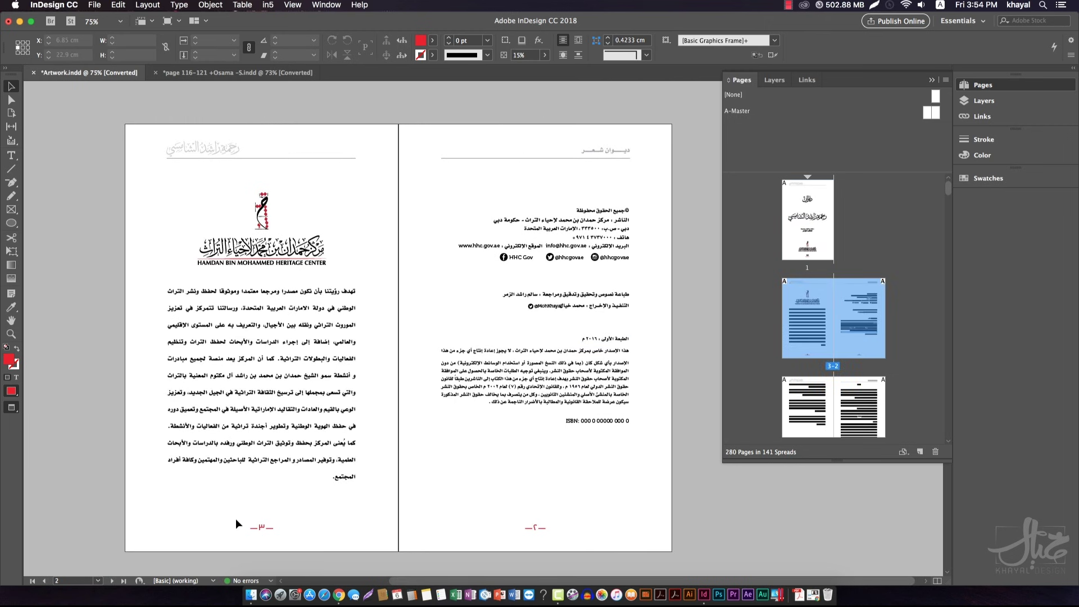
left_click_drag(236, 519, 563, 539)
Apply the [None] master to page 1 to clear the header and page number from the title page
left_click(813, 220)
double_click(813, 220)
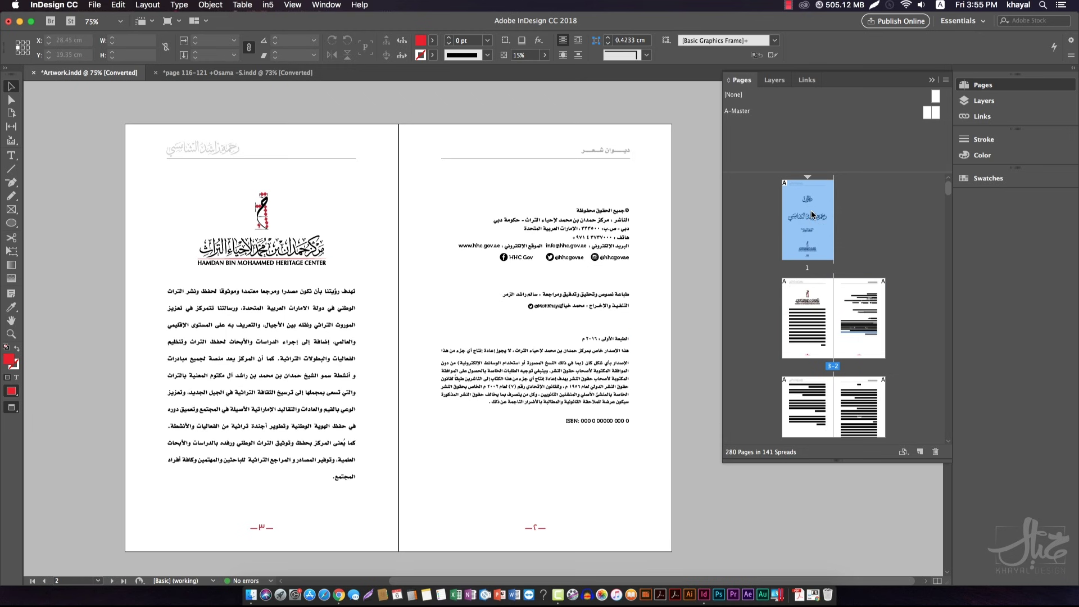
left_click(937, 100)
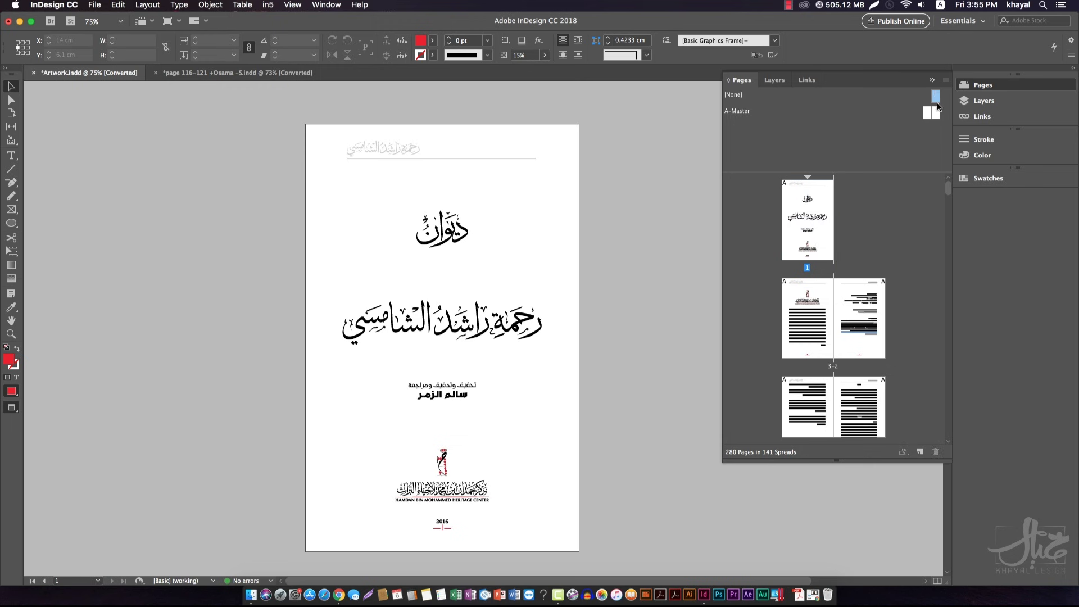
left_click_drag(935, 99, 822, 211)
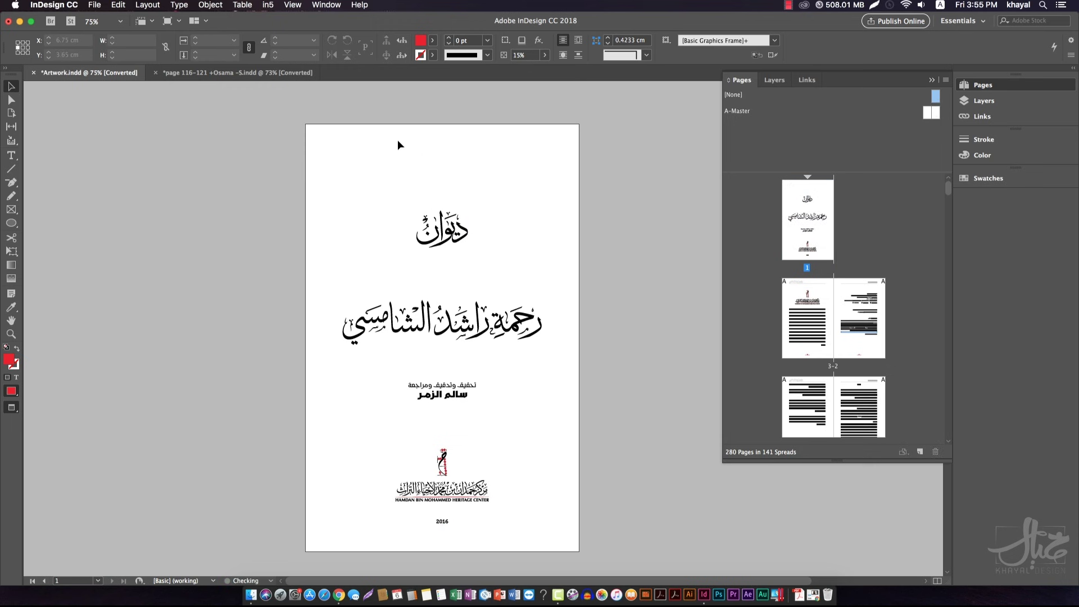
left_click_drag(391, 158, 499, 158)
left_click_drag(526, 442, 422, 287)
Apply the [None] master to pages 2 and 3 to clear their headers and page numbers
left_click_drag(417, 389, 338, 246)
scroll(338, 246, "down", 8)
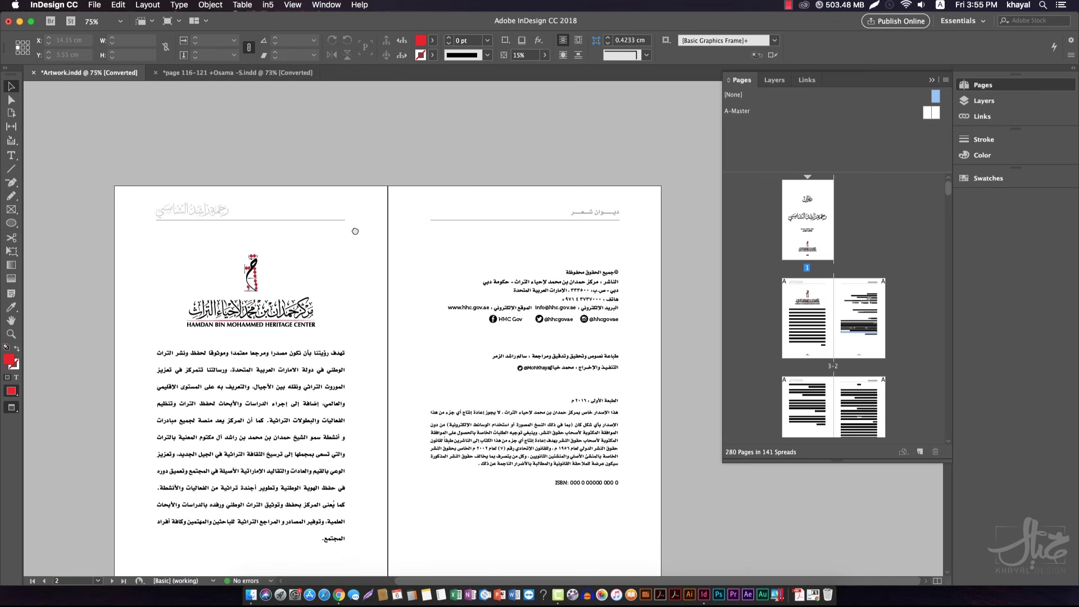
left_click(876, 304)
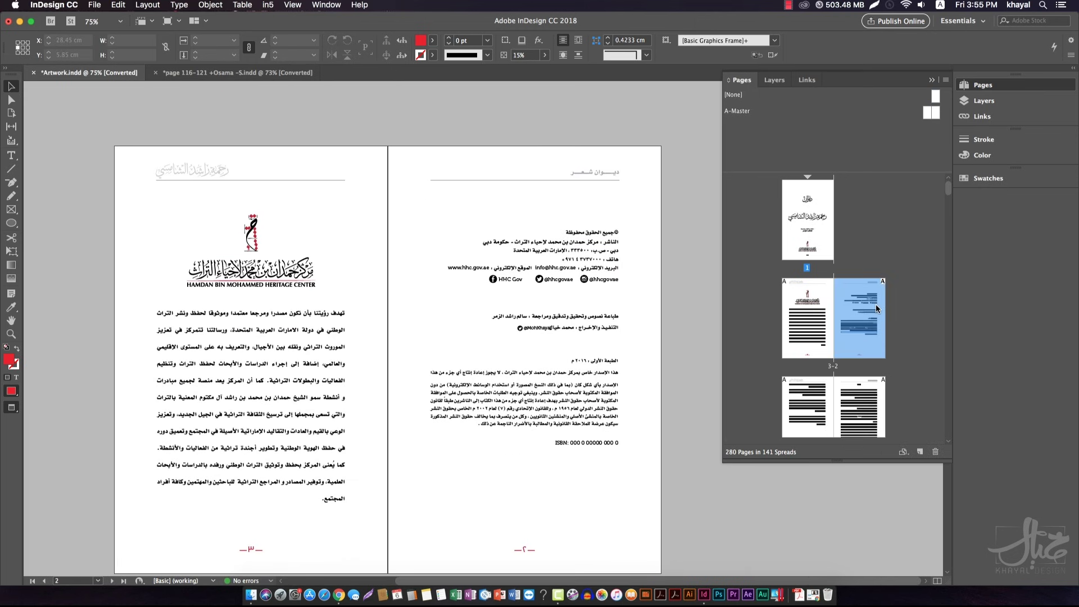
left_click(802, 329, "shift")
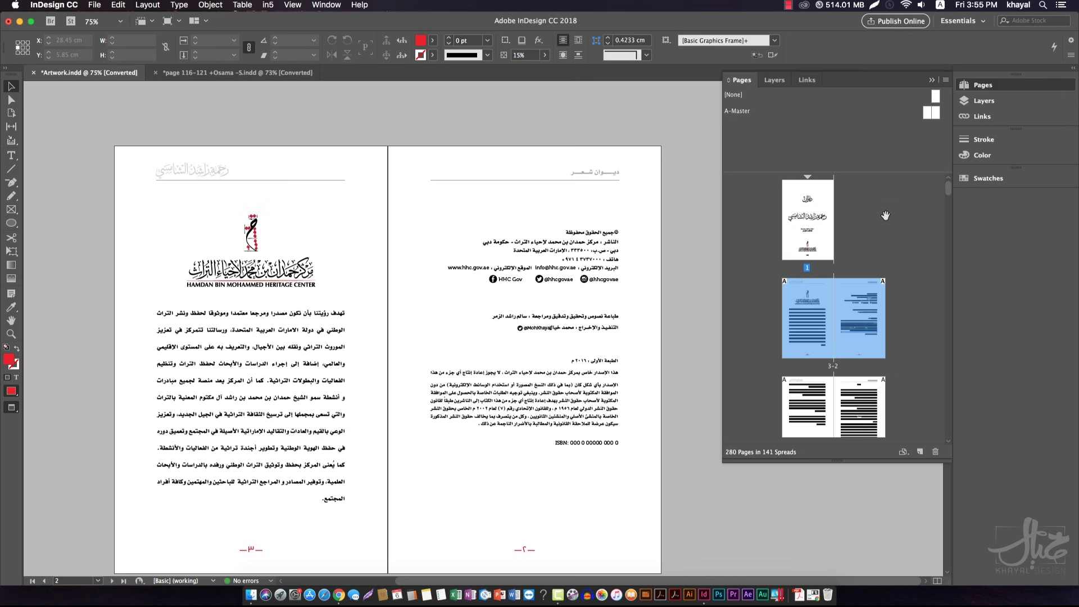
left_click_drag(935, 96, 865, 315)
left_click_drag(930, 96, 808, 318)
scroll(384, 272, "down", 1)
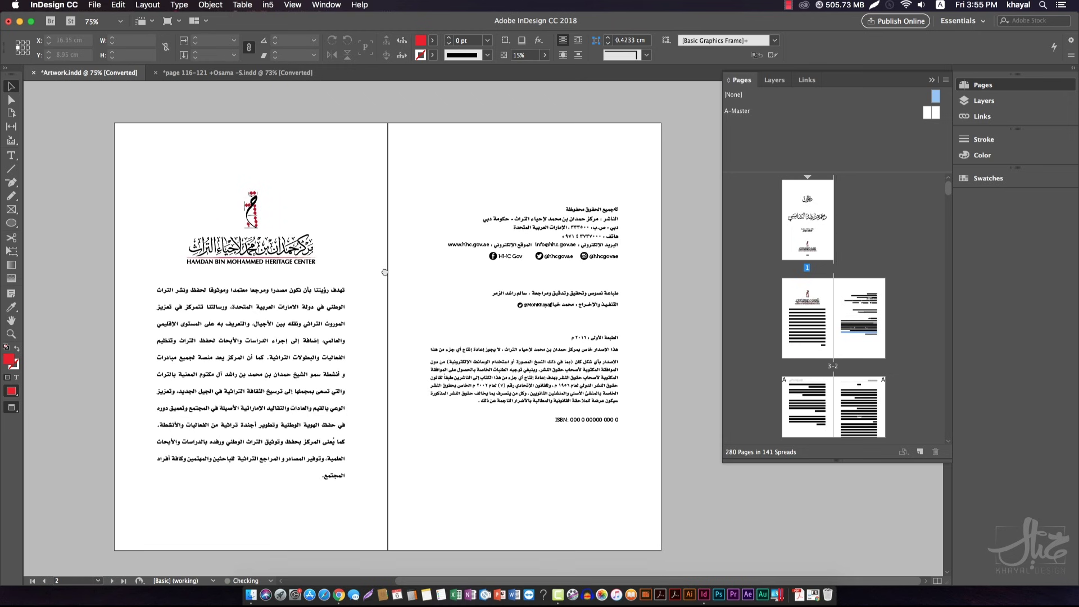
Select all pages of the first three spreads and try to apply the [None] master to them with Apply Master to Pages
left_click(507, 505)
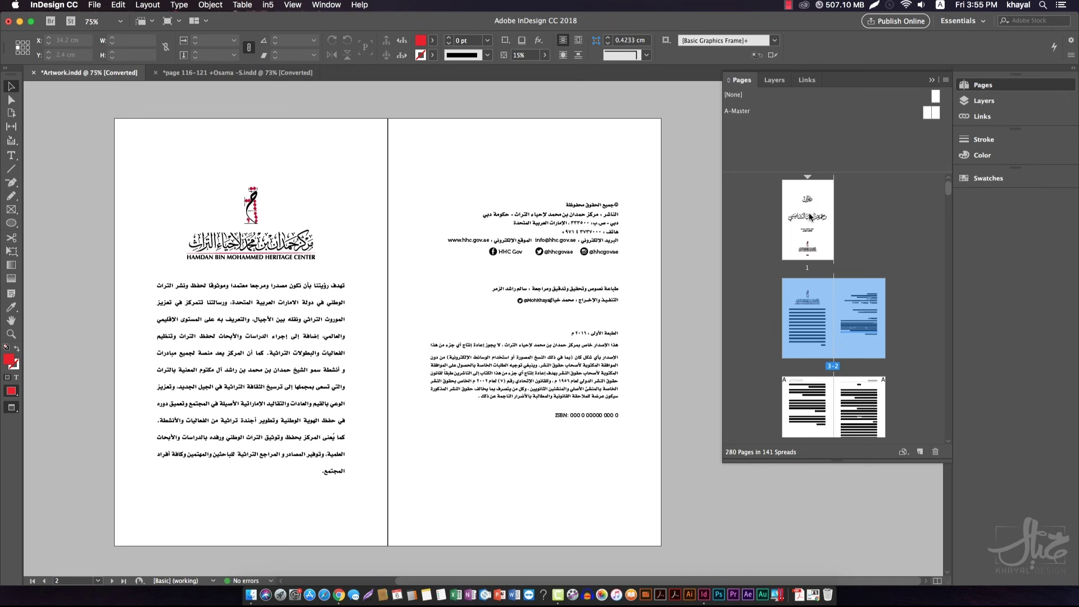
left_click(837, 408)
left_click(820, 332, "shift")
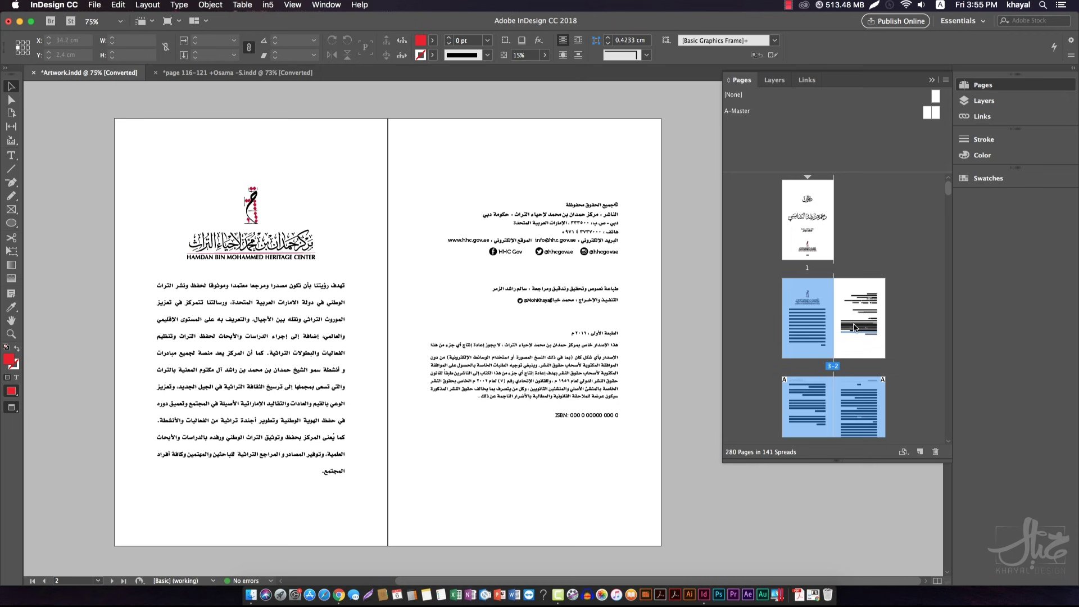
left_click(855, 327, "shift")
left_click(818, 236, "shift")
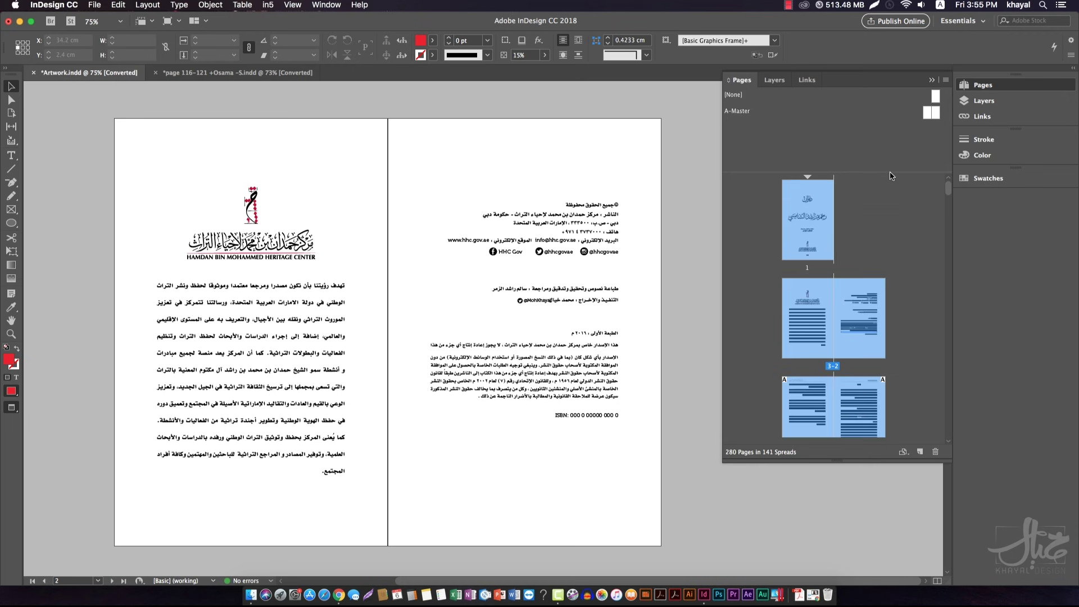
left_click(949, 81)
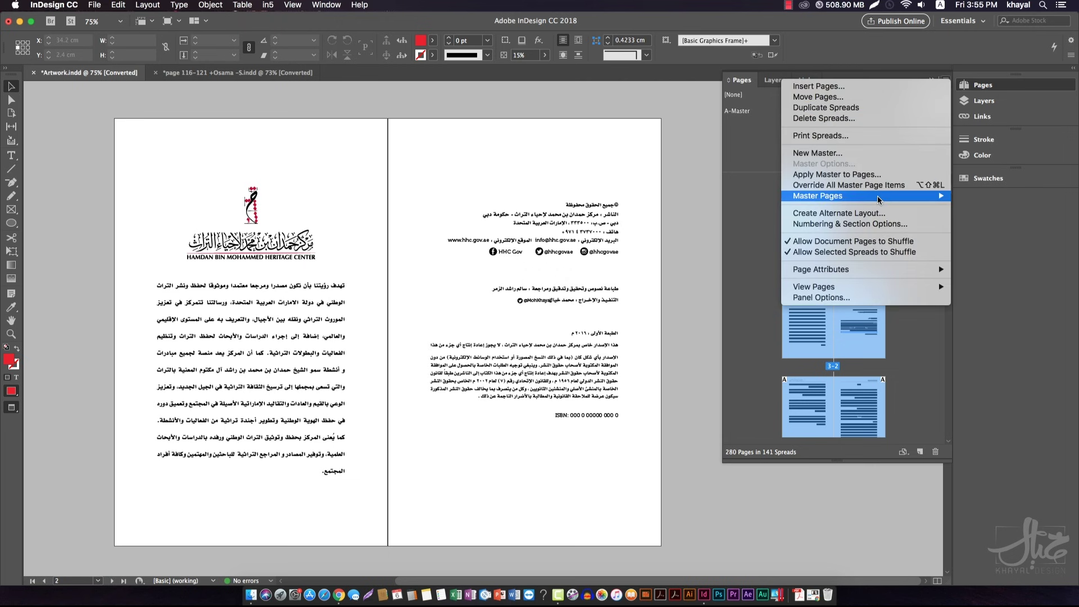
mouse_move(879, 198)
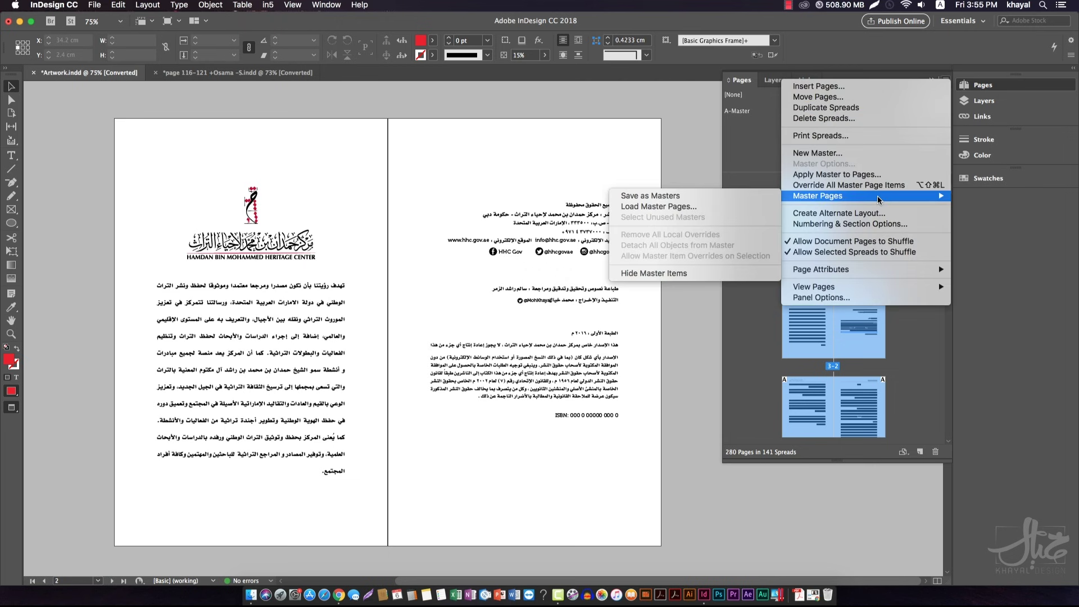
left_click(831, 177)
left_click(535, 297)
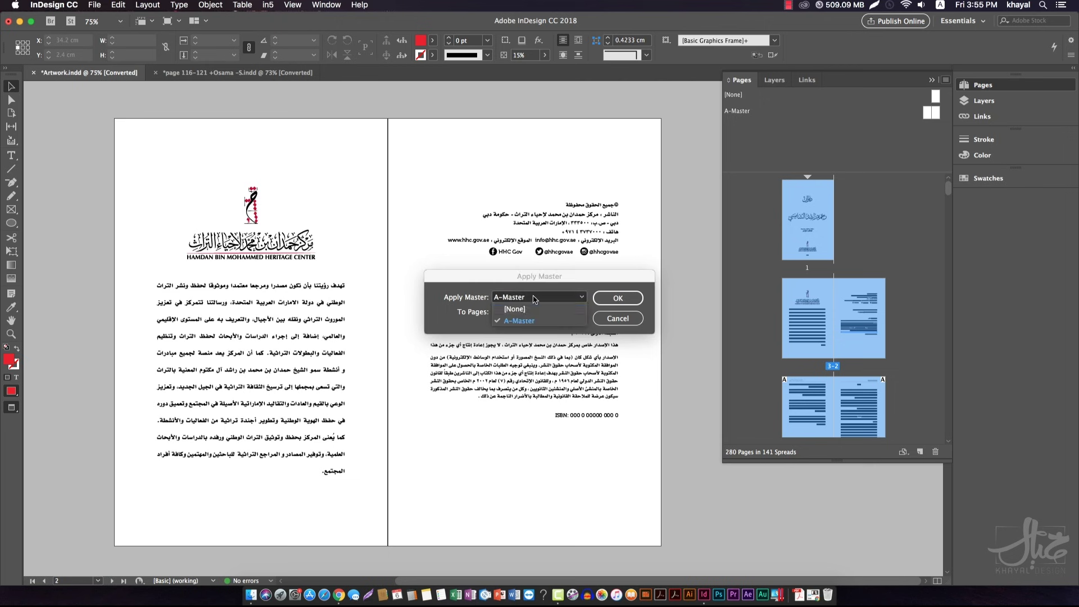
left_click(525, 313)
key("Return")
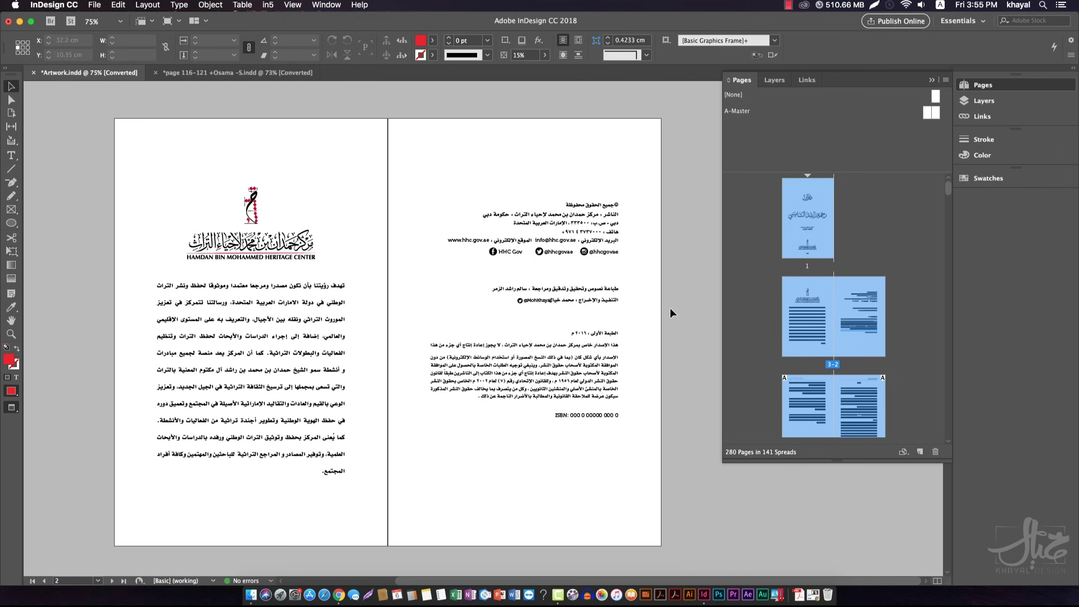
Apply the [None] master to pages 4 and 5 to clear their headers and page numbers
scroll(639, 396, "down", 10)
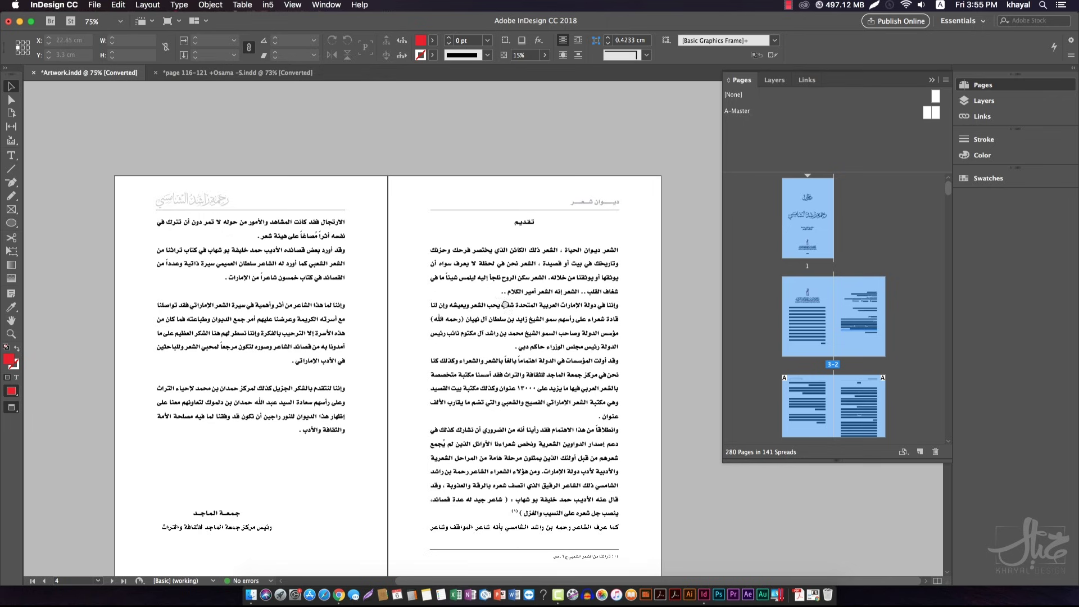
scroll(348, 518, "down", 2)
left_click(815, 400)
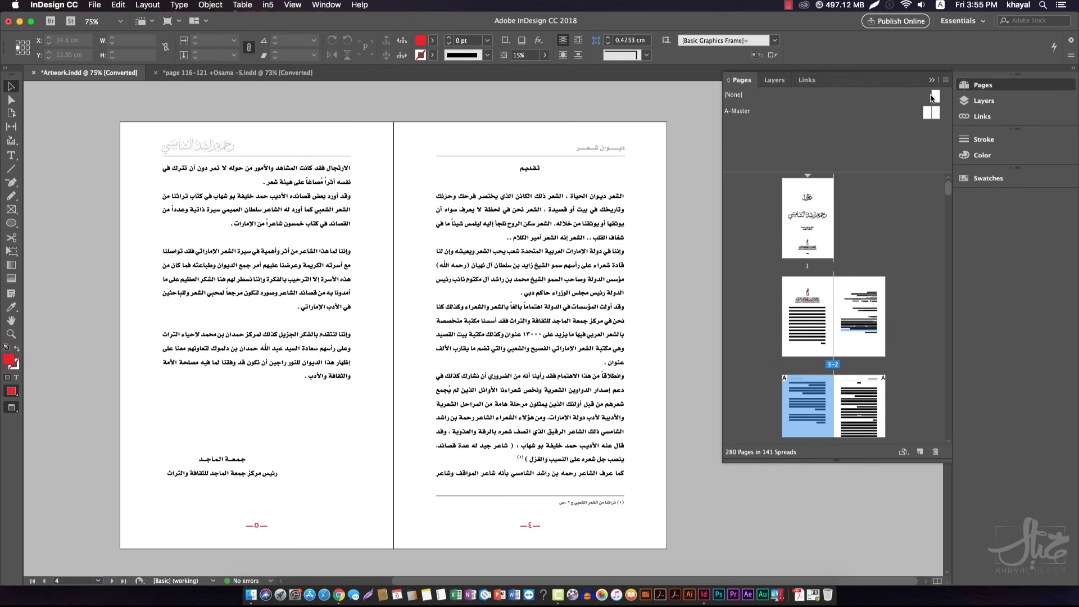
left_click_drag(931, 97, 810, 400)
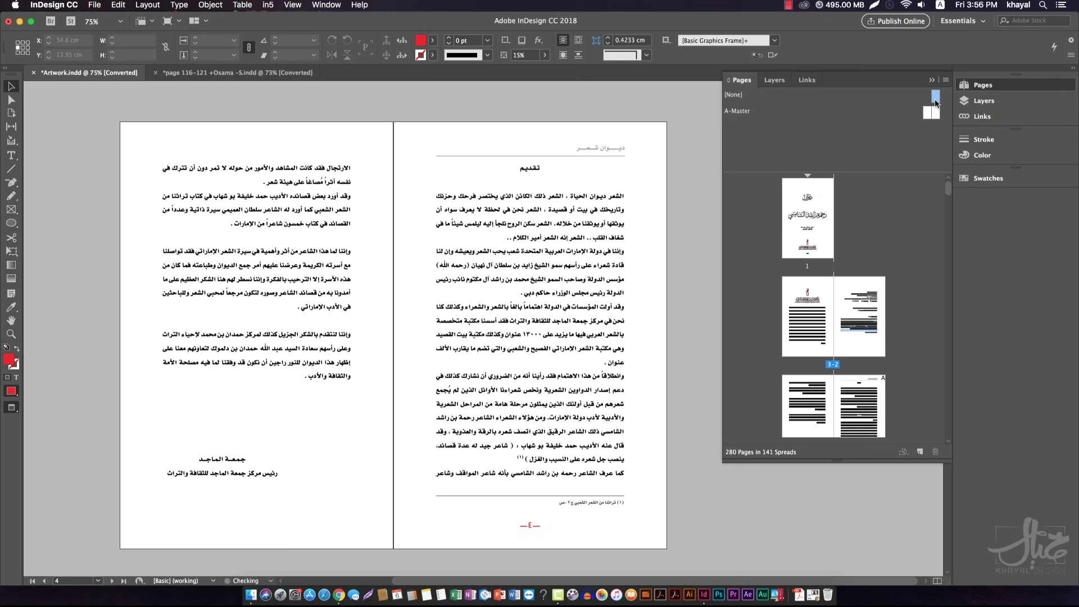
left_click_drag(934, 100, 860, 404)
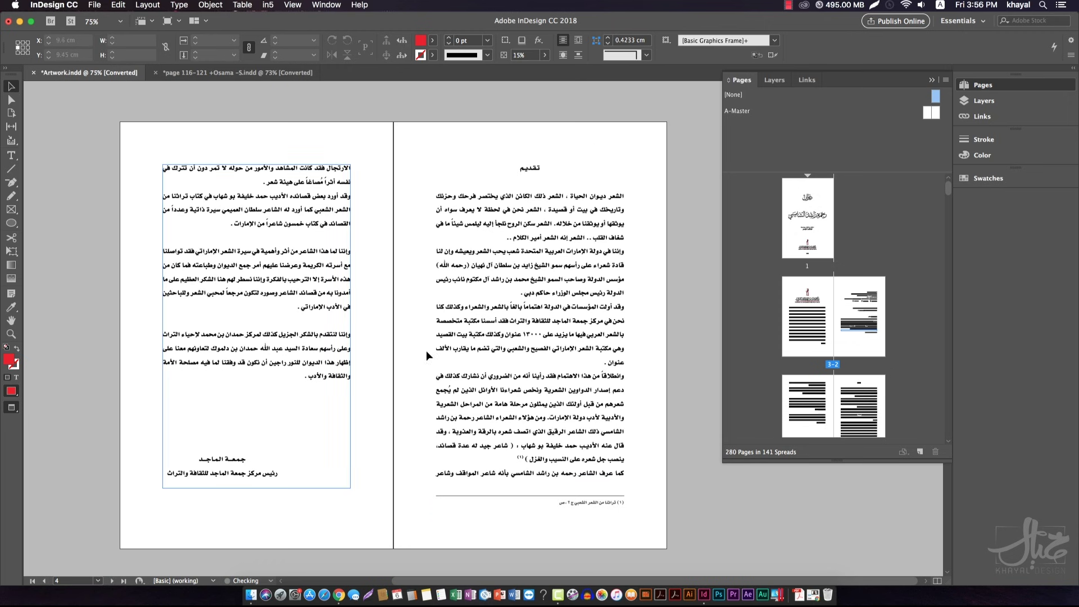
Apply the [None] master to the spread of pages 6 and 7 to clear its headers and page numbers
scroll(427, 355, "down", 10)
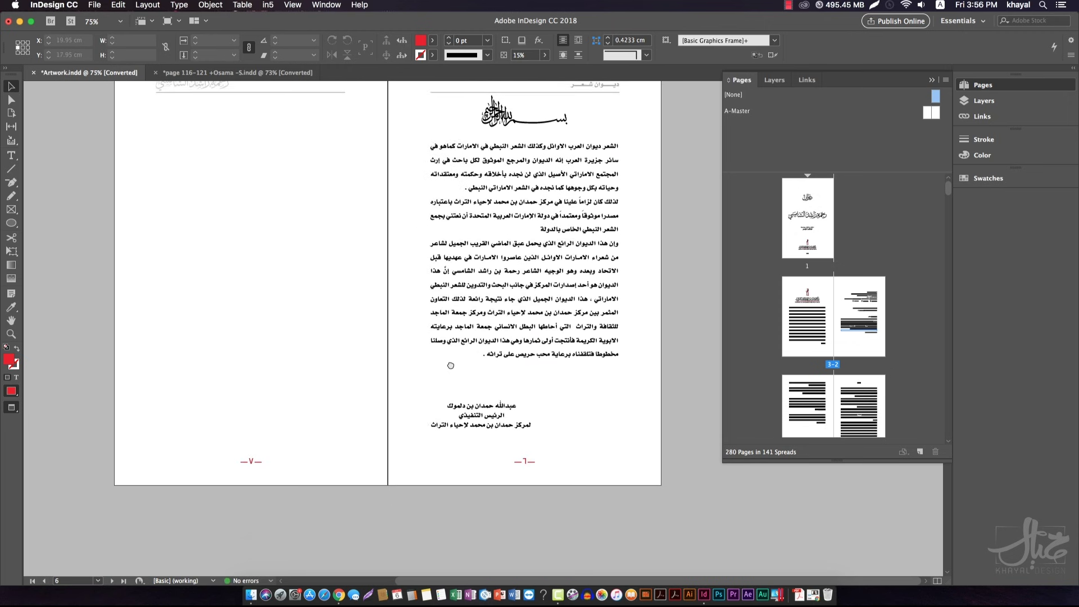
scroll(213, 231, "up", 1)
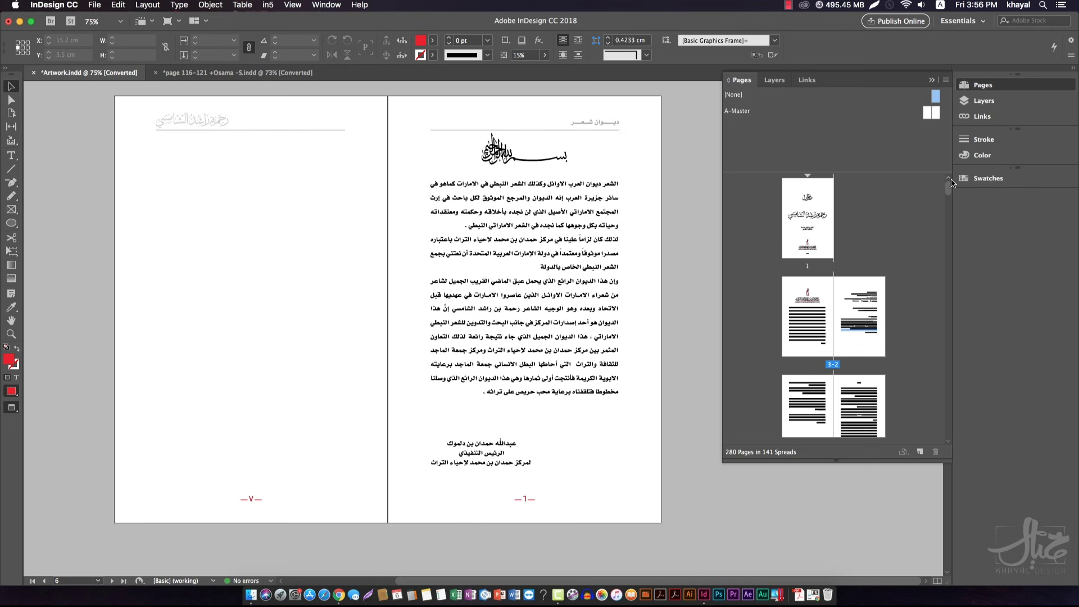
left_click_drag(950, 189, 950, 193)
left_click_drag(929, 95, 835, 269)
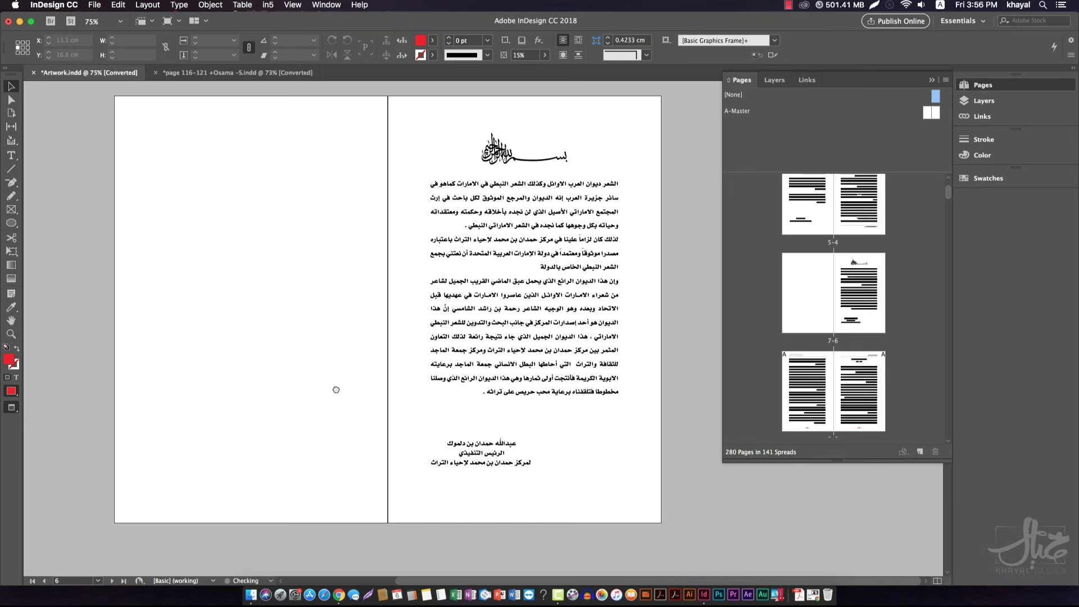
Examine the headers and page numbers on pages 8–9 and compare them with the cleared front matter pages
scroll(336, 389, "down", 10)
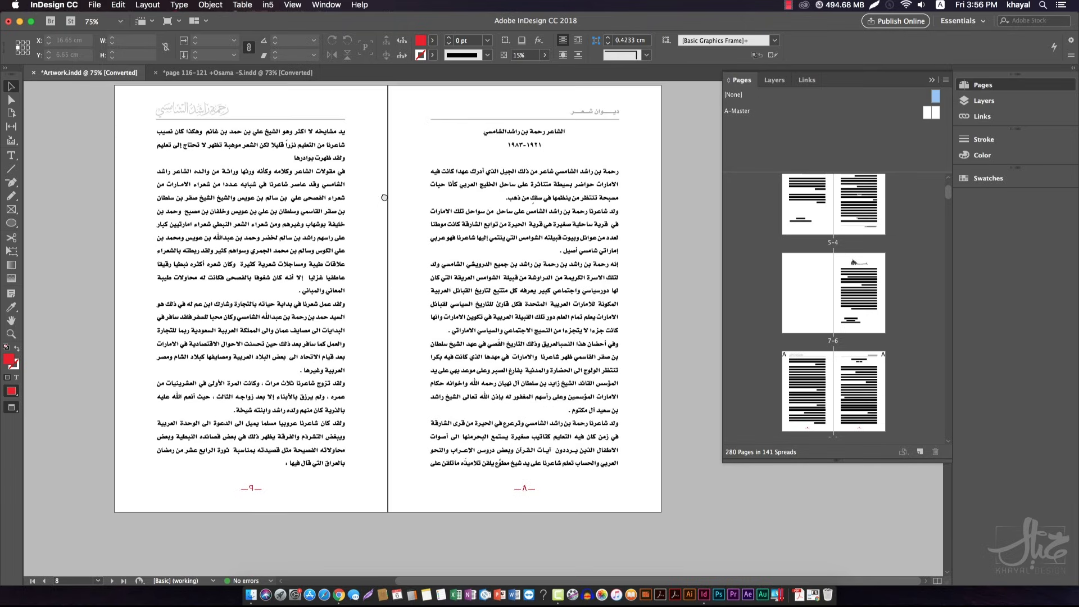
scroll(430, 243, "down", 3)
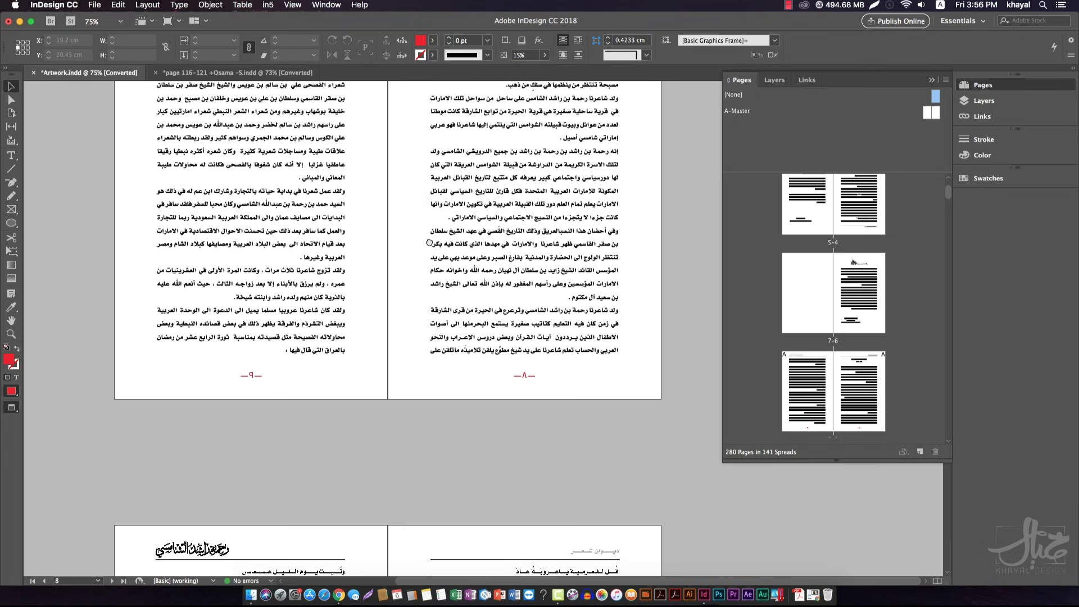
scroll(430, 243, "down", 5)
scroll(458, 379, "up", 10)
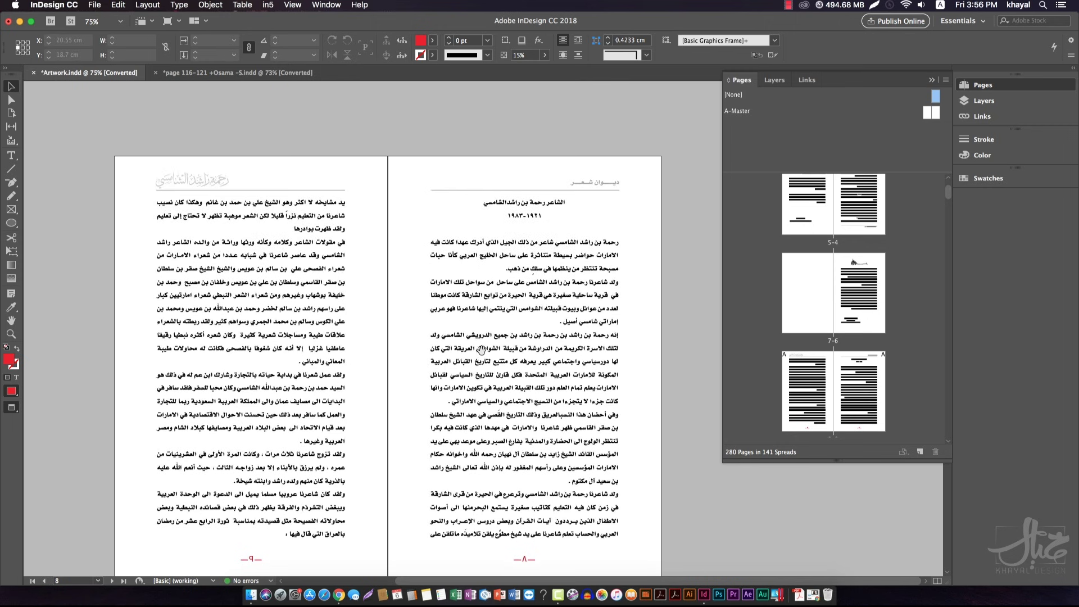
scroll(481, 349, "down", 1)
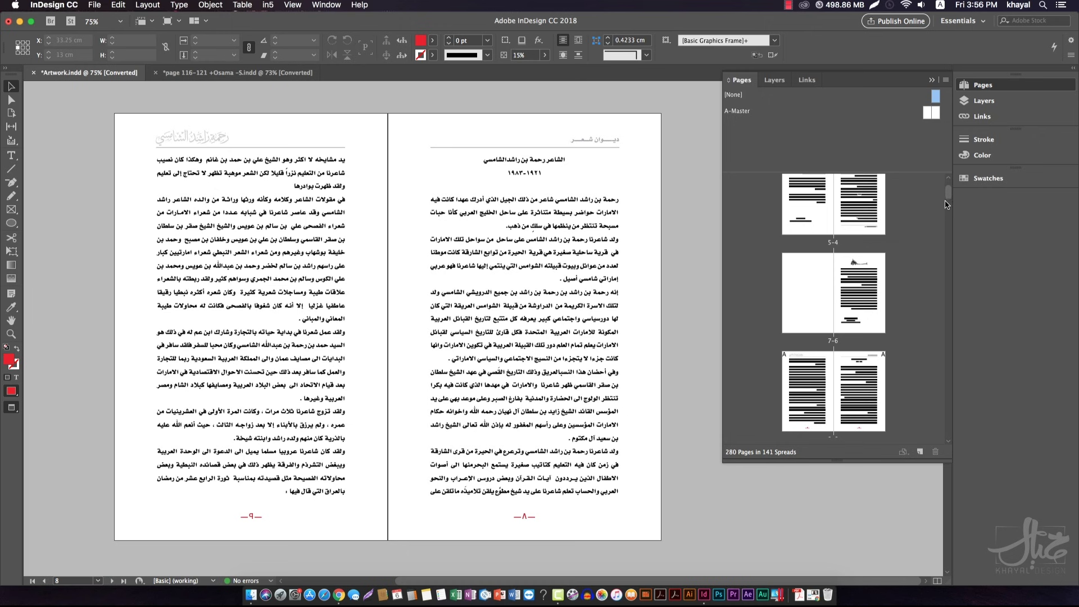
scroll(949, 196, "up", 2)
scroll(949, 197, "up", 3)
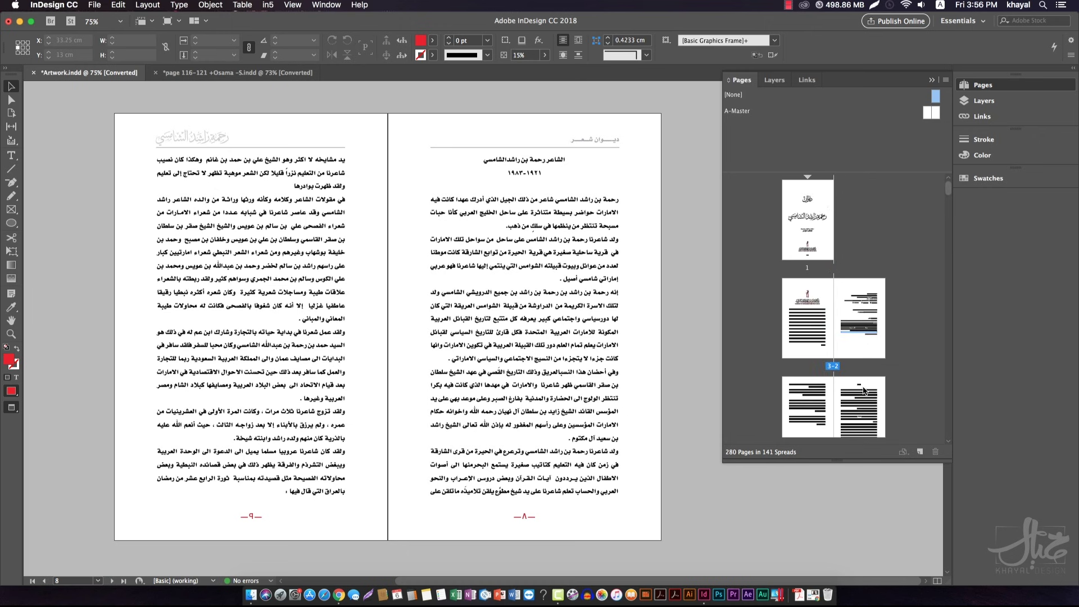
left_click_drag(537, 533, 496, 506)
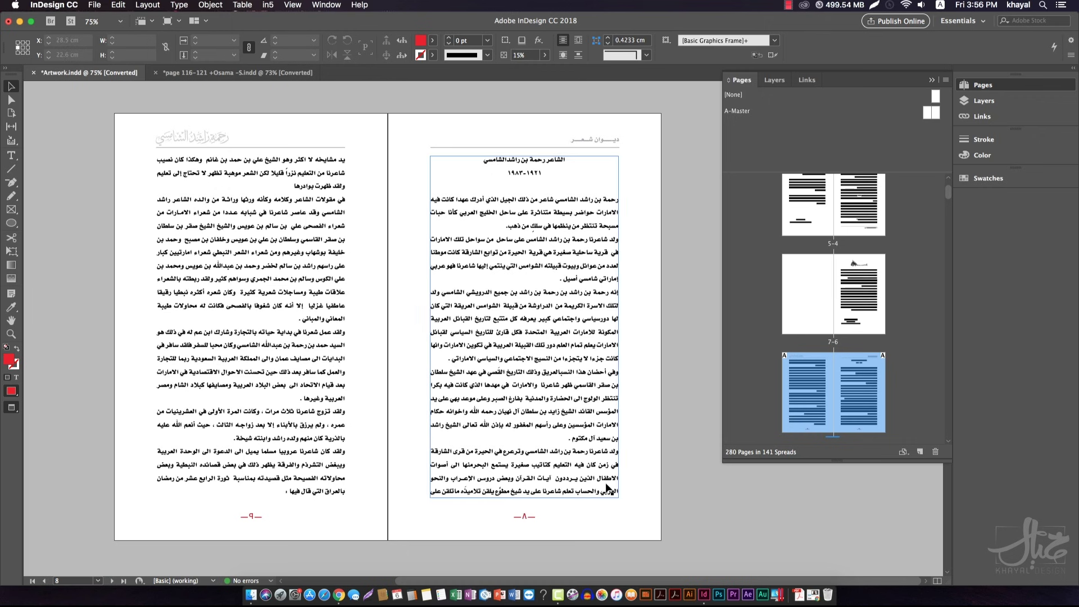
Start a new section at page 8 with page numbering starting at 1 in the 1, 2, 3, 4... style, accepting duplicate page numbers
scroll(949, 208, "down", 5)
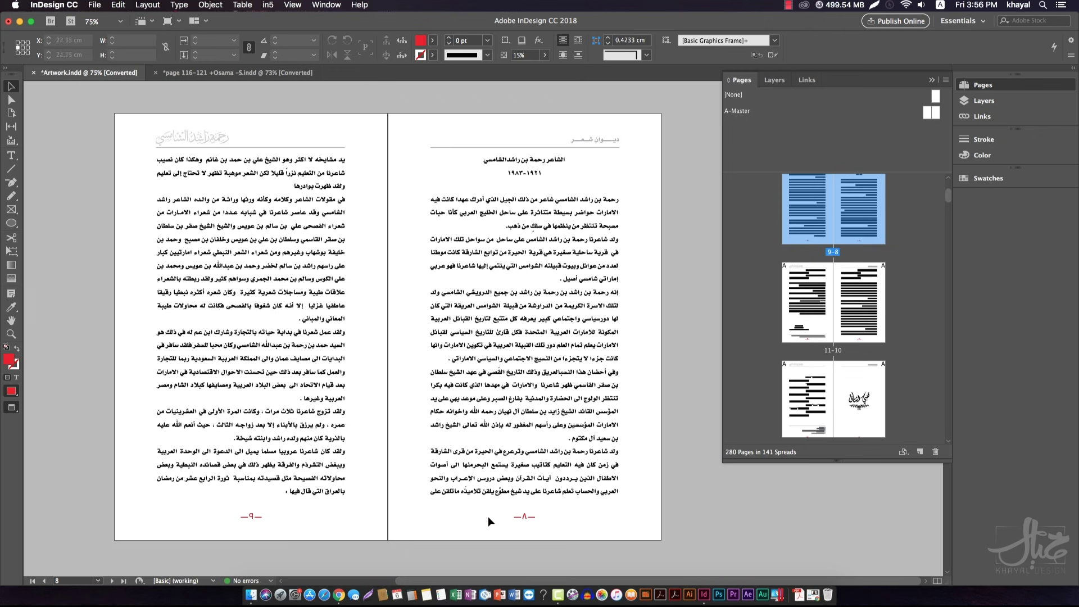
left_click(882, 231)
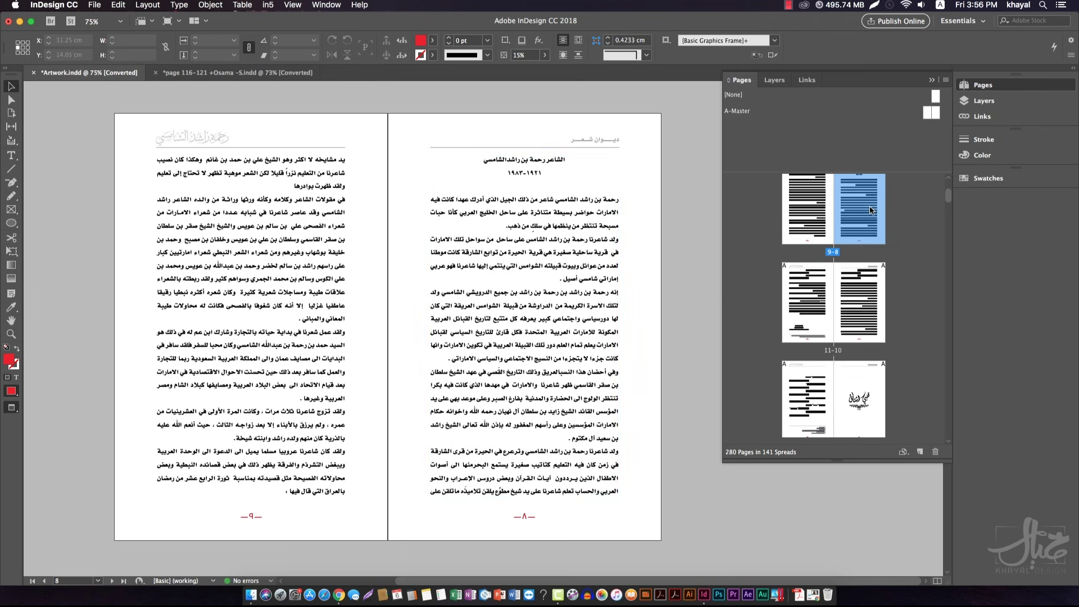
scroll(953, 196, "up", 3)
scroll(952, 196, "down", 2)
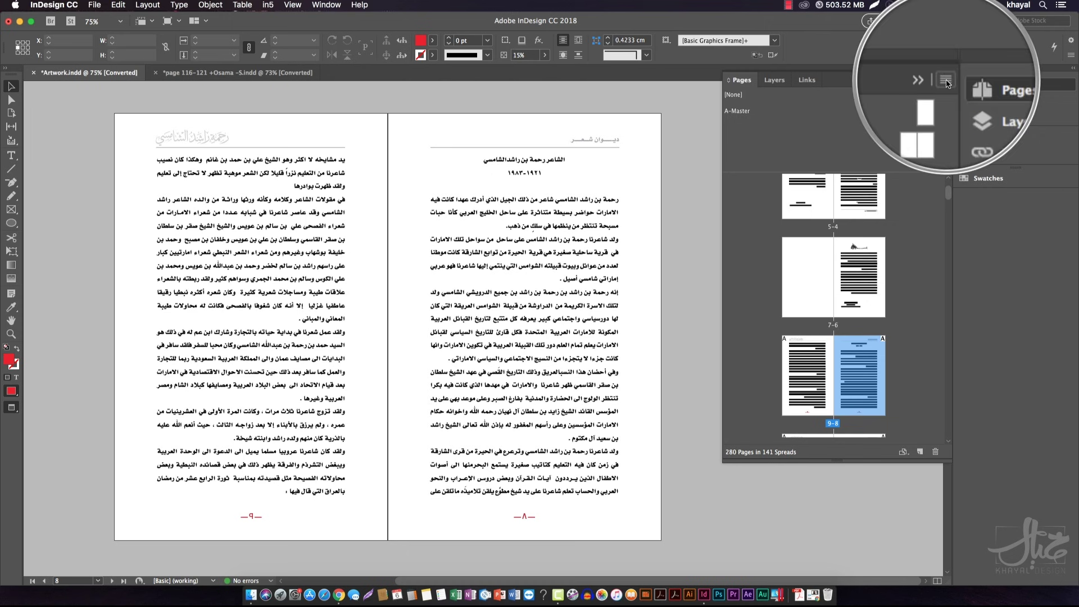
left_click(947, 81)
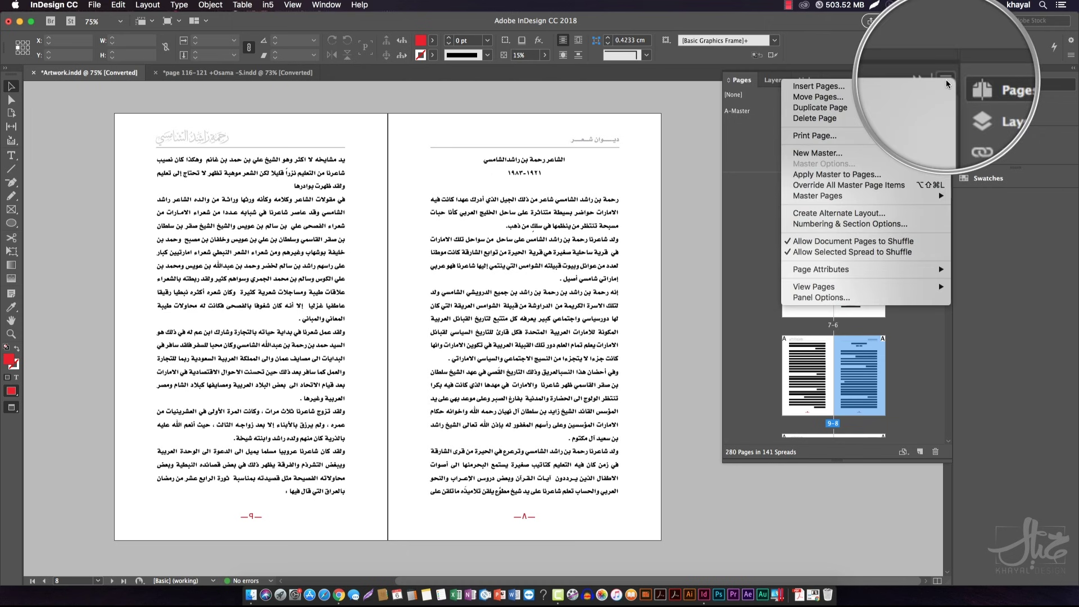
left_click(822, 224)
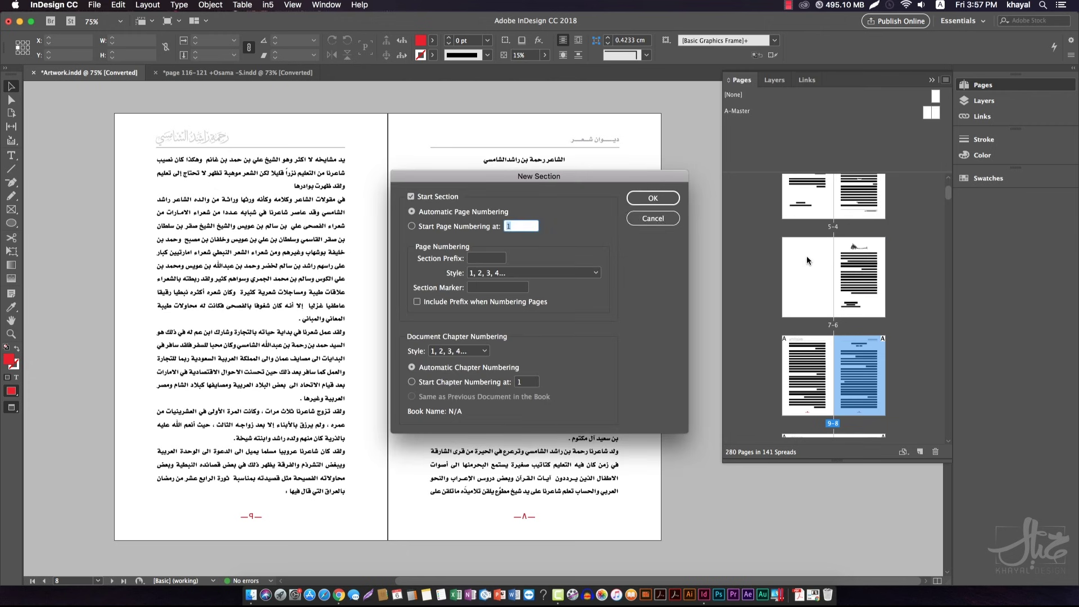
left_click_drag(625, 180, 495, 160)
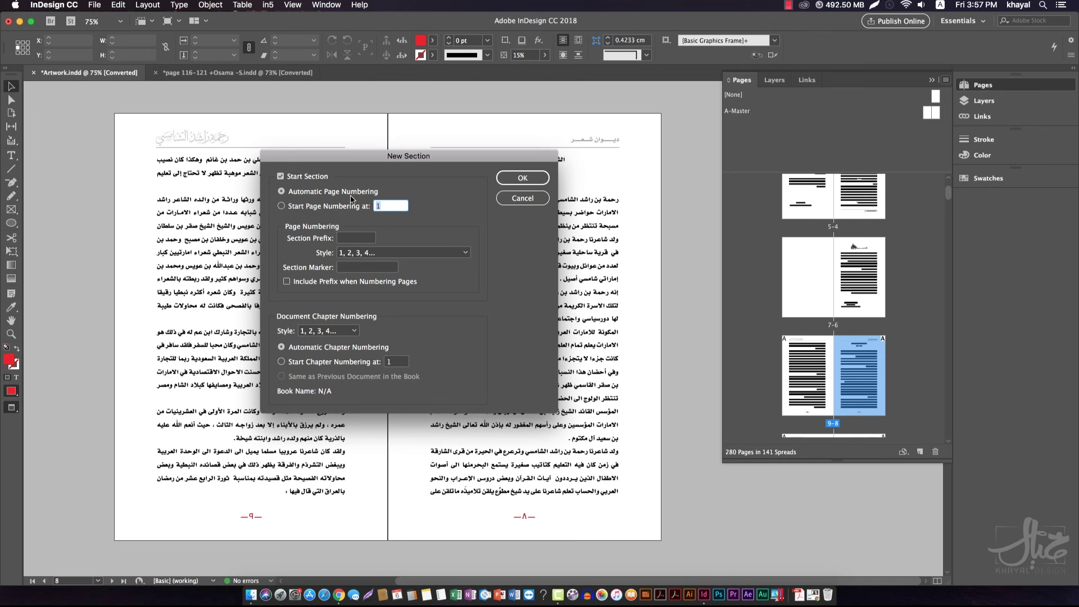
left_click(281, 206)
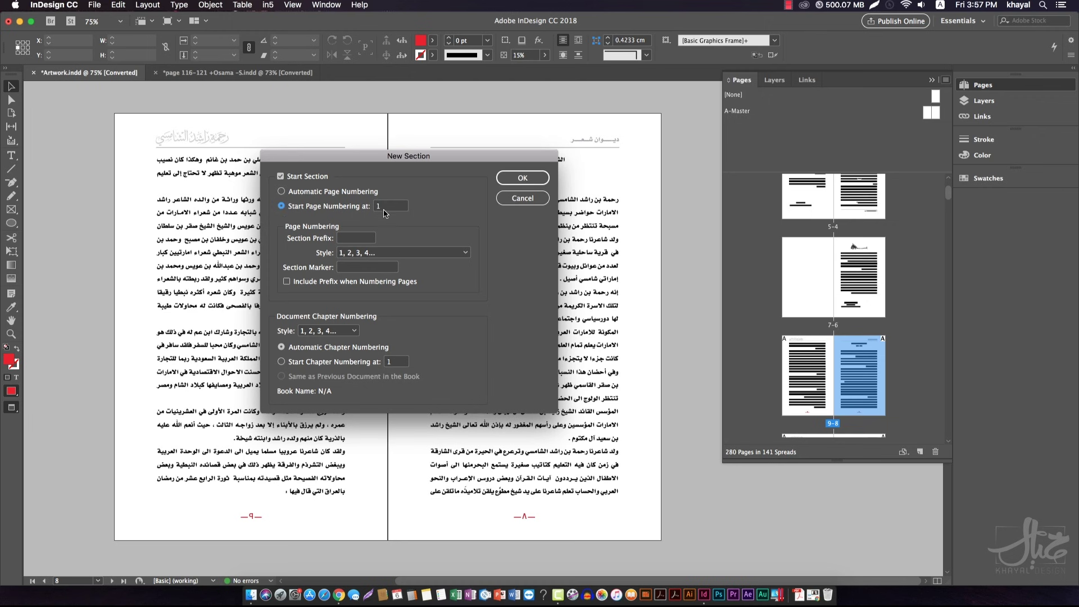
double_click(380, 206)
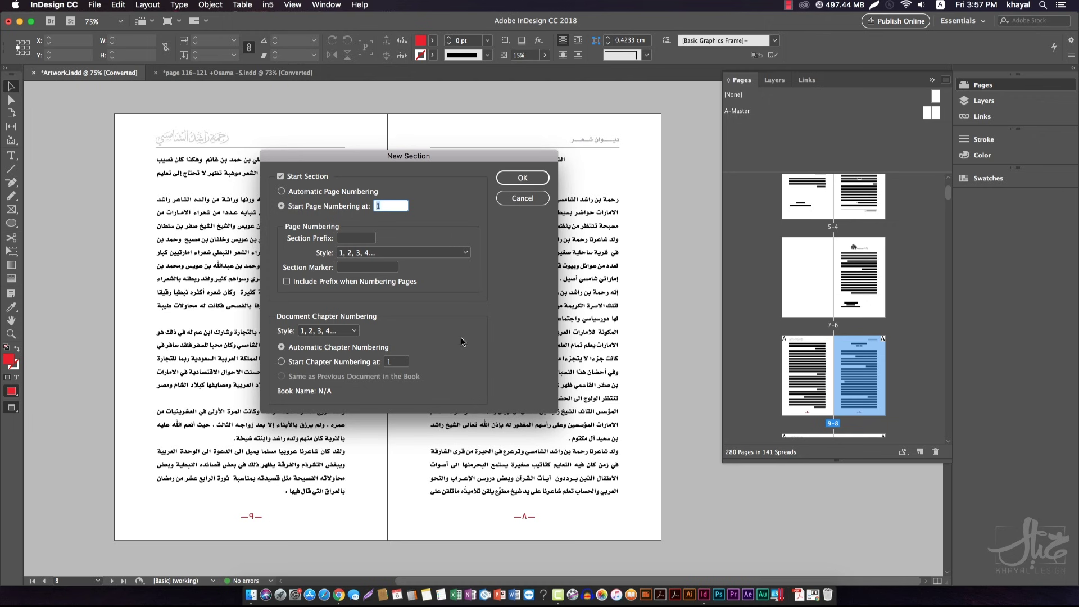
left_click(382, 254)
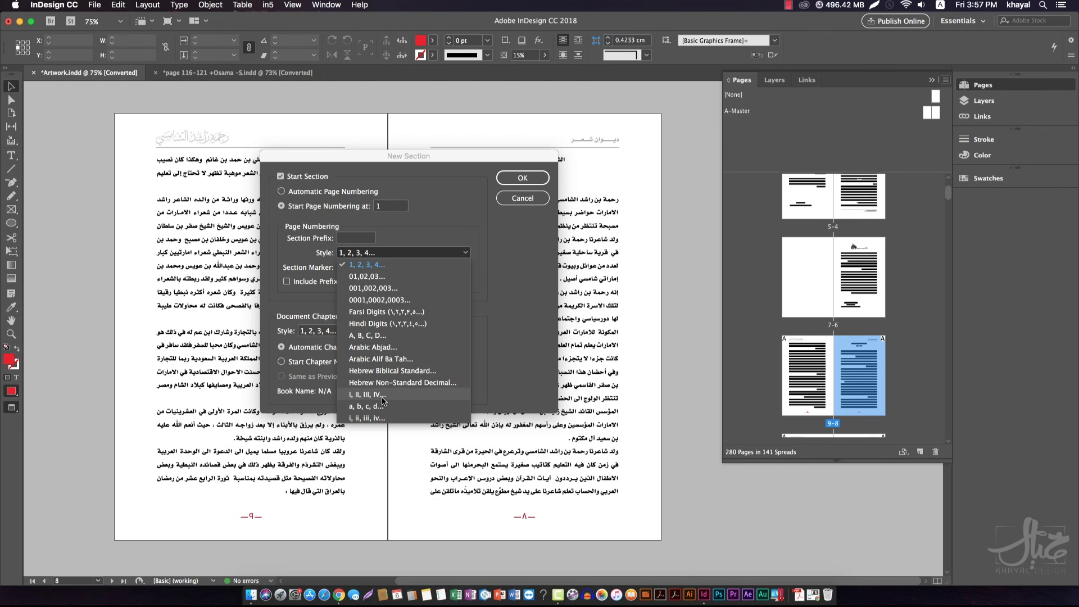
left_click(423, 238)
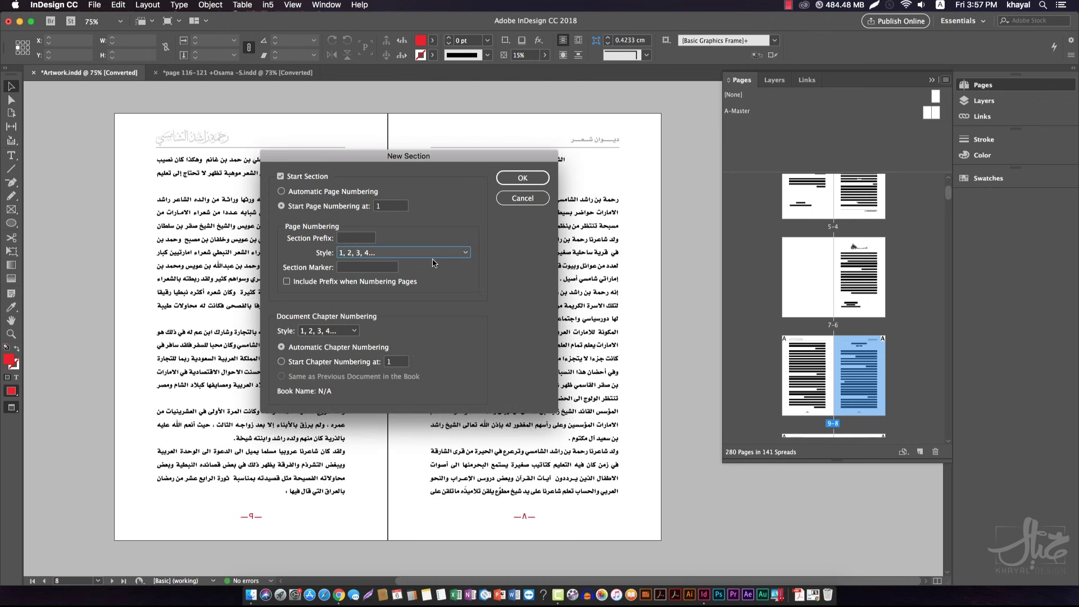
left_click(523, 178)
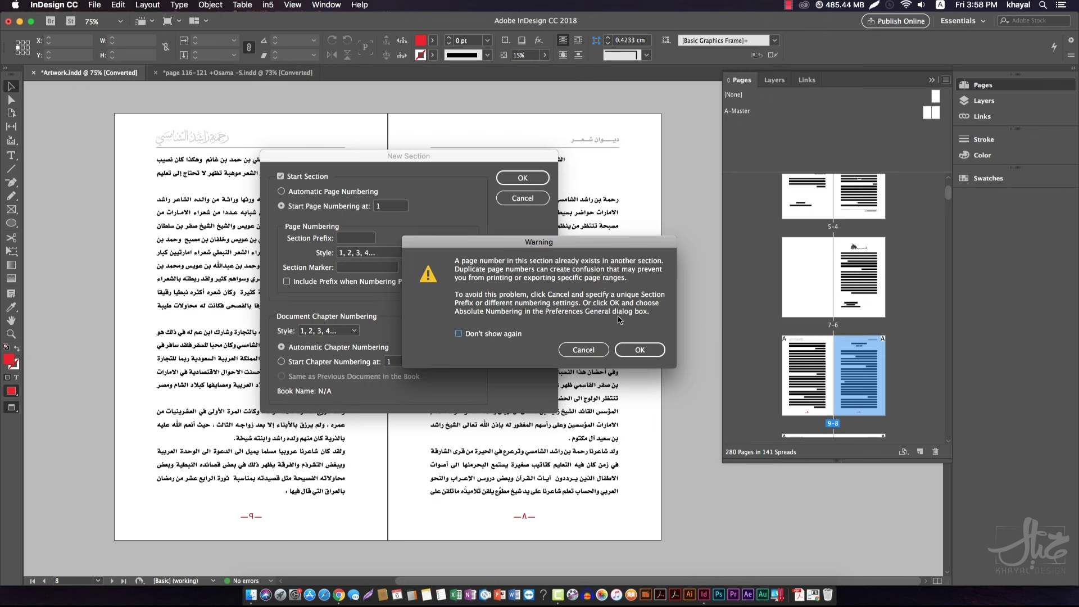
left_click(646, 347)
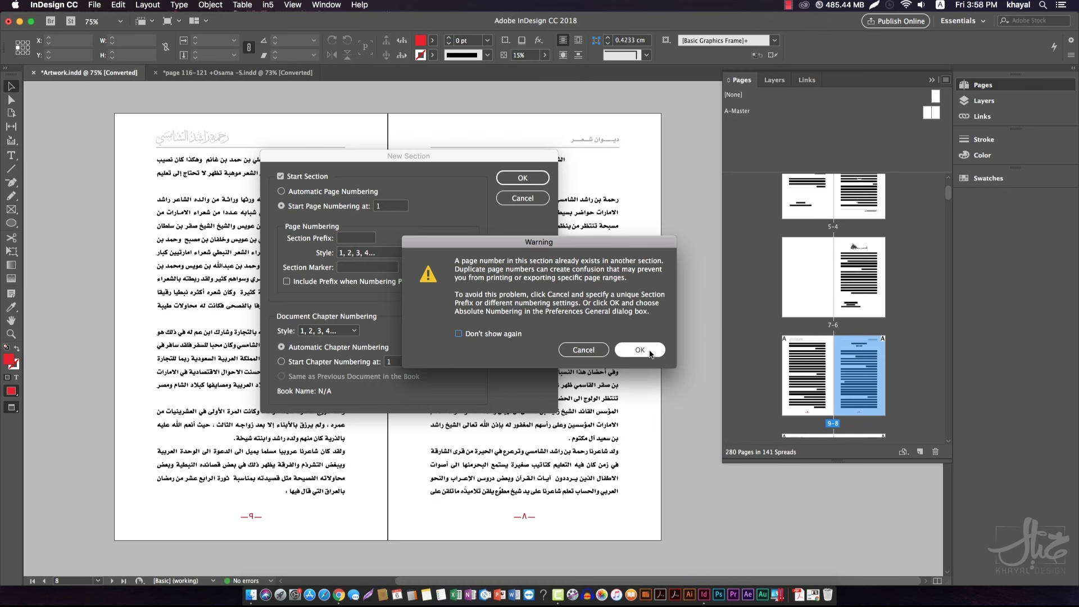
left_click(536, 180)
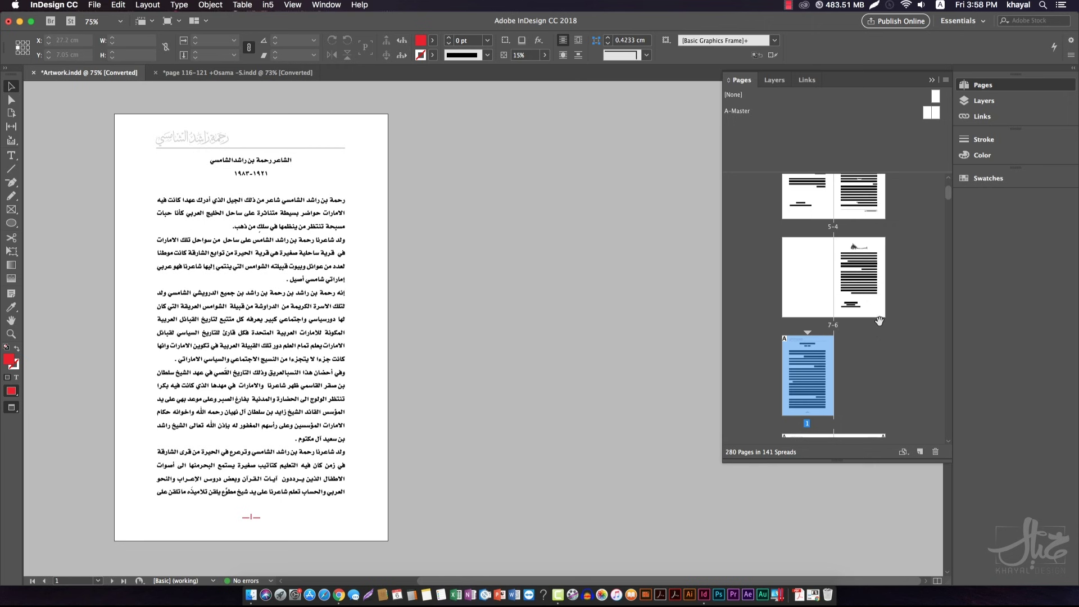
Check the page numbers on the new section's first page and following spread, and undo the section start
double_click(807, 373)
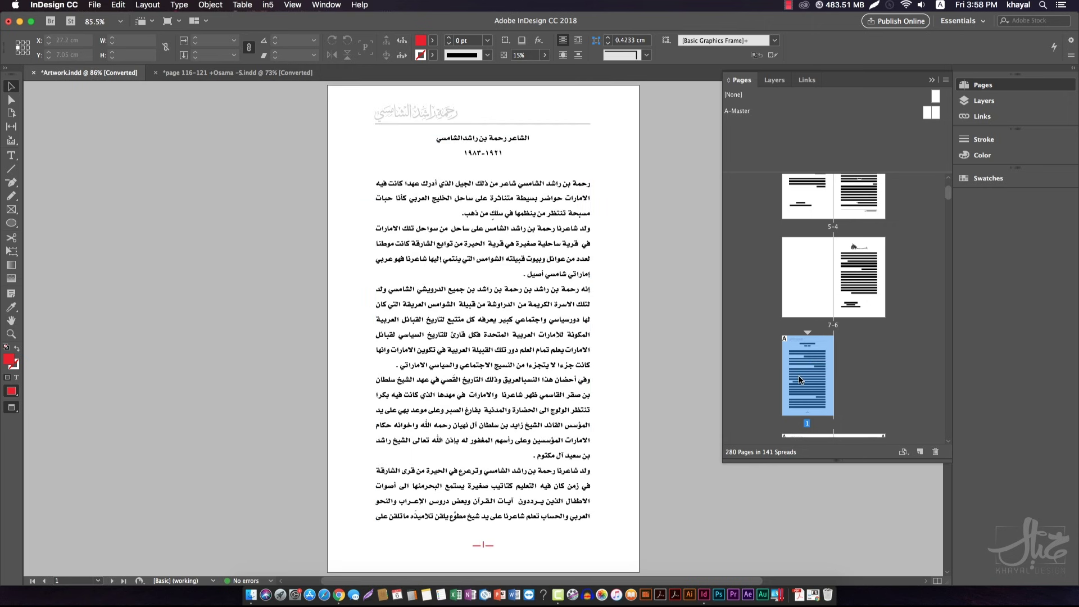
left_click_drag(570, 358, 469, 272)
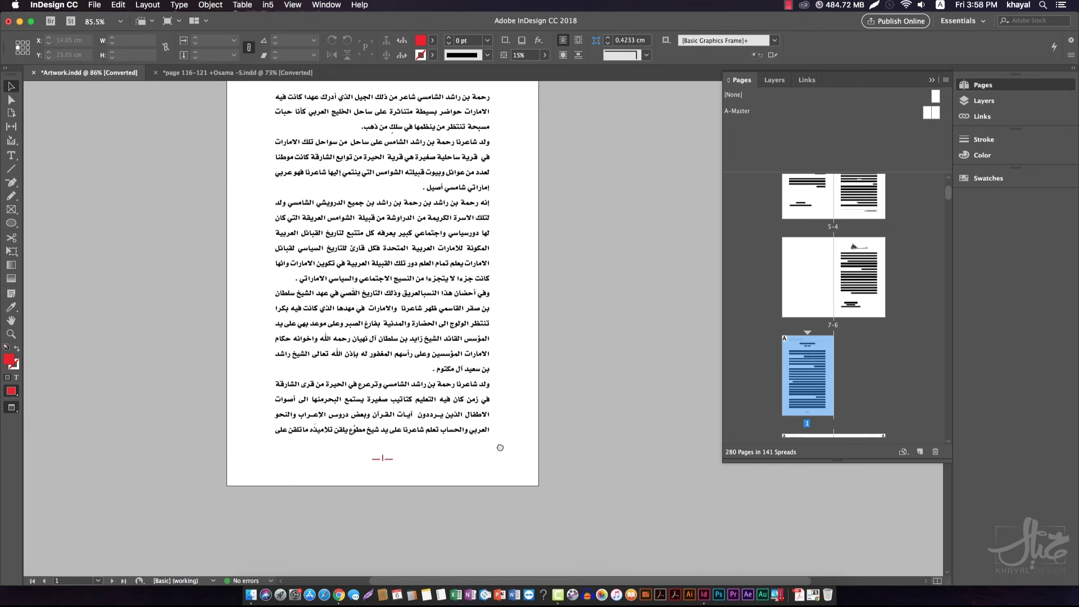
left_click_drag(500, 446, 467, 344)
scroll(467, 343, "down", 9)
scroll(467, 344, "right", 4)
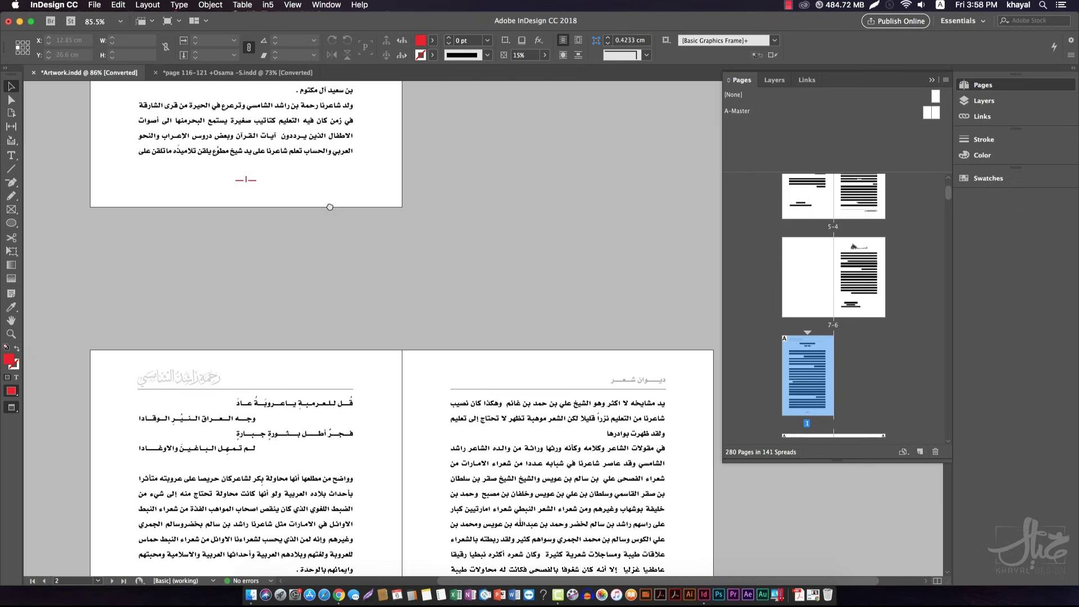
left_click_drag(345, 290, 333, 140)
left_click_drag(467, 369, 478, 254)
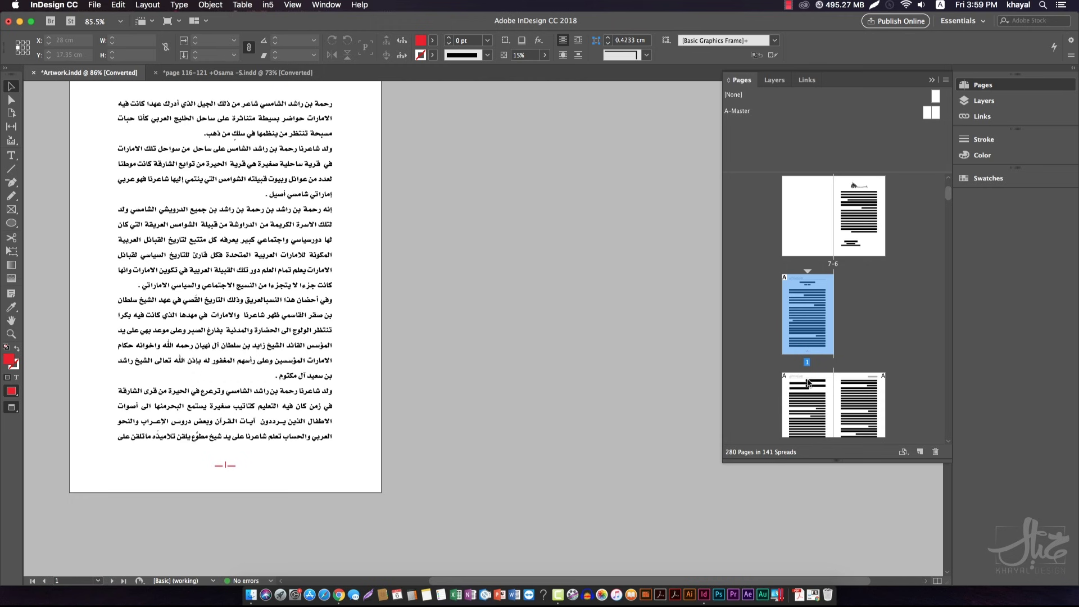
key("super+z")
left_click(902, 314)
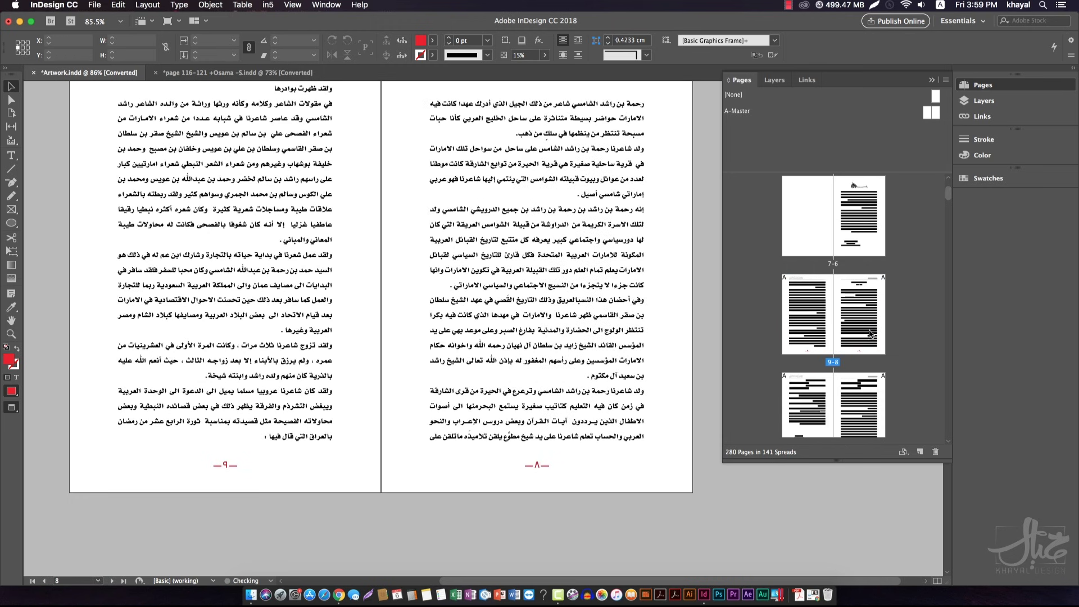
Start a new section at page 9 with page numbering starting at 1, accepting the duplicate page numbers
left_click(803, 302)
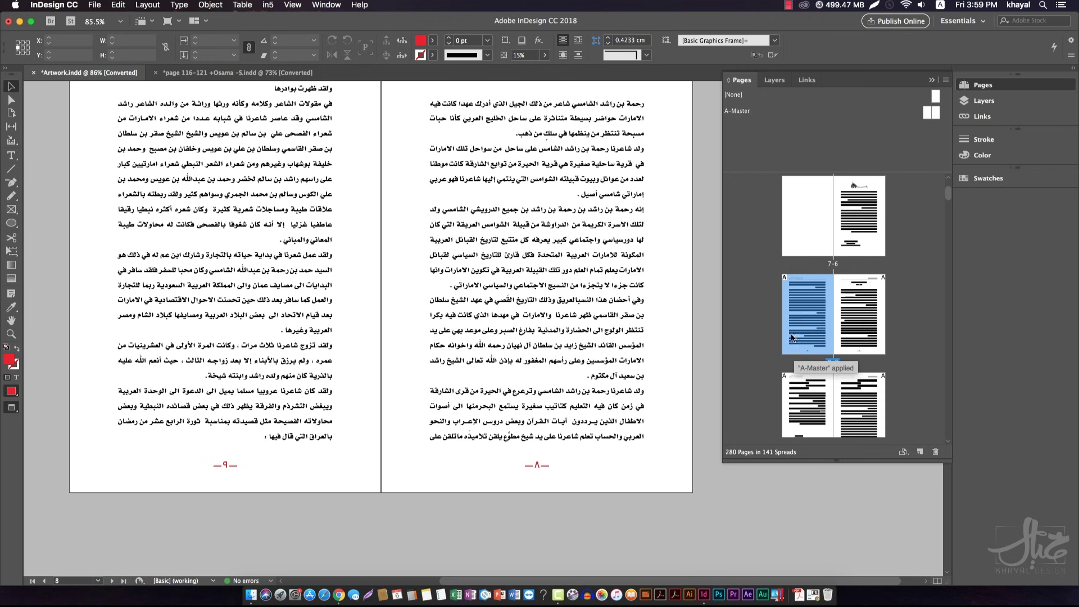
left_click(946, 81)
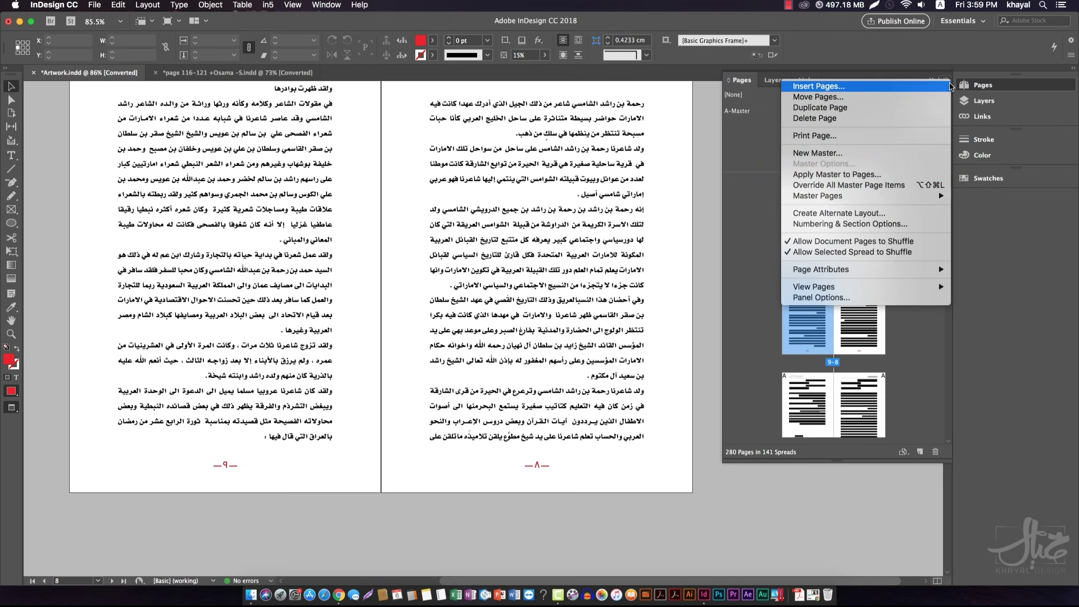
left_click(866, 224)
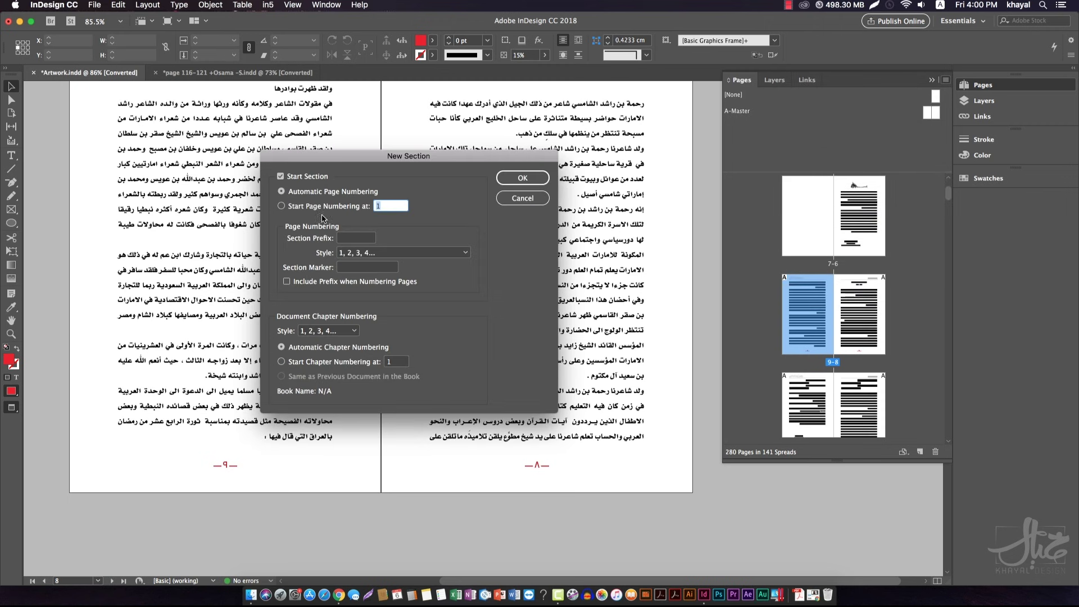
left_click(527, 178)
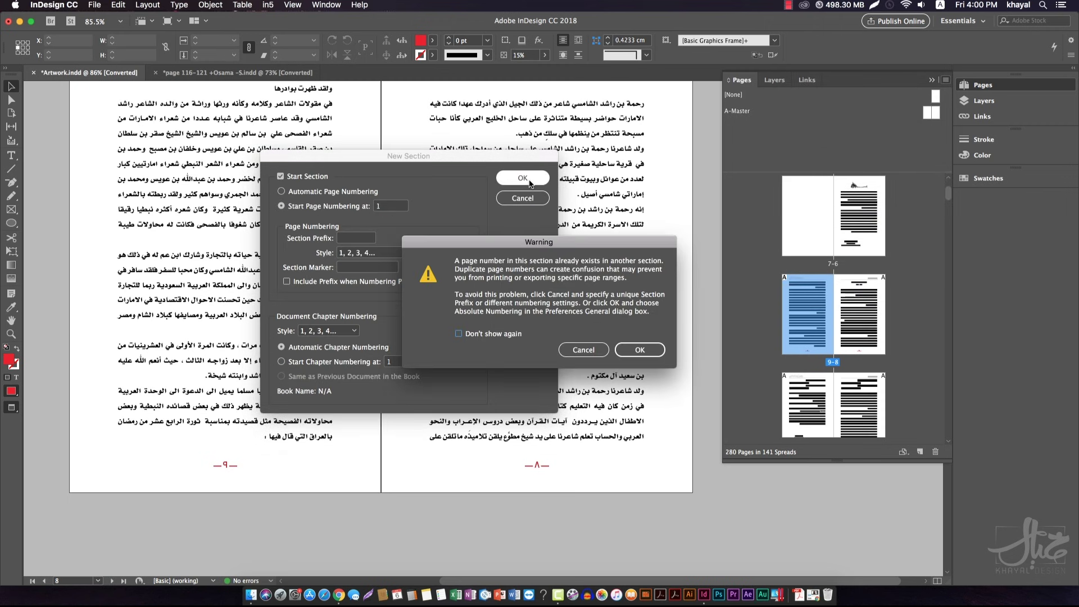
left_click(648, 350)
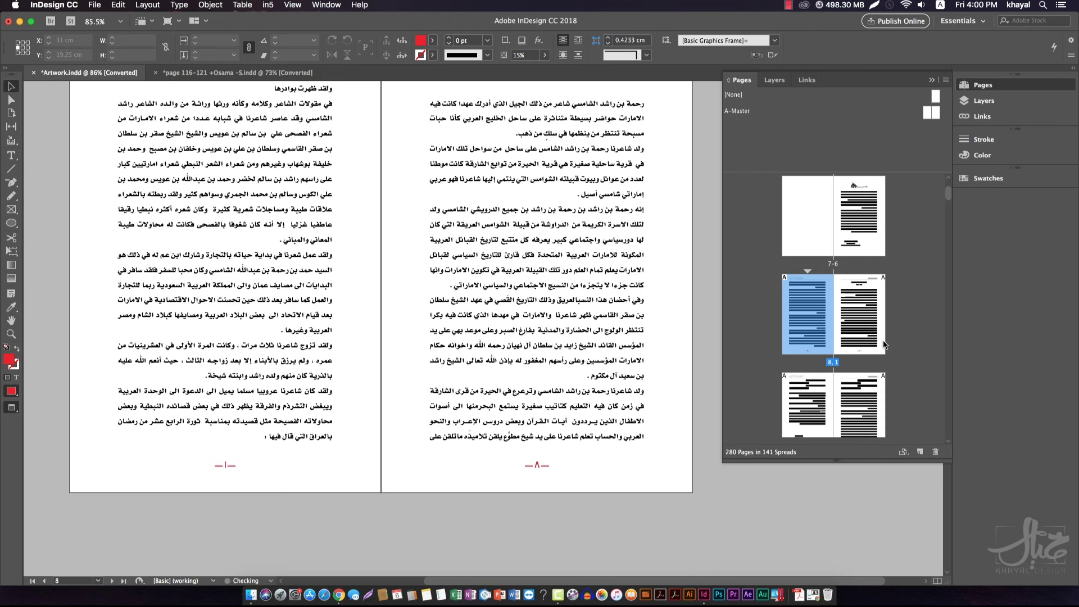
left_click(748, 333)
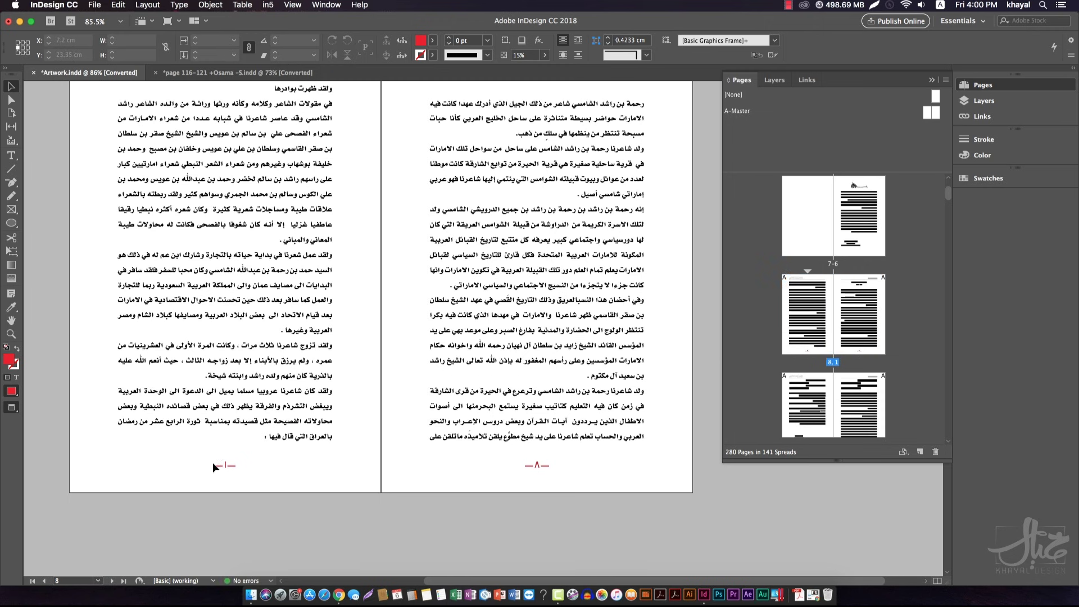
Check the page numbers from the new section's first page through the following spread, and return to front matter pages 6–7
mouse_move(251, 476)
left_mouse_down()
mouse_move(187, 292)
mouse_move(226, 210)
left_mouse_up()
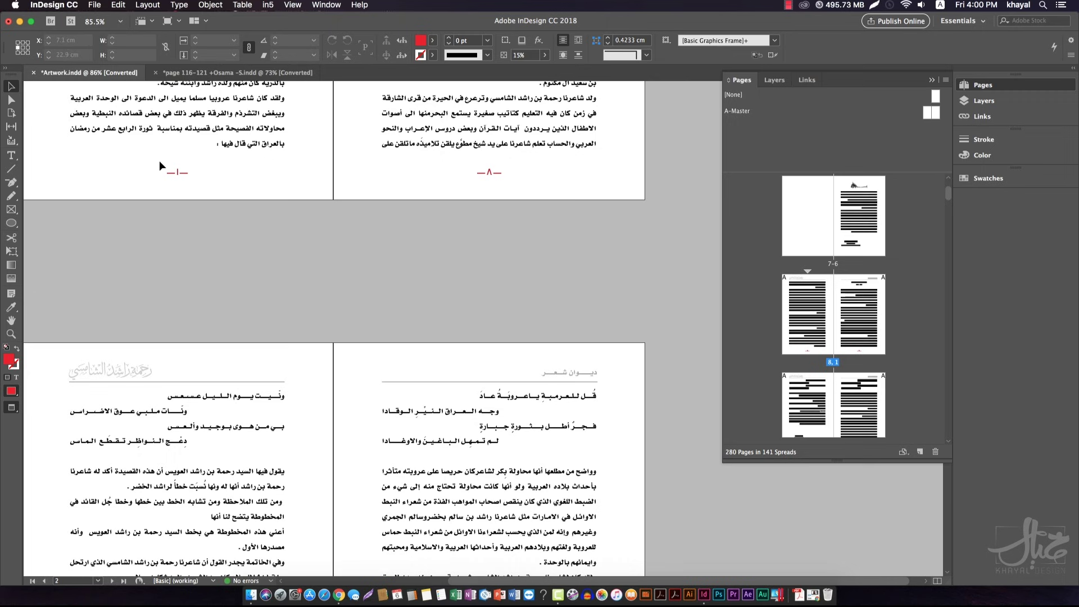
scroll(225, 242, "down", 10)
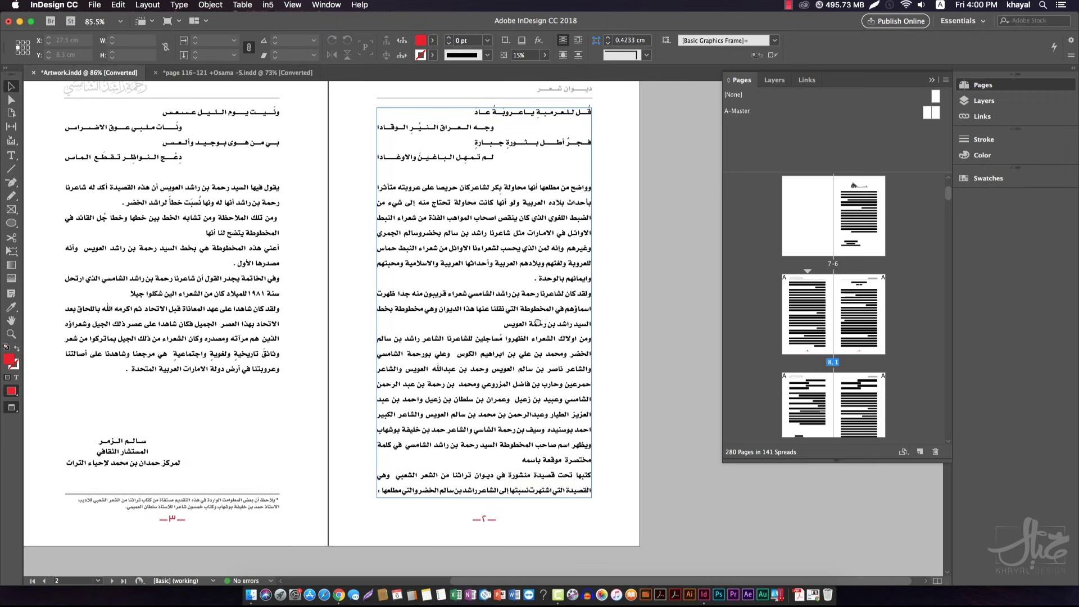
scroll(538, 323, "down", 15)
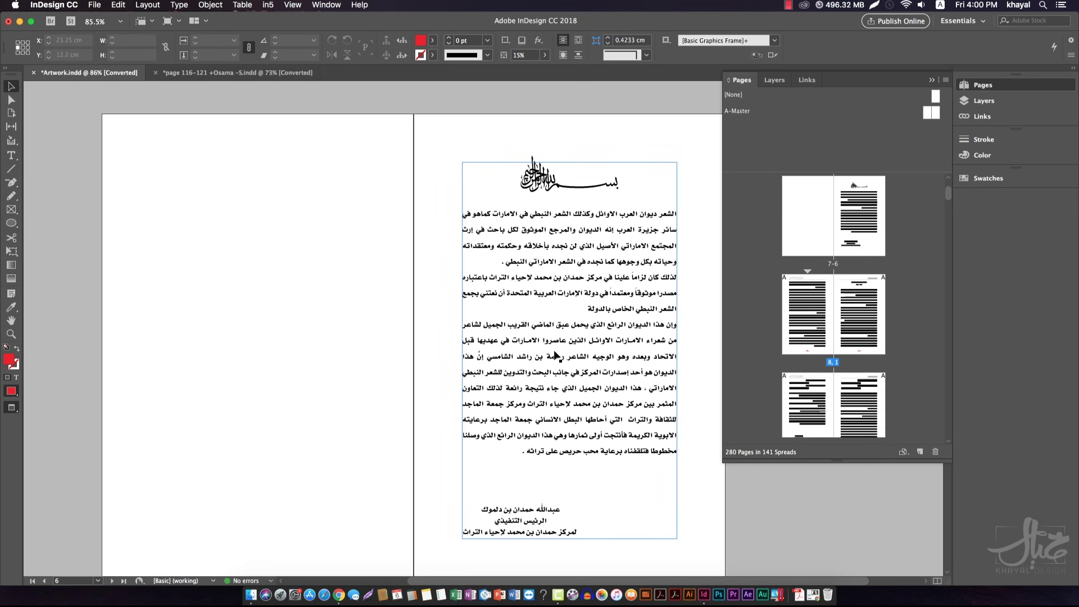
left_click_drag(478, 358, 392, 249)
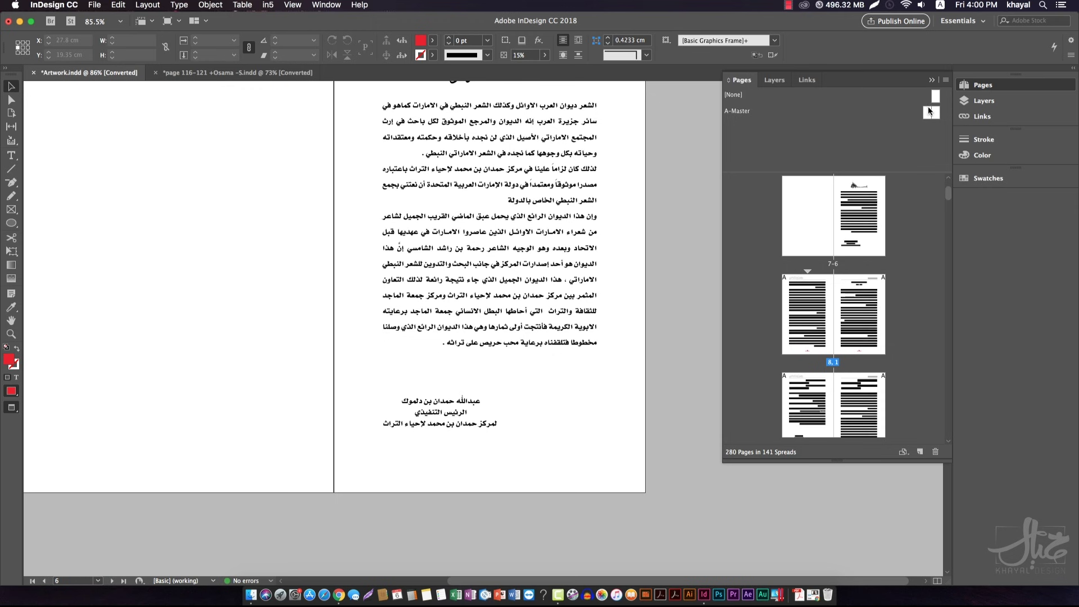
Review the page numbering styles and custom start number option for a new section without creating one
left_click(948, 81)
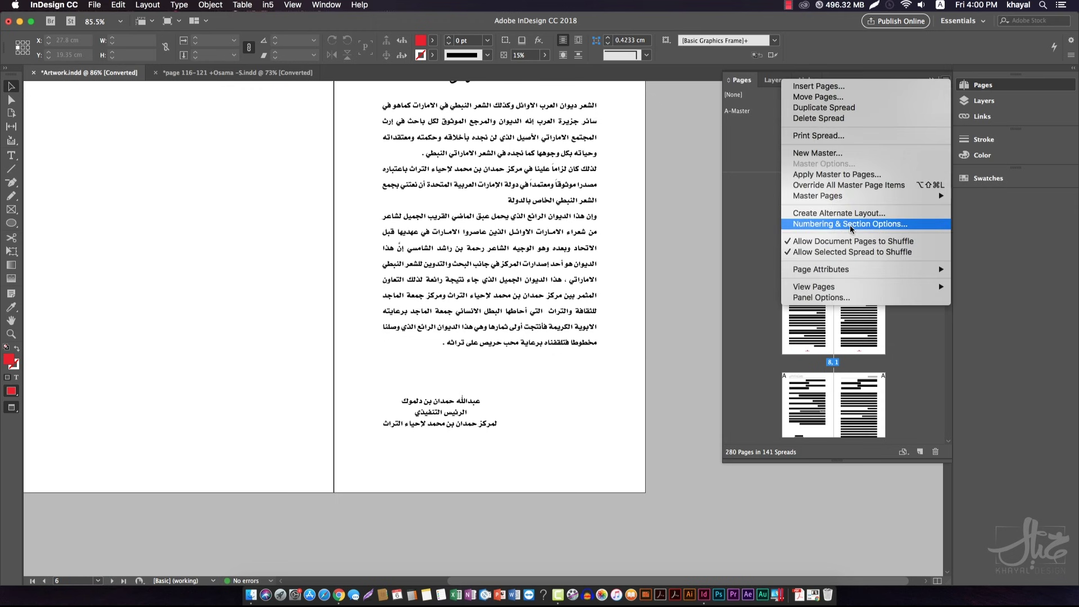
left_click(832, 224)
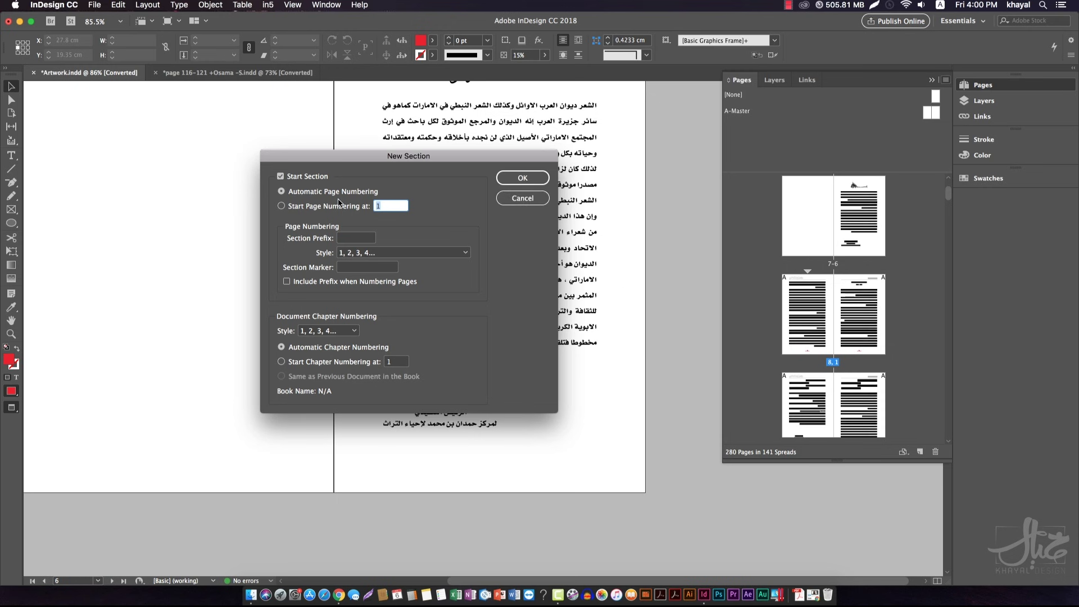
left_click(402, 256)
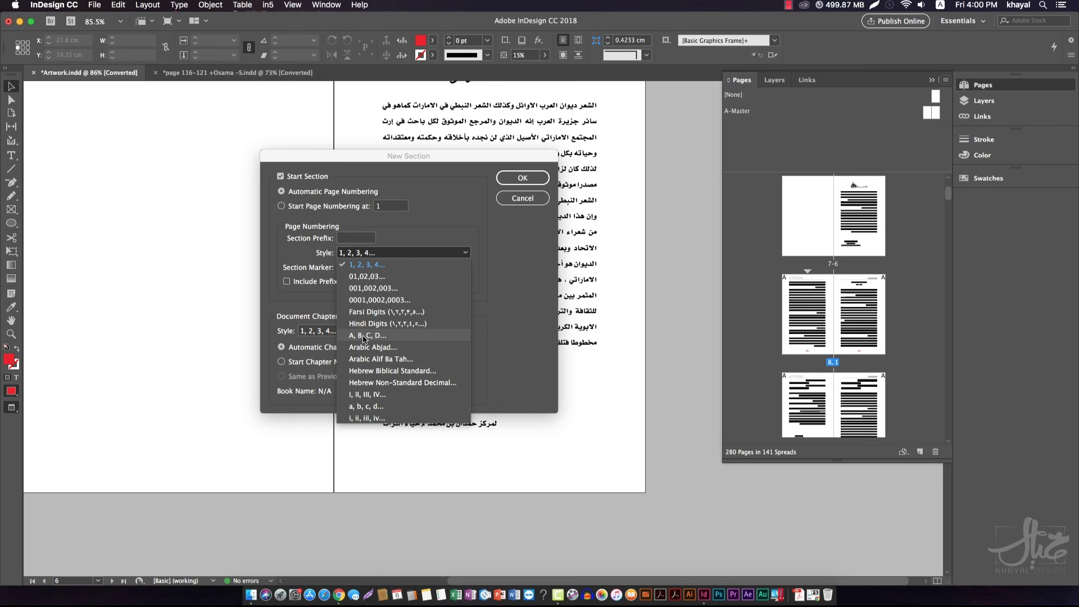
left_click(295, 161)
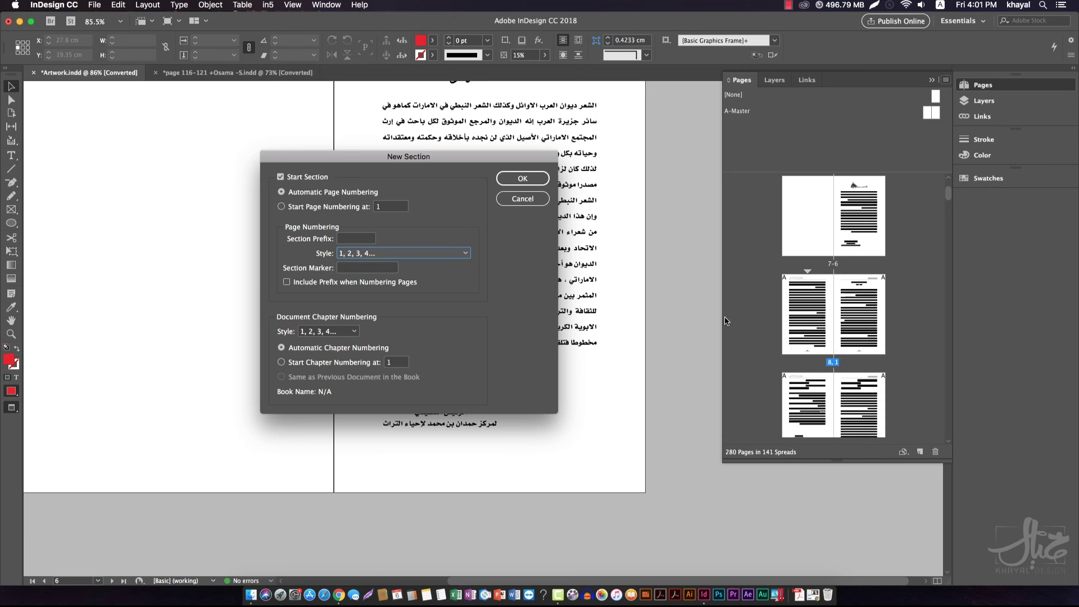
left_click(335, 206)
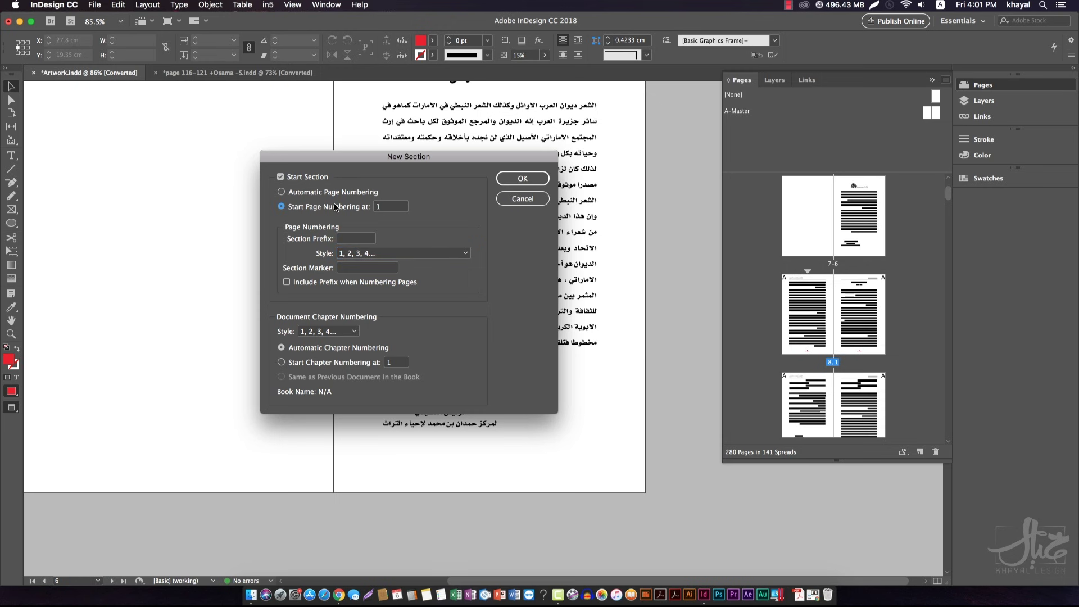
left_click(395, 207)
left_click(513, 201)
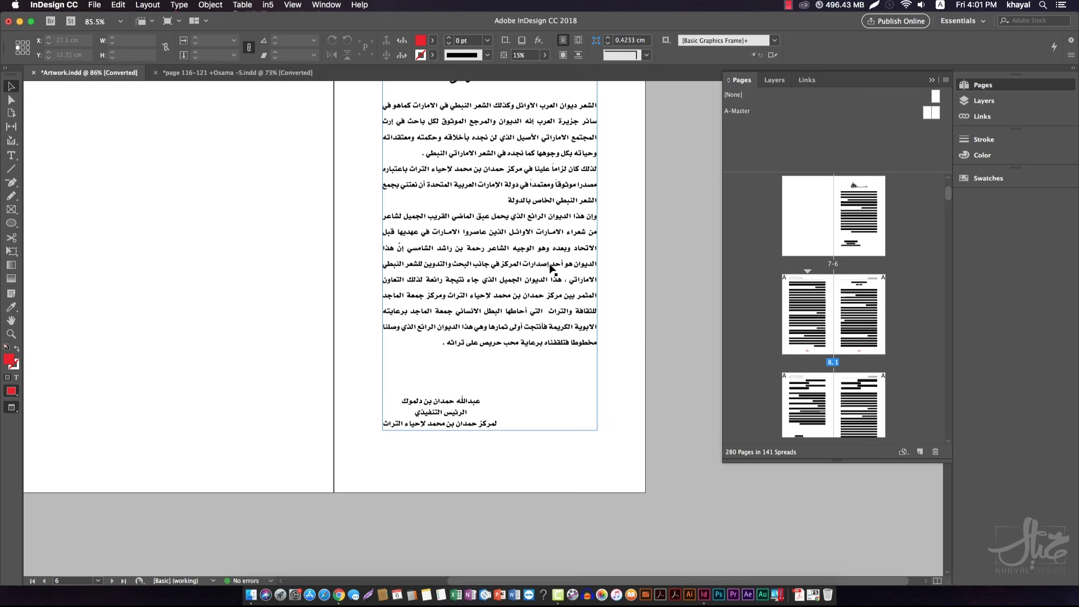
Switch to the magazine document for pages 116–121 and bring up its spread of pages 2 and 3
left_click(636, 275)
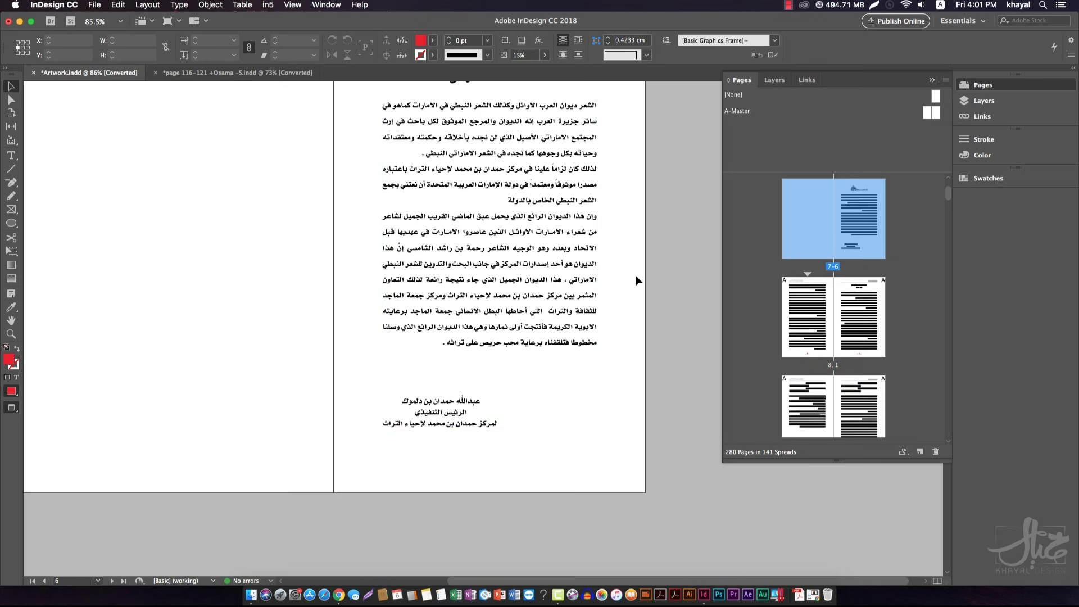
left_click(212, 75)
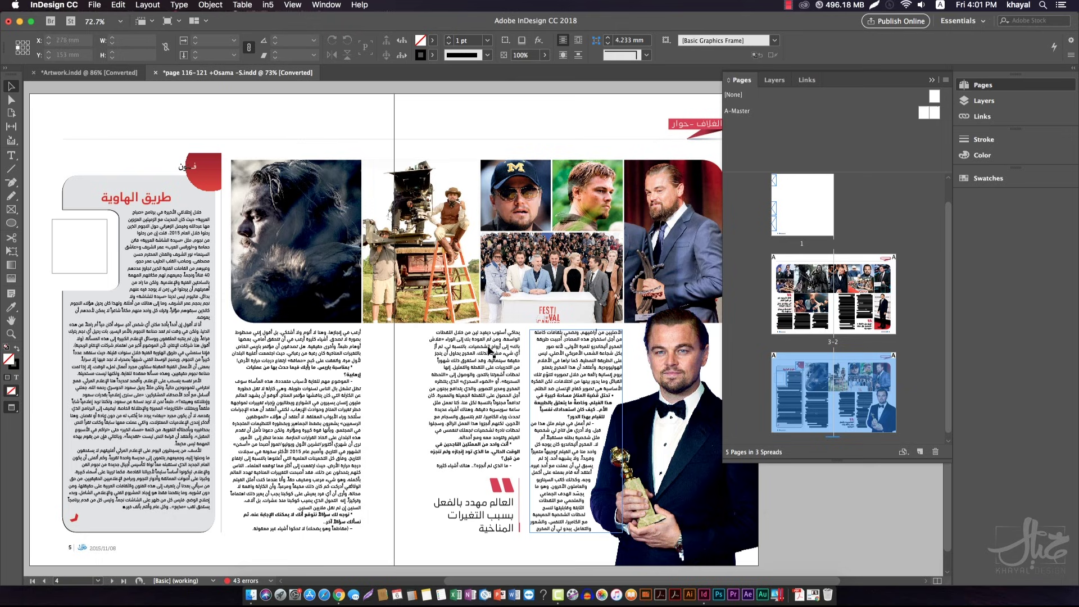
left_click_drag(455, 353, 437, 331)
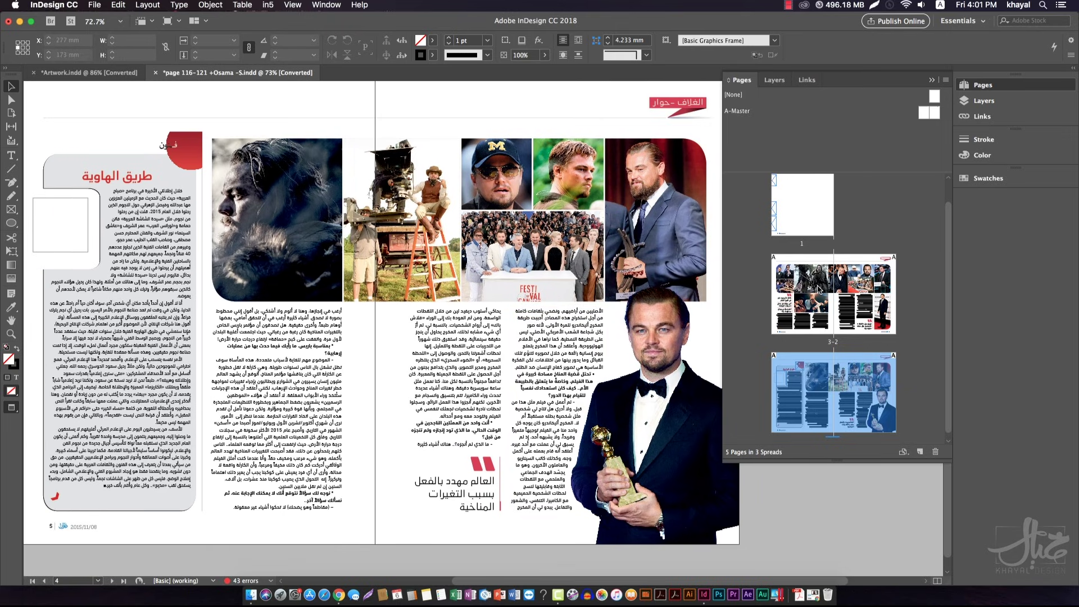
double_click(818, 289)
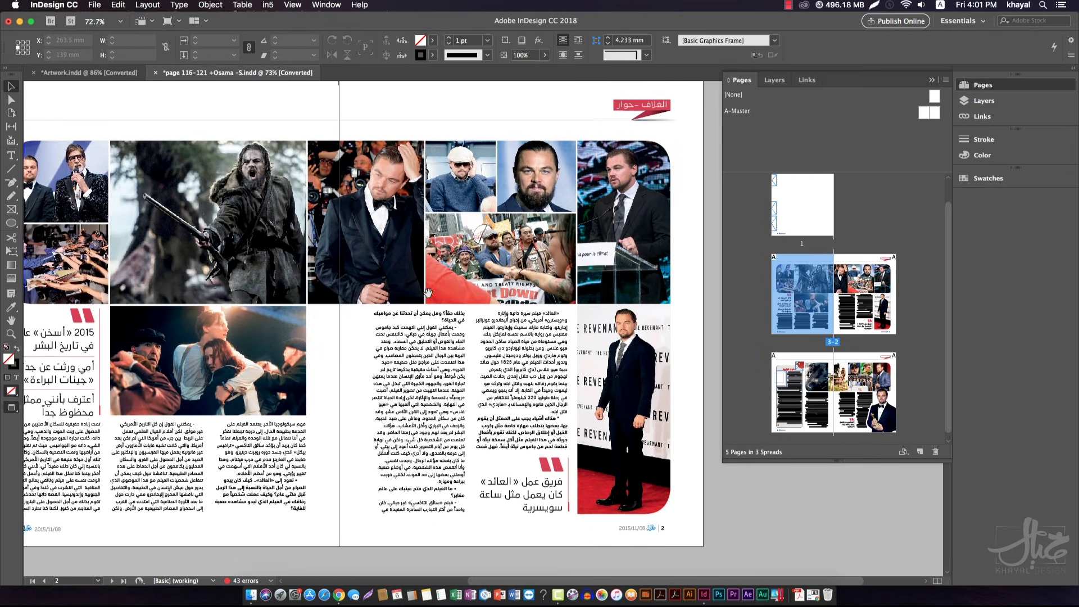
left_click(931, 81)
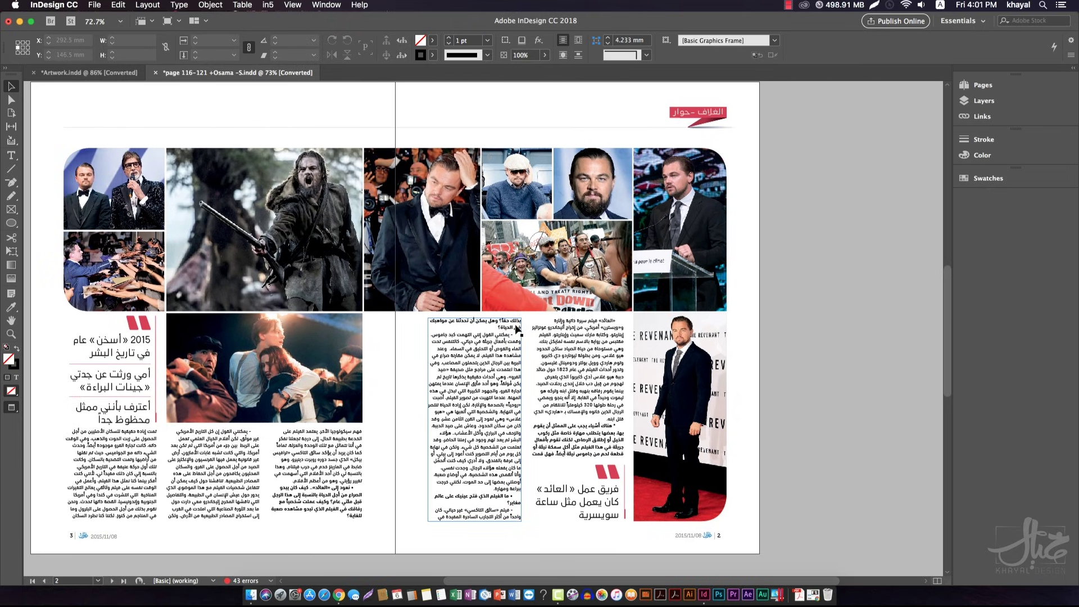
left_click_drag(641, 337, 547, 348)
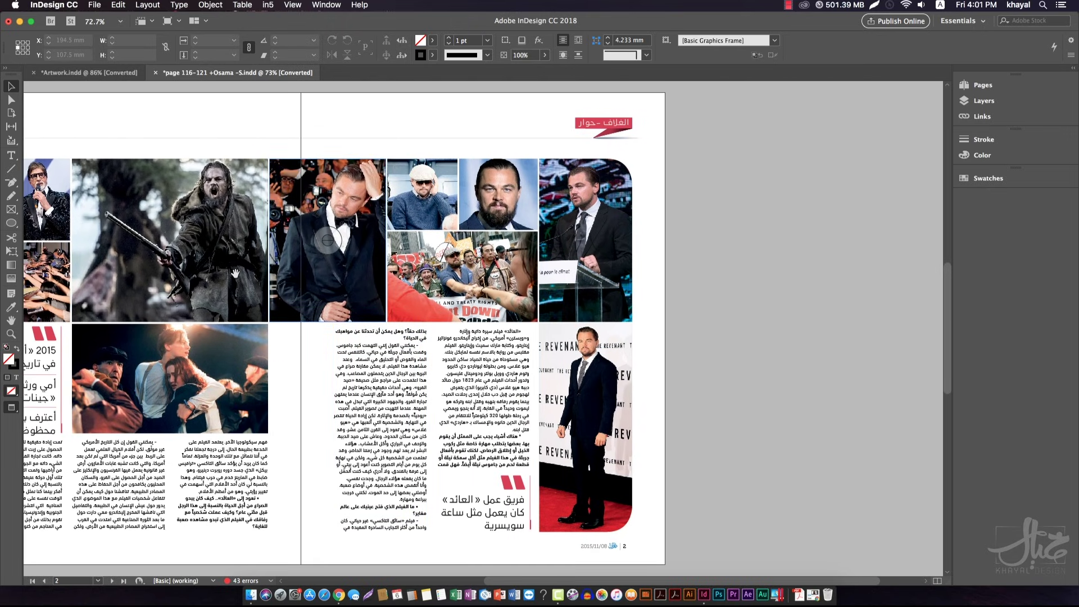
left_click_drag(232, 260, 360, 249)
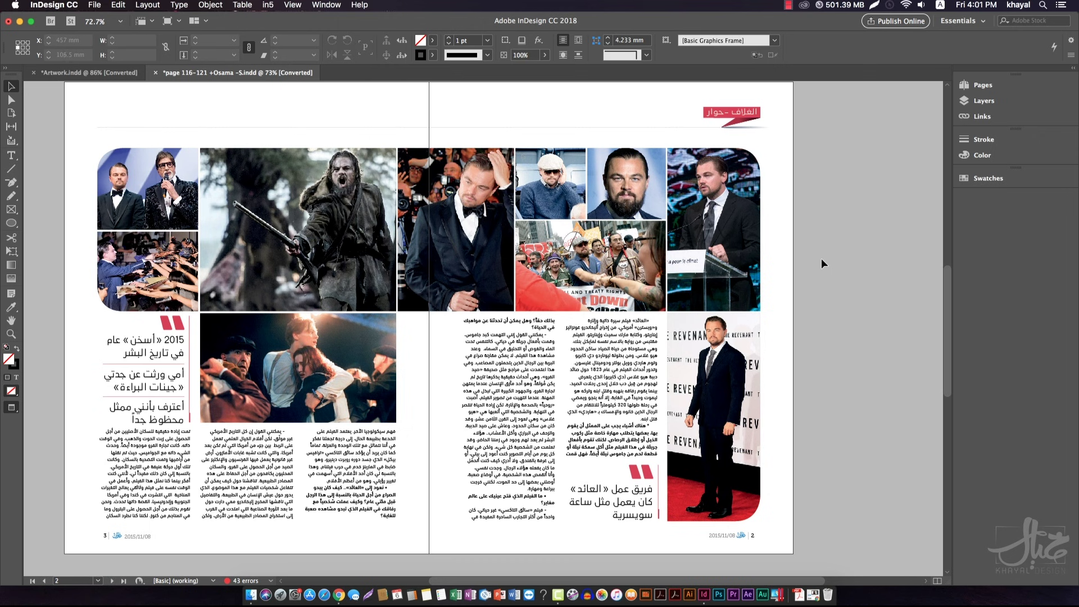
View the photos on pages 2–3 at 200% zoom, and return to the whole-spread view with nothing selected
left_click(289, 191)
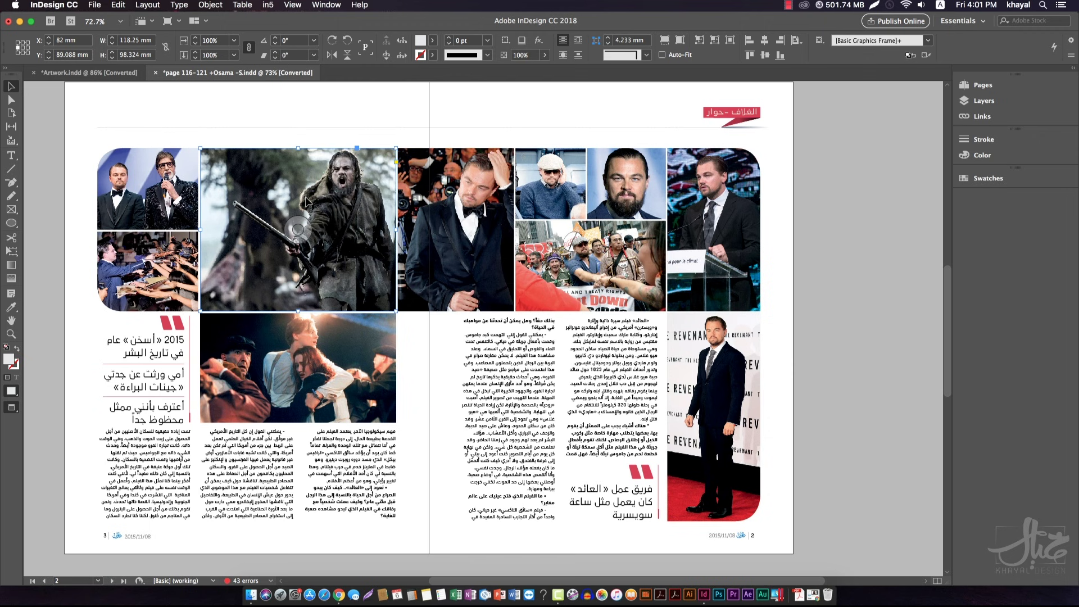
key("super+2")
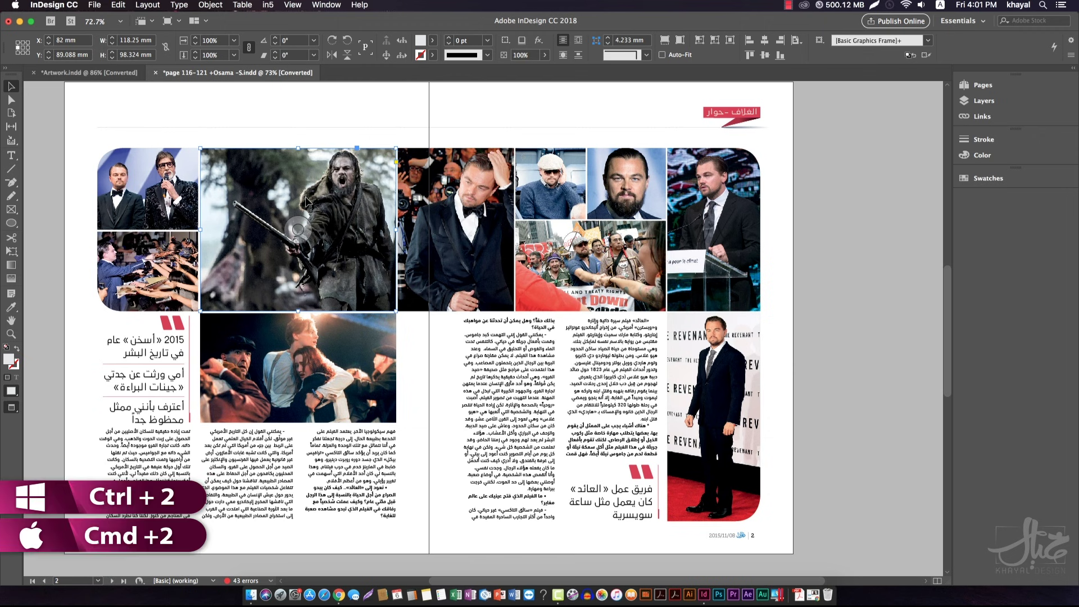
key("super+2")
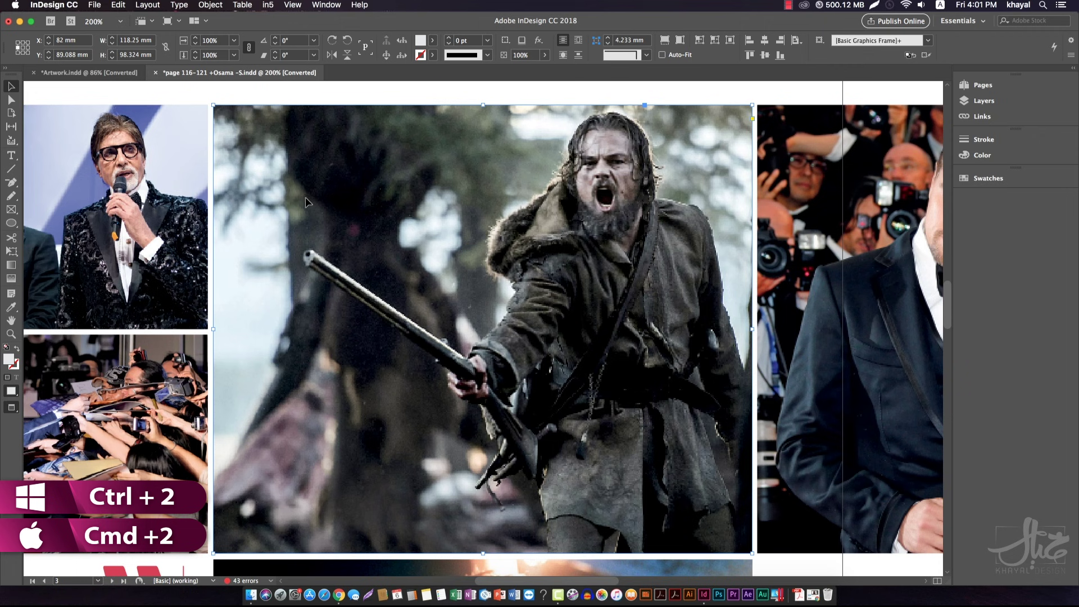
scroll(539, 238, "right", 15)
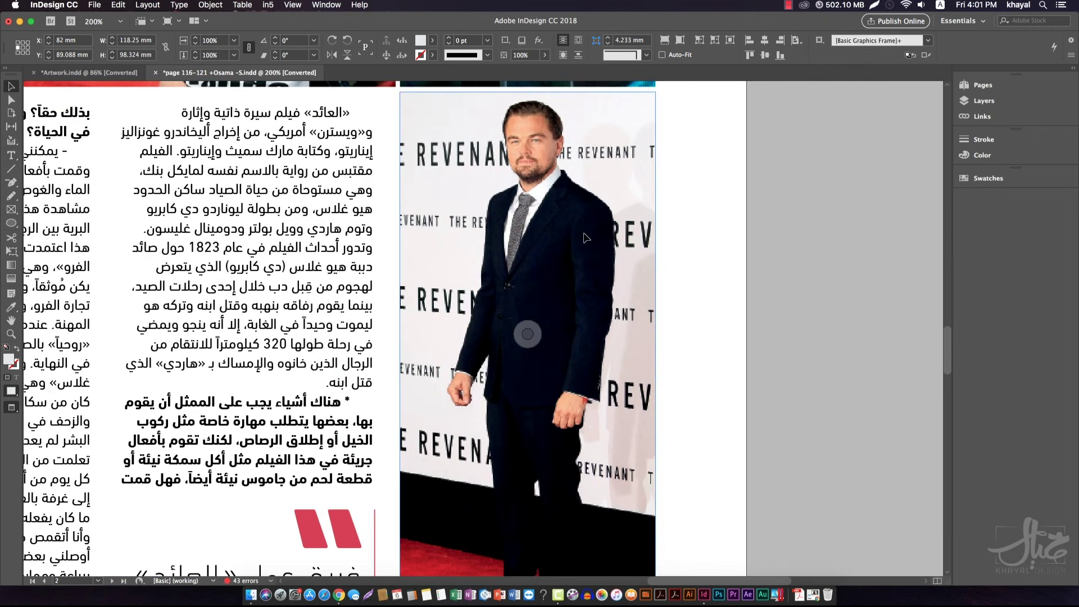
left_click(586, 239)
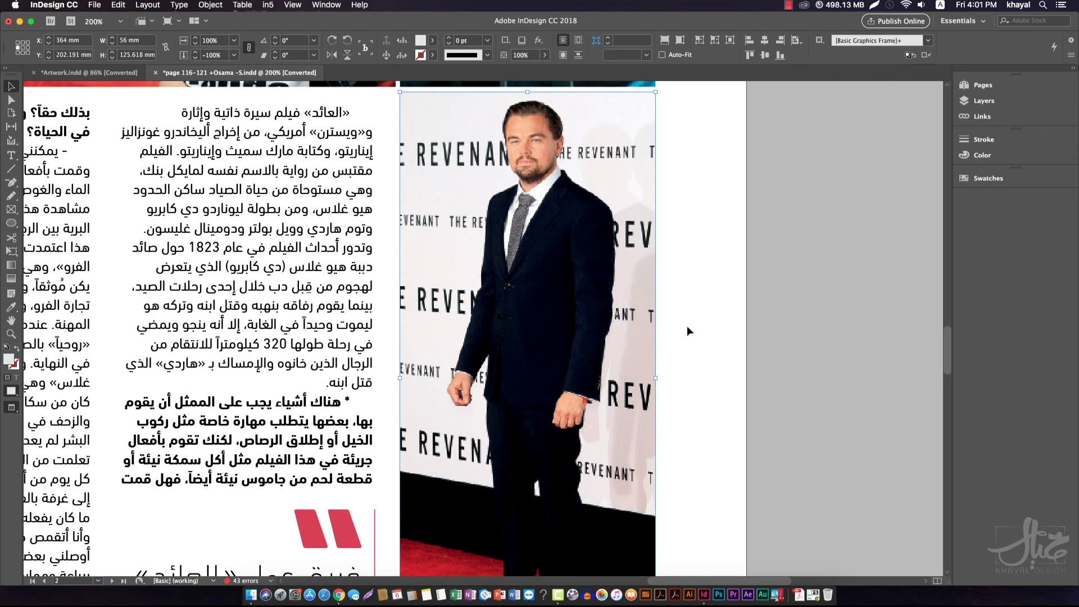
key("super+alt+0")
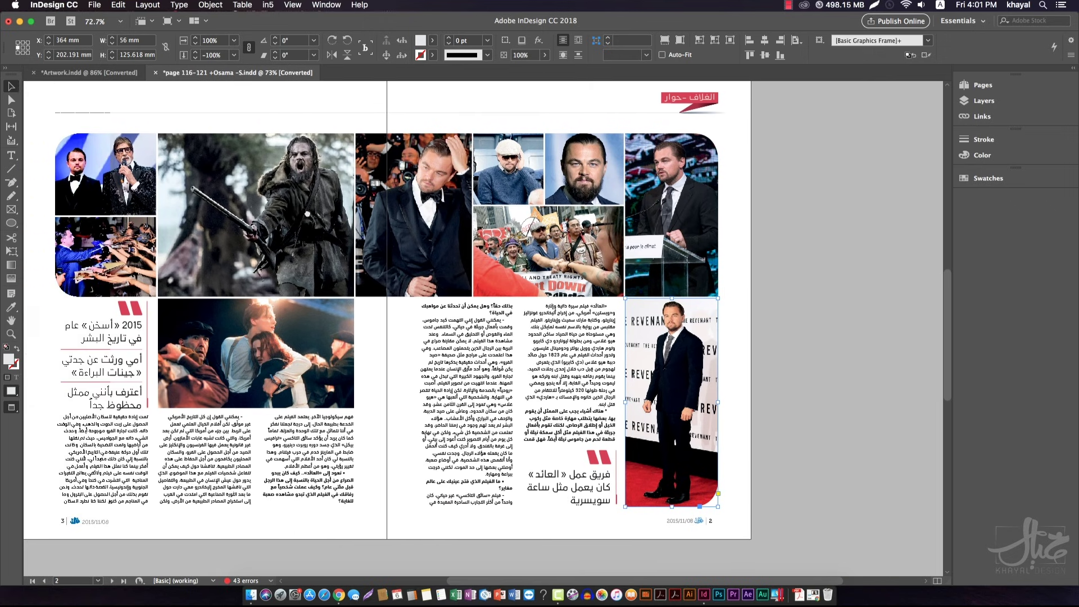
left_click_drag(307, 213, 338, 203)
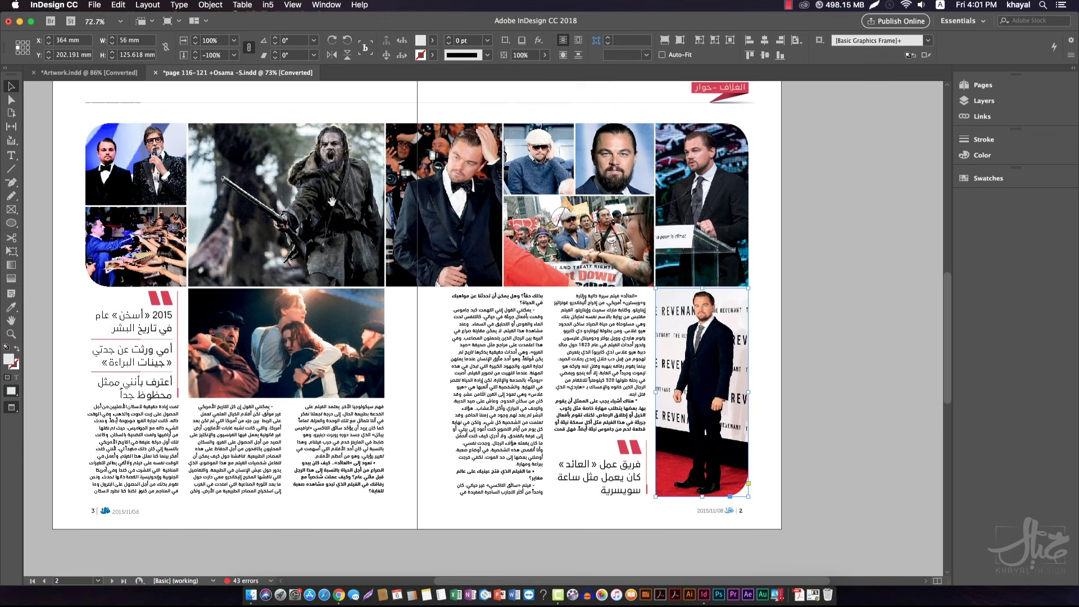
left_click(811, 354)
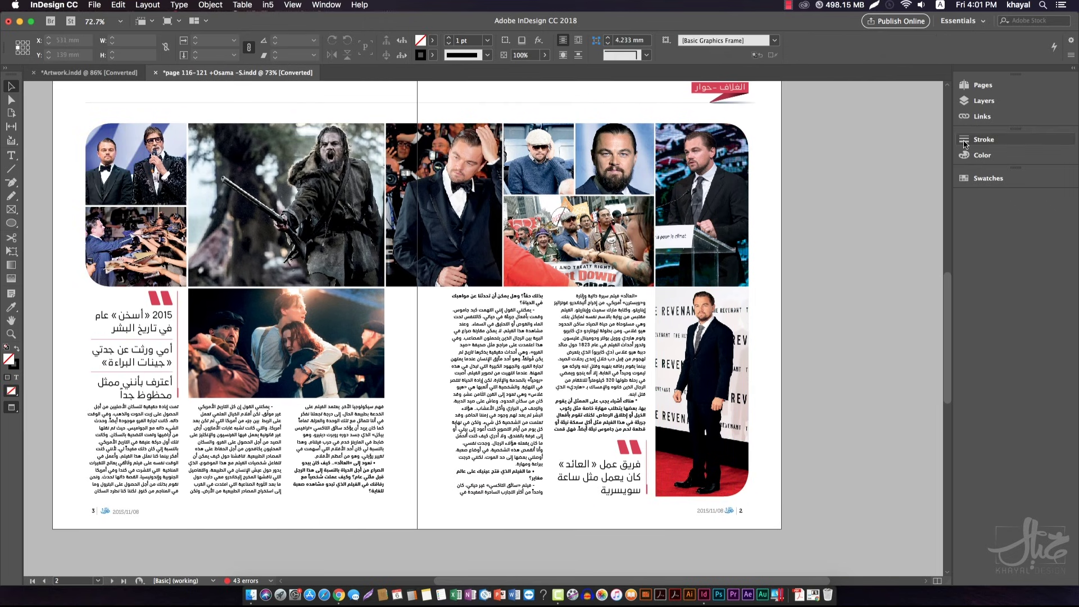
Open the magazine's A-Master spread and zoom in on the right page's footer with the date, logo and page number marker
left_click(984, 85)
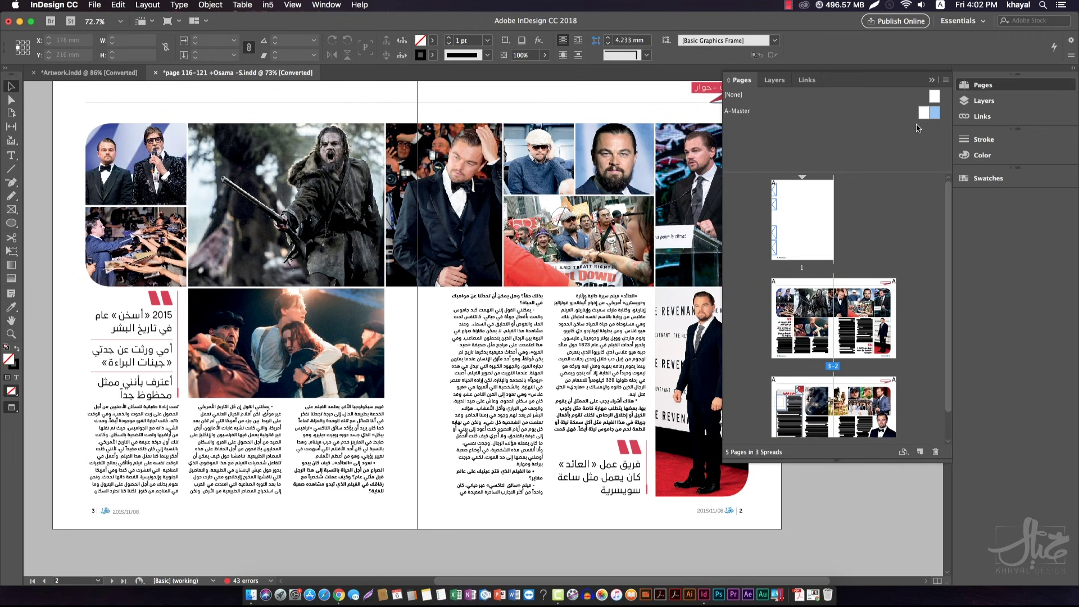
double_click(932, 118)
key("space")
left_click_drag(416, 365, 229, 342)
key("super+space")
mouse_move(302, 374)
left_mouse_down()
mouse_move(527, 450)
mouse_move(685, 521)
left_mouse_up()
key("super+space")
left_click_drag(436, 360, 761, 501)
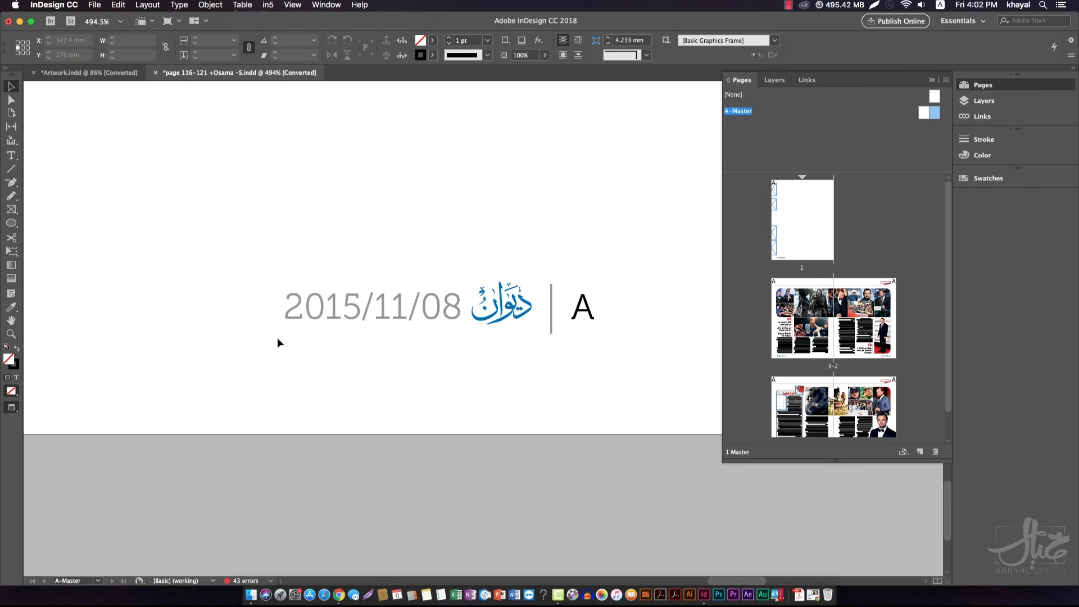
Inspect the page number marker's text frame and the blue logo in the master page footer
left_click(590, 321)
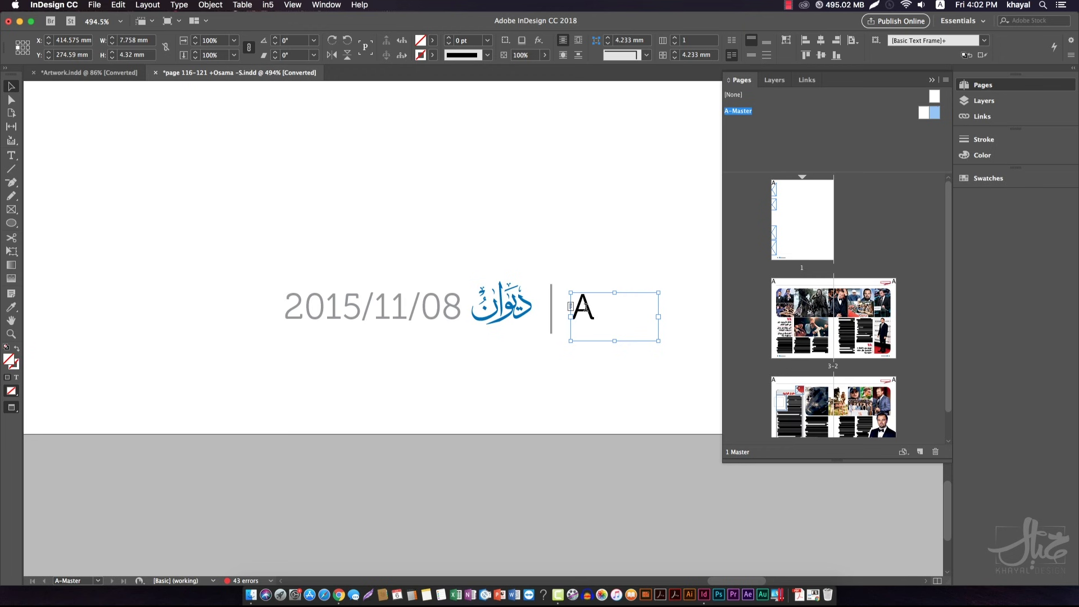
double_click(585, 308)
double_click(585, 308)
left_click(11, 87)
left_click(516, 312)
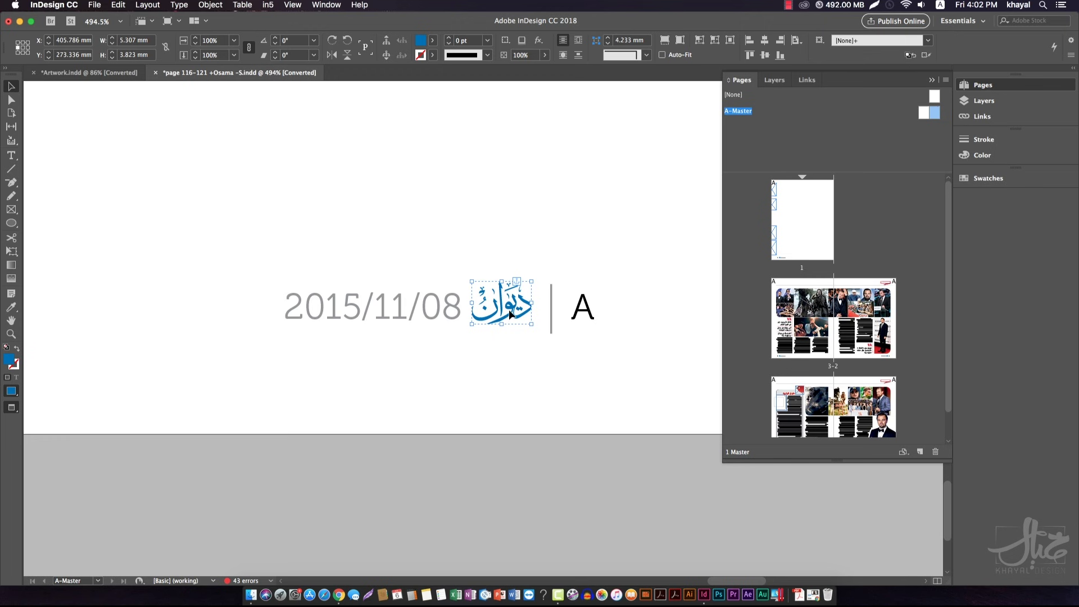
Inspect the date's text frame and its text in the right master page's footer, leaving nothing selected
left_click(521, 360)
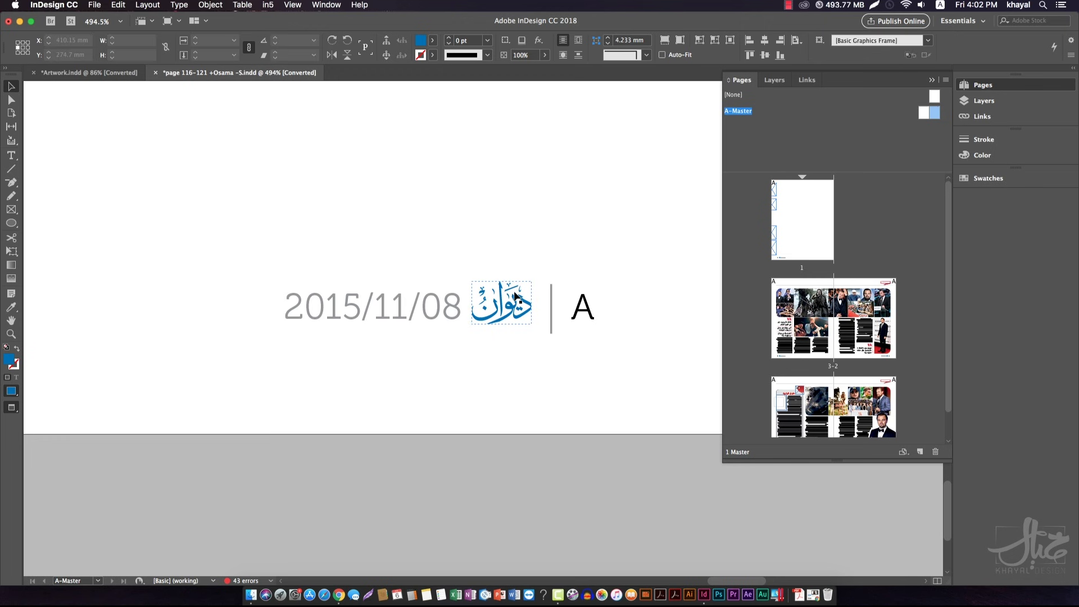
double_click(429, 314)
left_click_drag(461, 308, 293, 307)
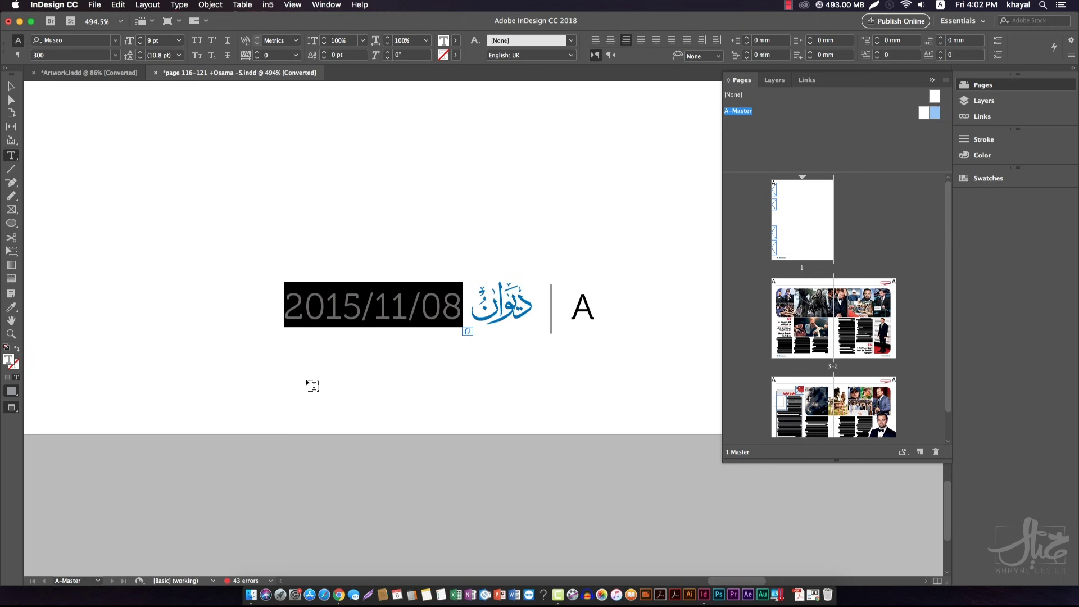
left_click(10, 86)
left_click(359, 349)
left_click(366, 332)
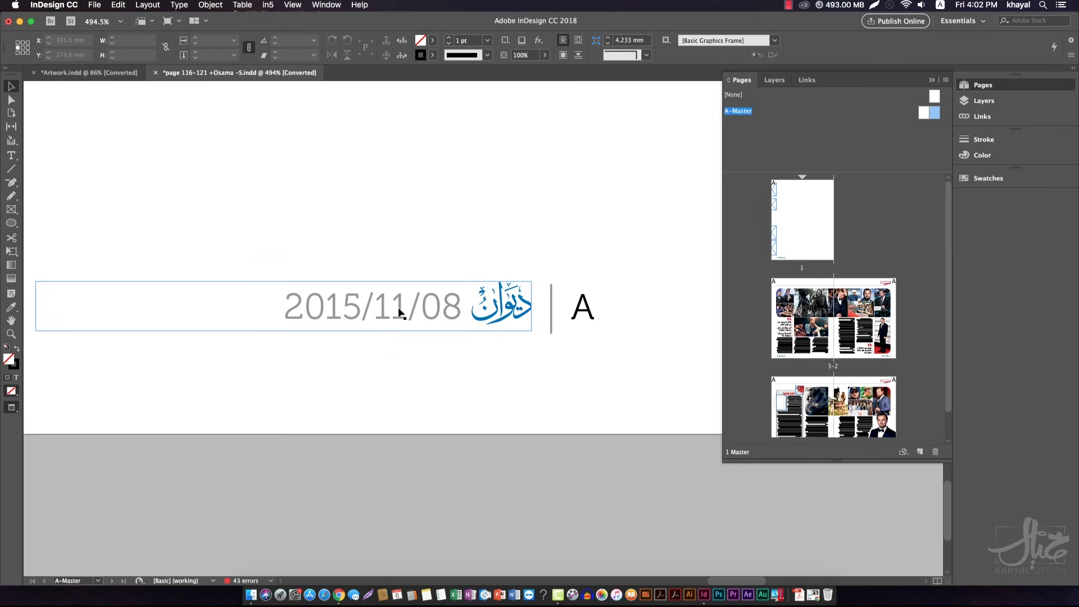
left_click(453, 226)
Examine the footers and page numbers on document pages 2 to 5, ending at page 4 where the man's photo covers the footer area
double_click(865, 324)
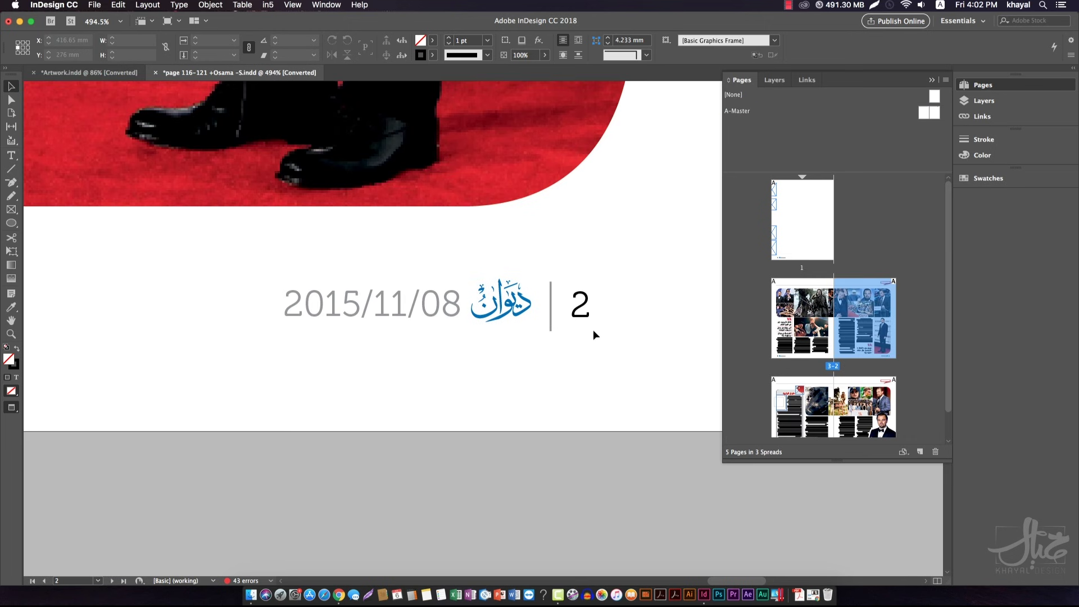
key("super+minus")
key("super+minus")
key("super+minus")
key("super+minus")
key("super+minus")
key("Tab")
left_click_drag(545, 334, 946, 362)
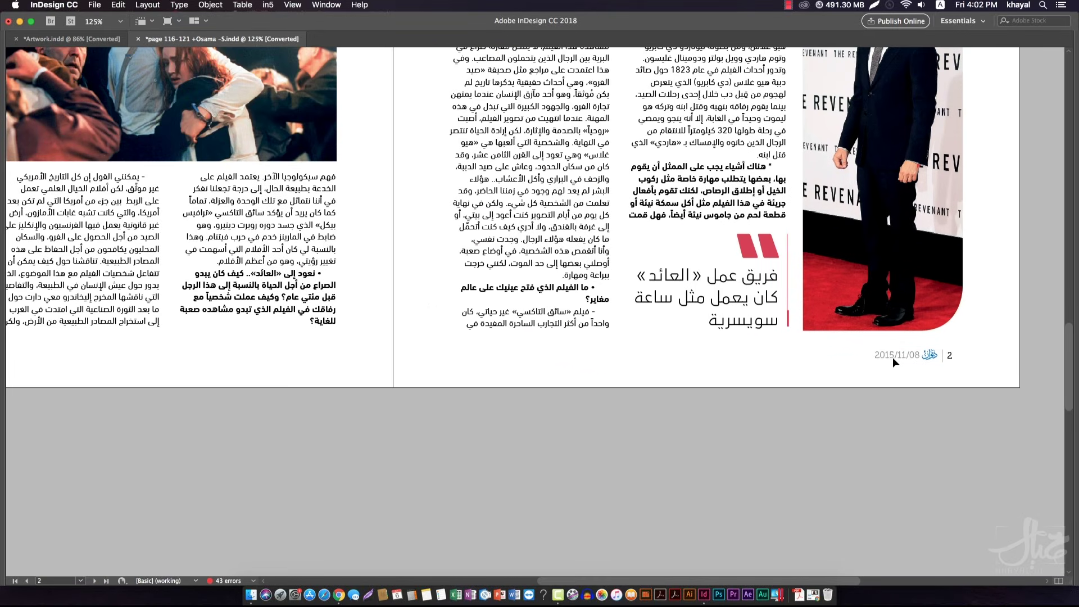
scroll(871, 355, "left", 5)
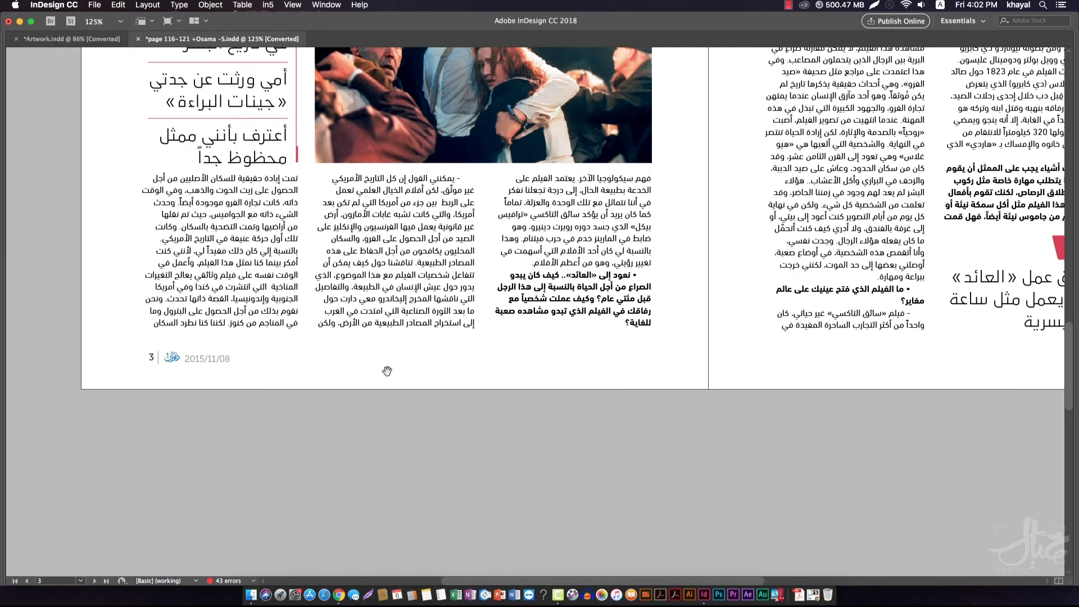
scroll(388, 371, "down", 15)
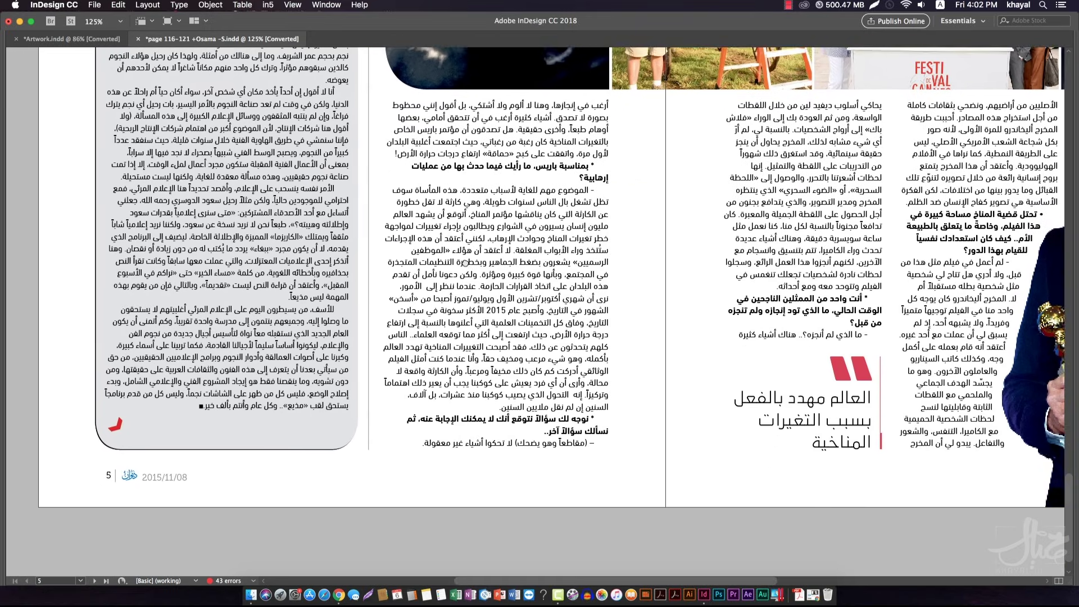
scroll(465, 263, "right", 9)
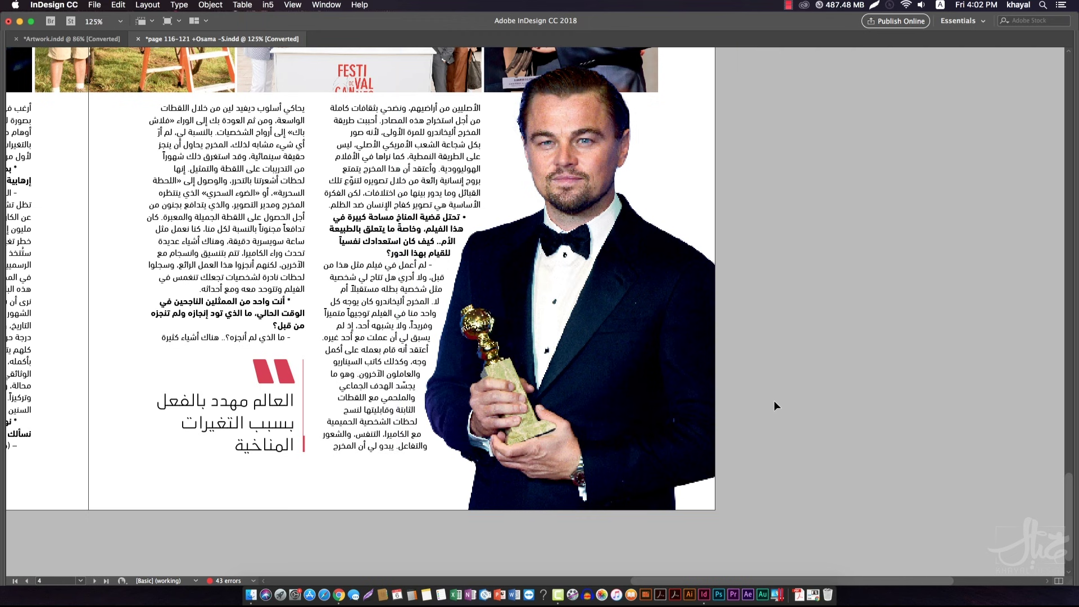
key("Tab")
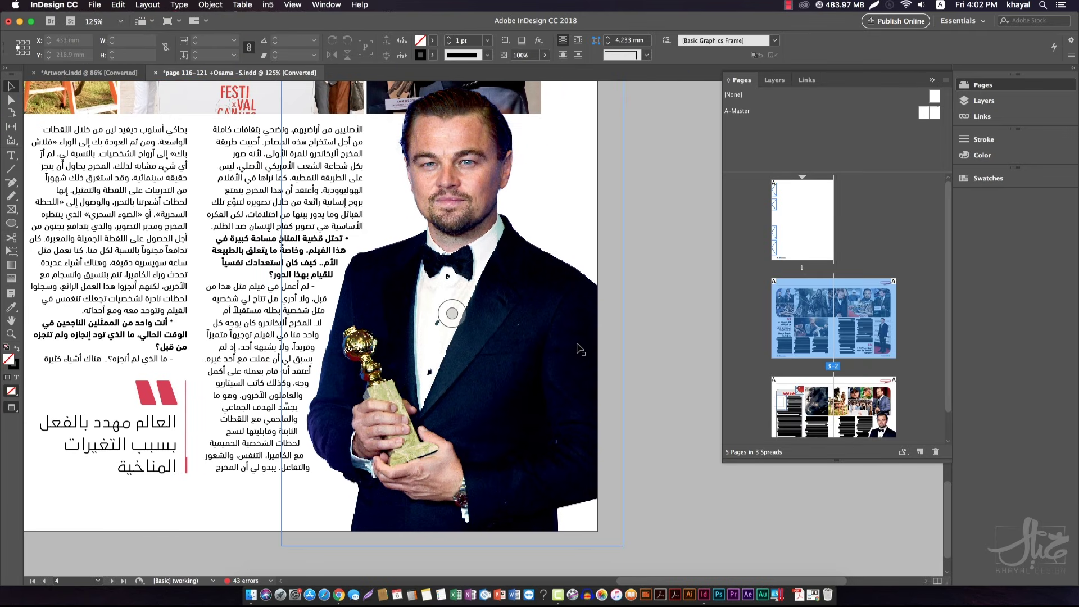
Try the [None] master on page 4 and check beneath the man's photo by repeatedly moving it and undoing each move
left_click(936, 97)
mouse_move(936, 100)
left_mouse_down()
mouse_move(896, 316)
mouse_move(871, 382)
left_mouse_up()
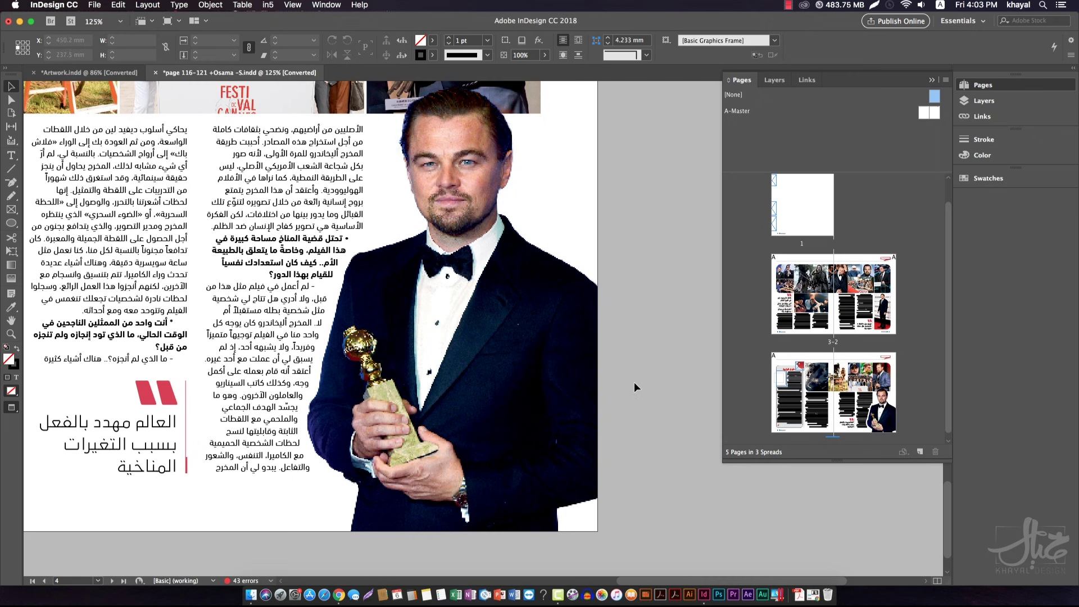
left_click_drag(550, 300, 504, 171)
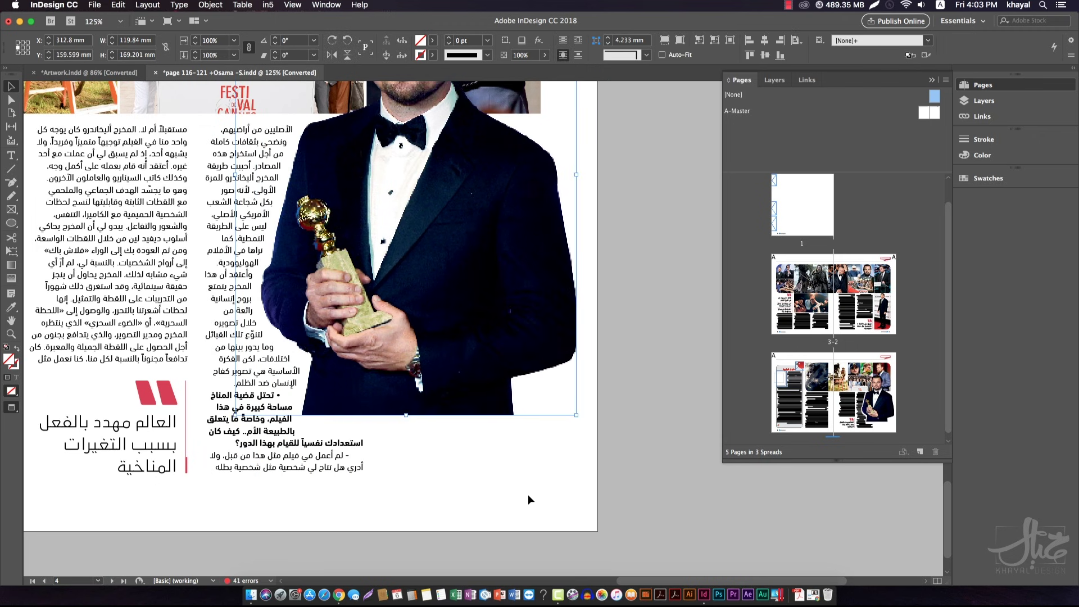
key("super+z")
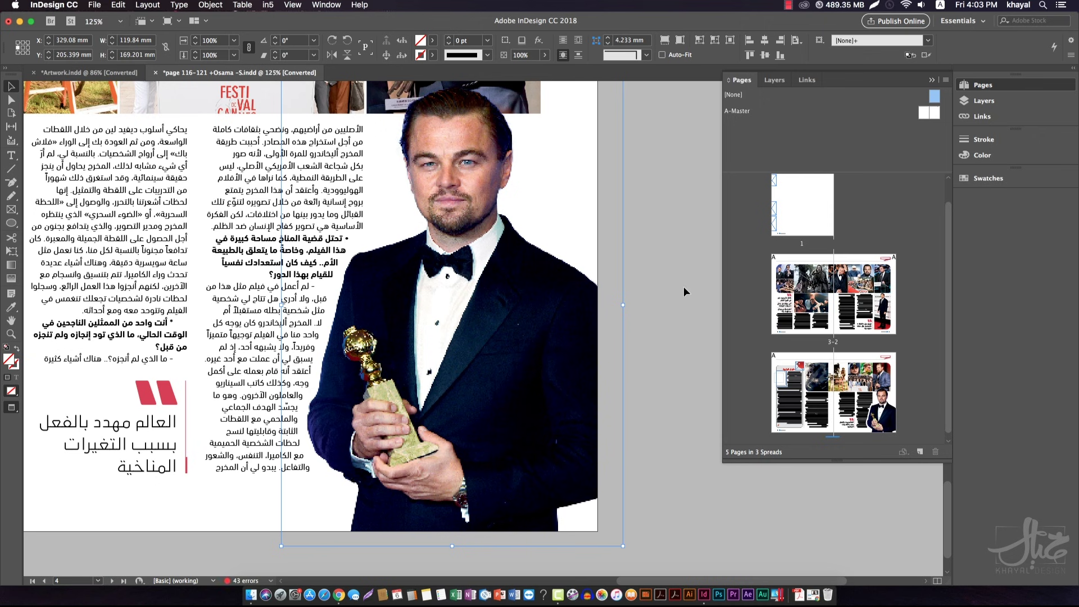
left_click(663, 400)
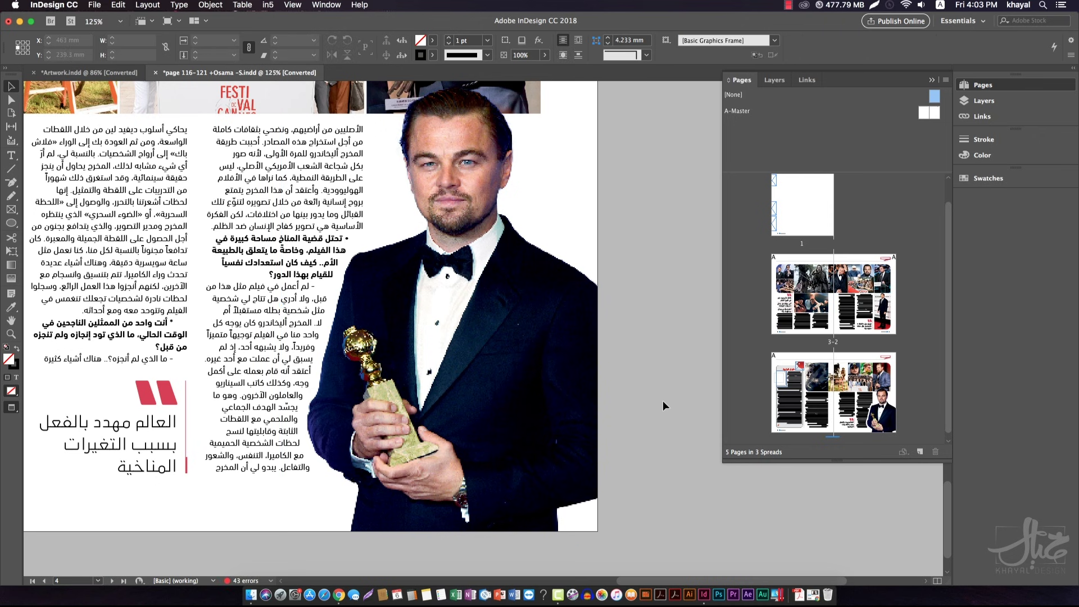
left_click(548, 340)
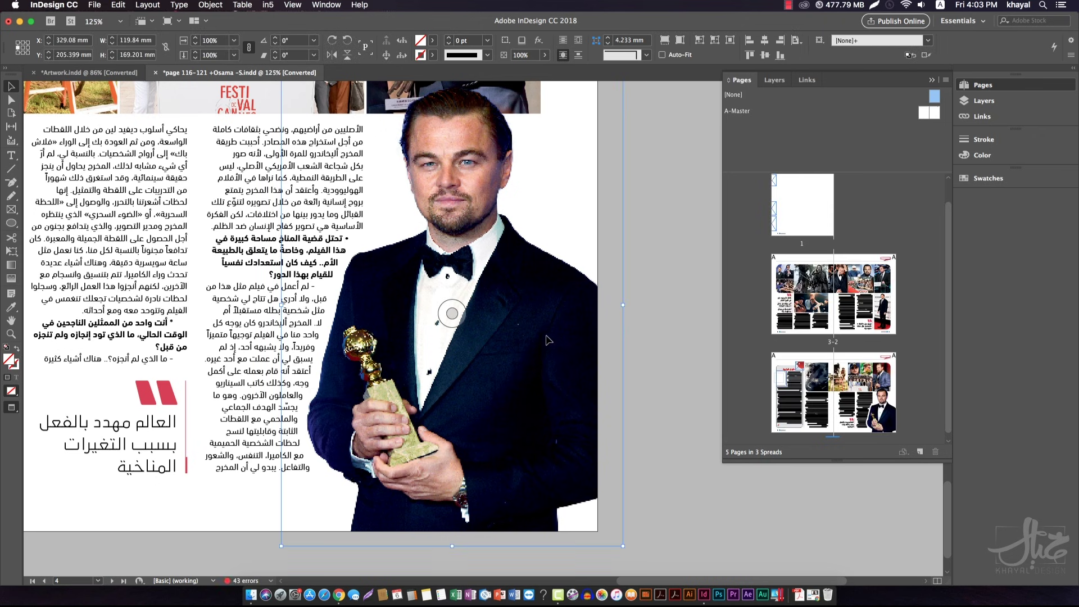
left_click_drag(548, 340, 546, 283)
key("super+z")
left_click(650, 457)
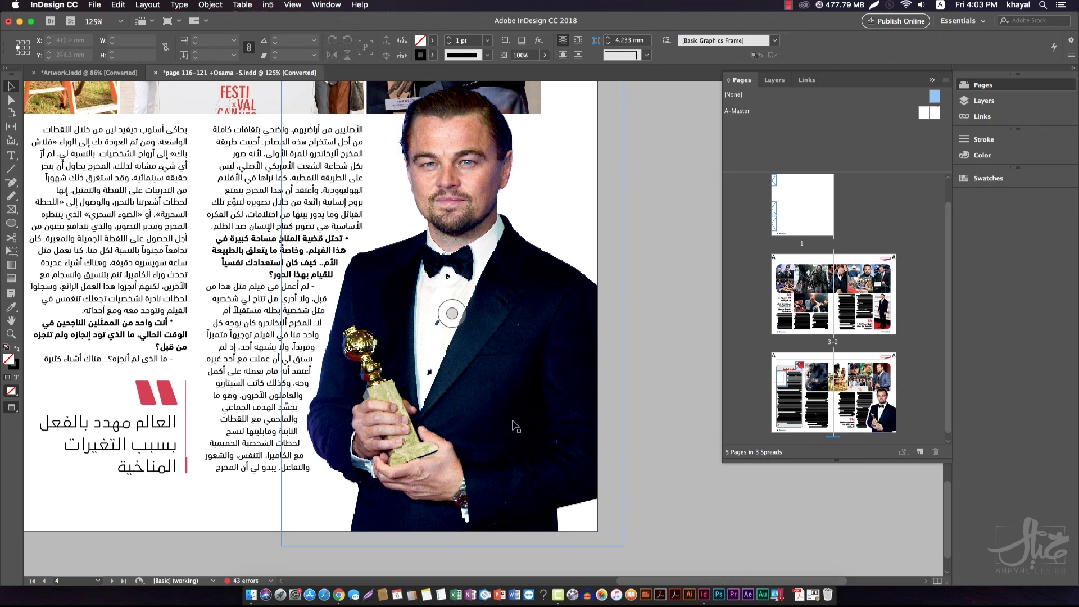
left_click_drag(500, 430, 494, 343)
key("super+z")
left_click(651, 297)
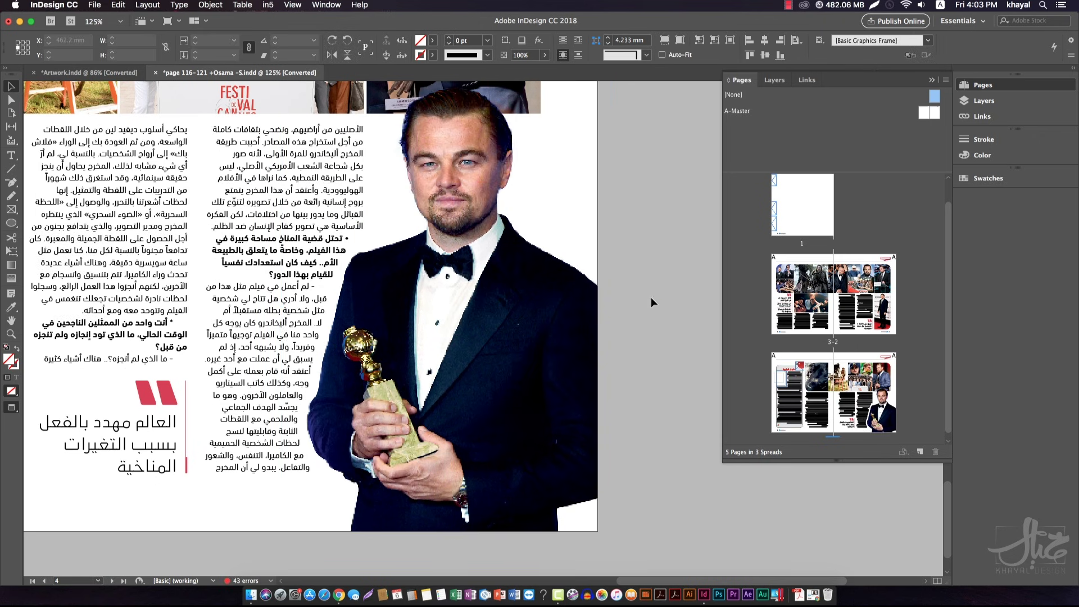
Override all master page items on page 4
left_click(847, 398)
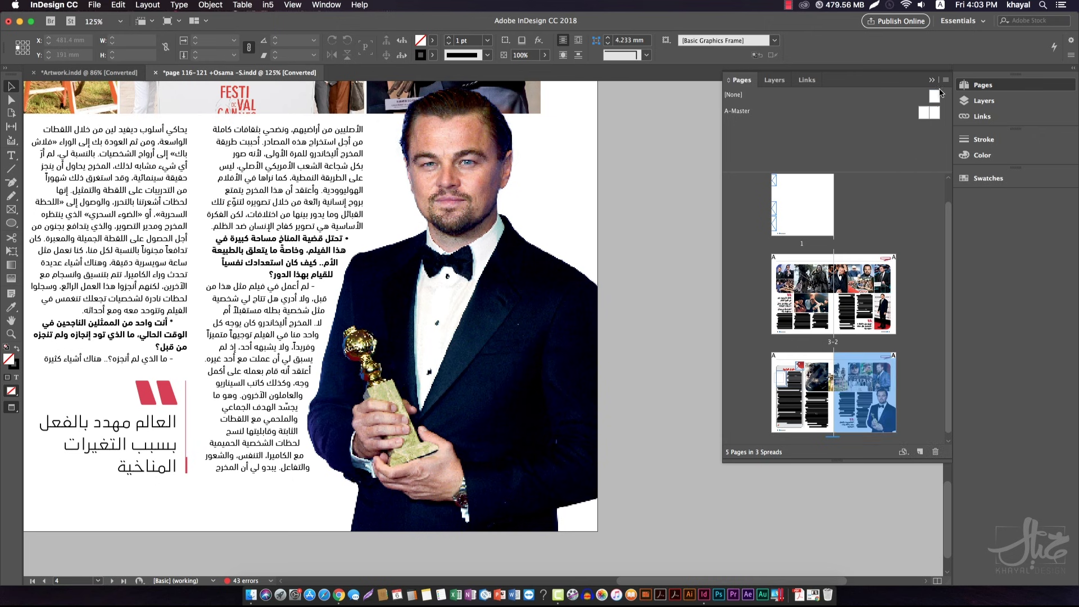
left_click(945, 81)
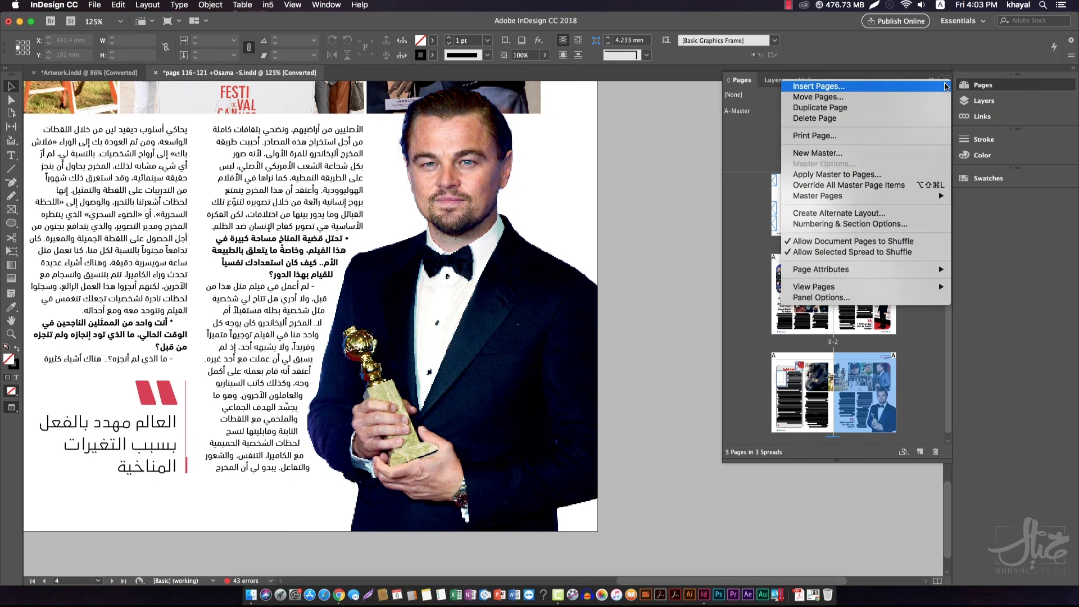
left_click(819, 188)
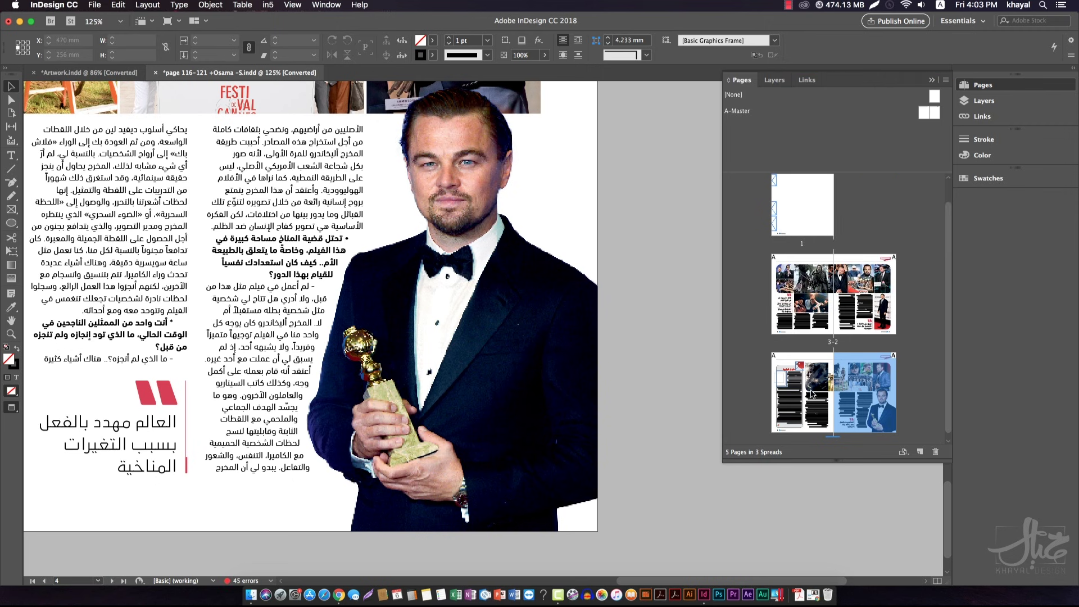
left_click(578, 391)
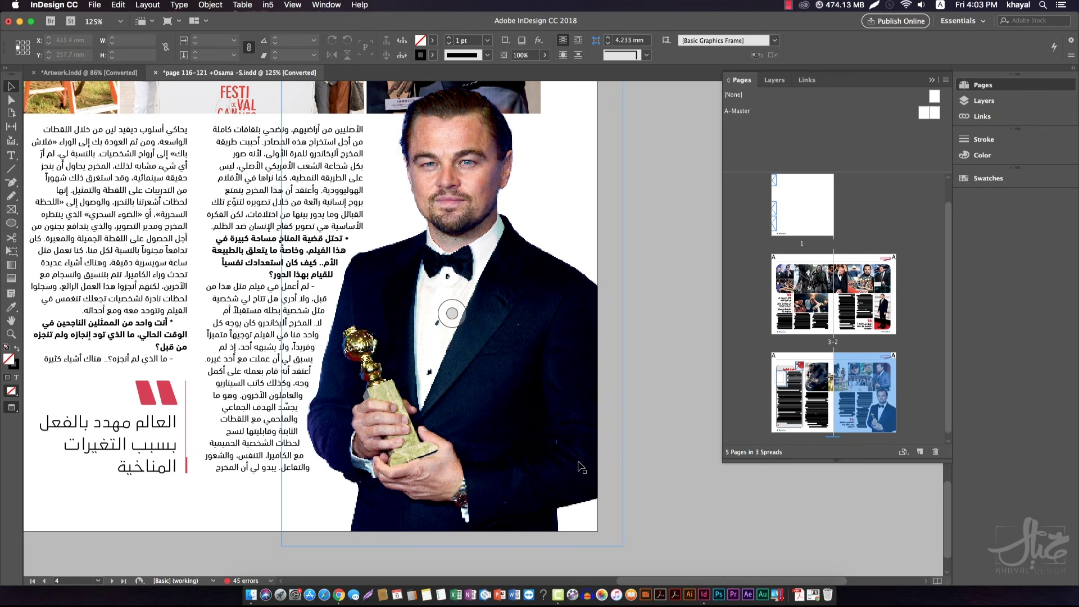
left_click(627, 421)
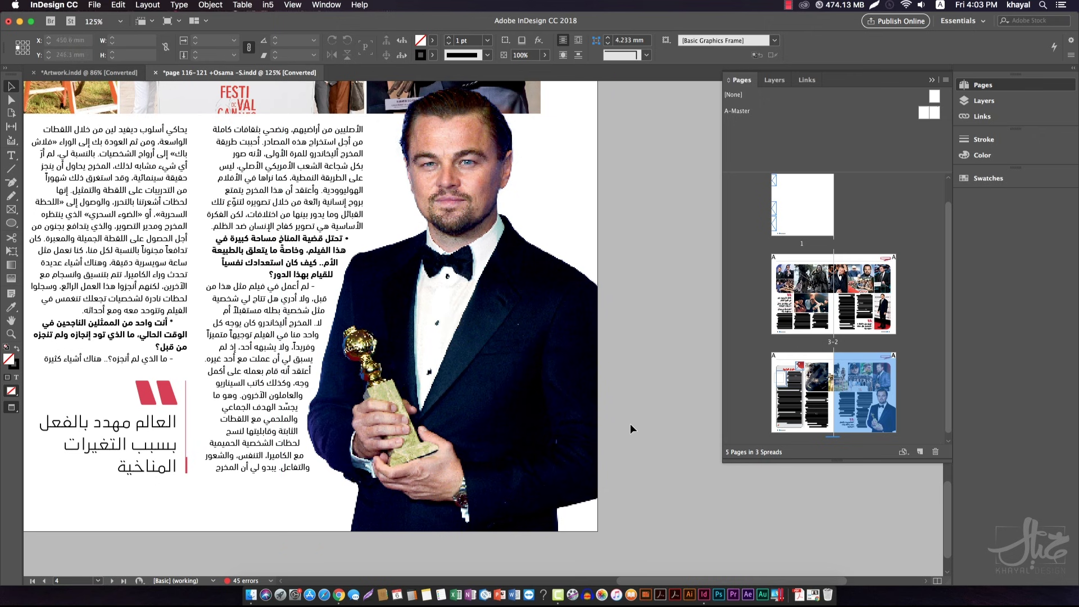
Send the man's photo on page 4 to the back of the stacking order
left_click(547, 353)
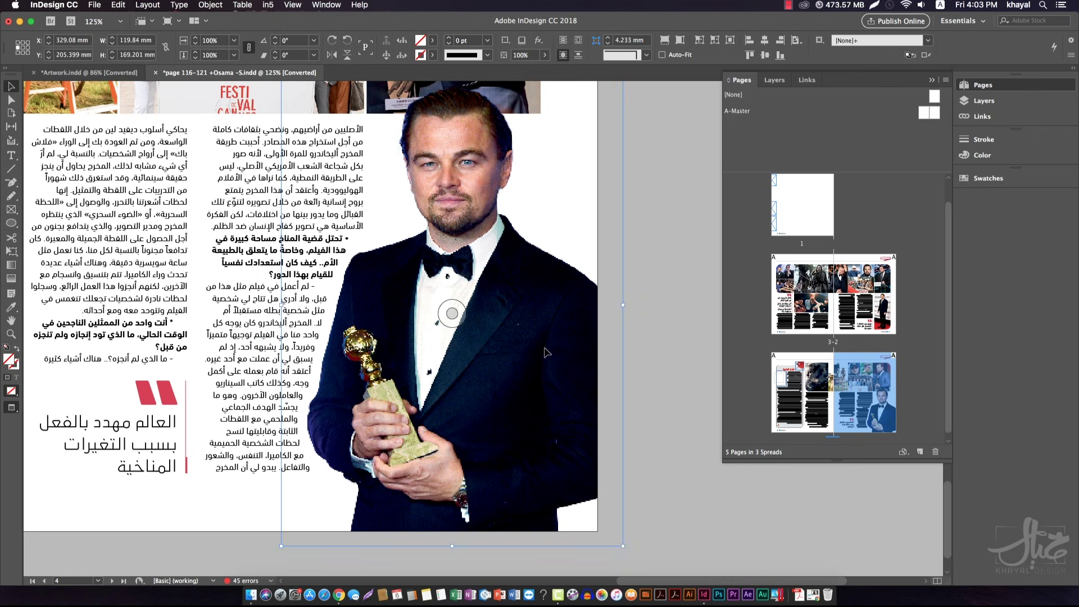
right_click(546, 352)
mouse_move(600, 365)
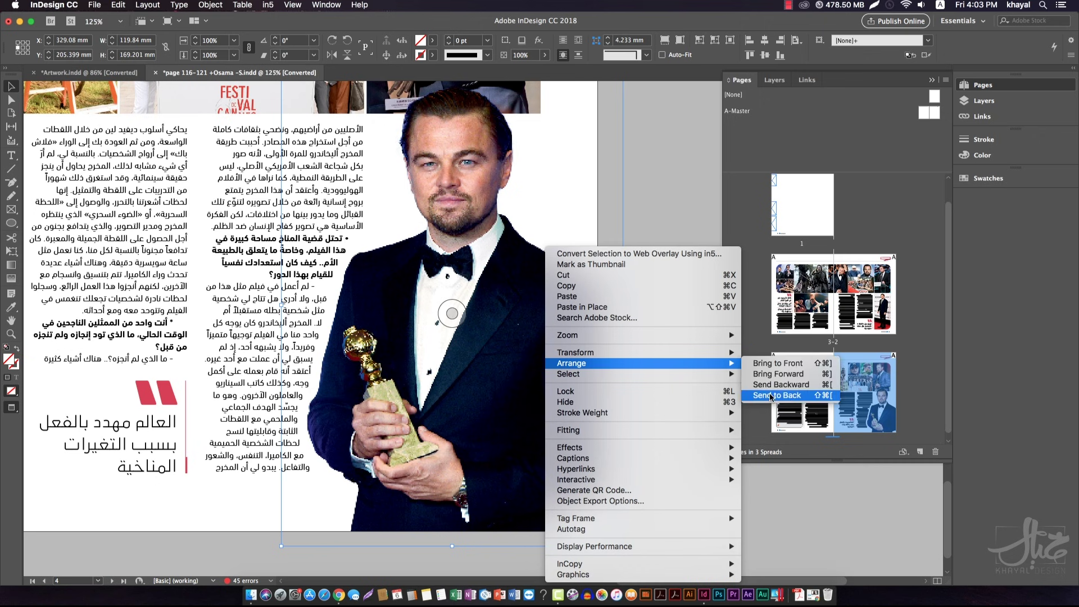
left_click(771, 396)
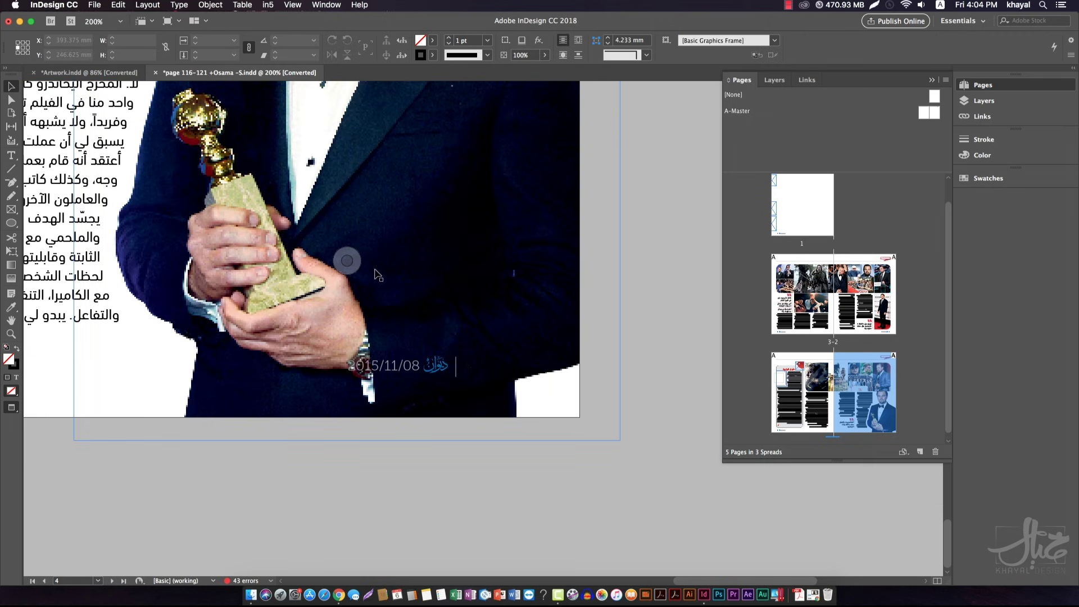
key("a")
left_click_drag(186, 245, 660, 490)
key("super+z")
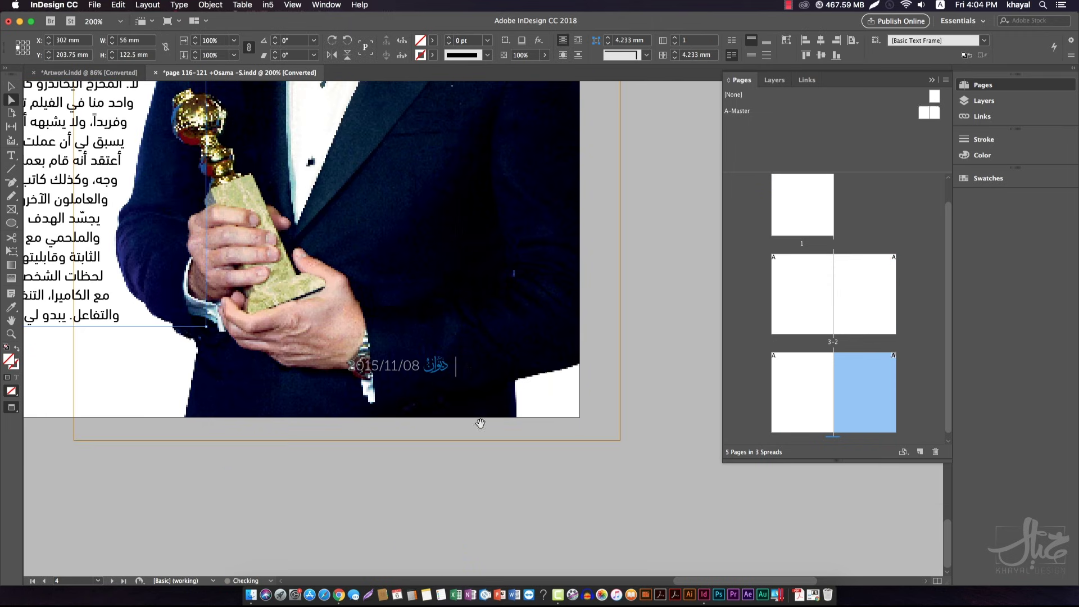
Select the page number in page 4's footer and set its text fill to [Paper]
key("v")
left_click(395, 361)
key("z")
left_click_drag(281, 296, 647, 444)
key("v")
left_click(489, 340)
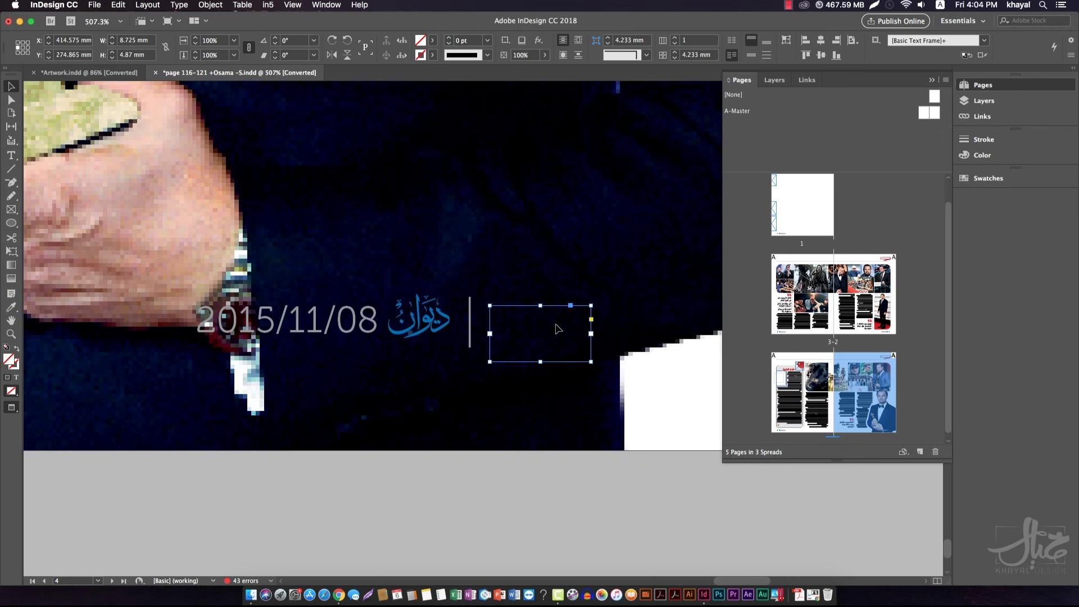
double_click(555, 323)
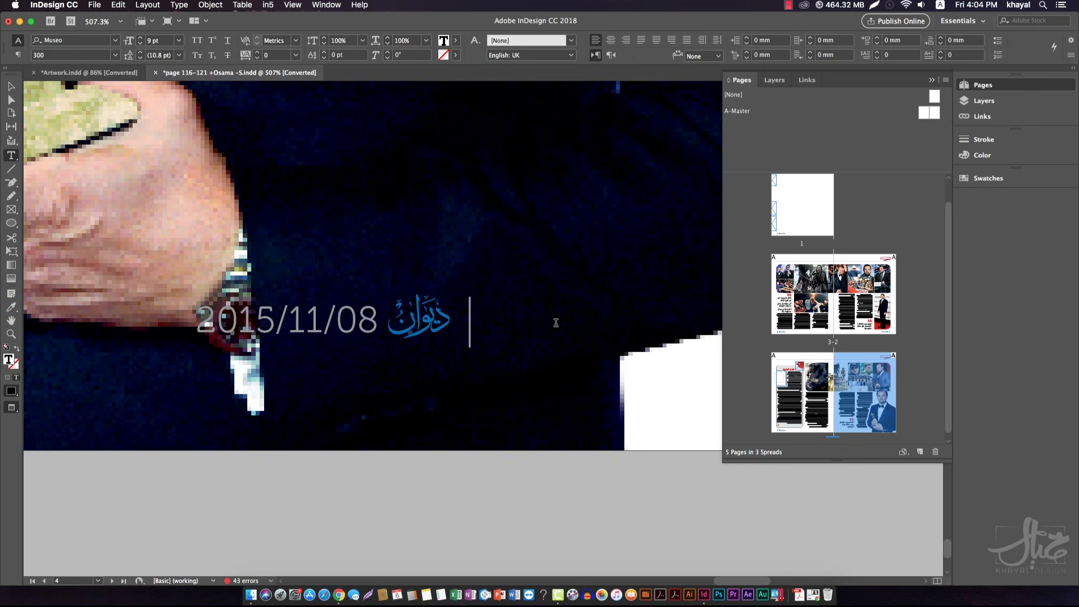
double_click(515, 329)
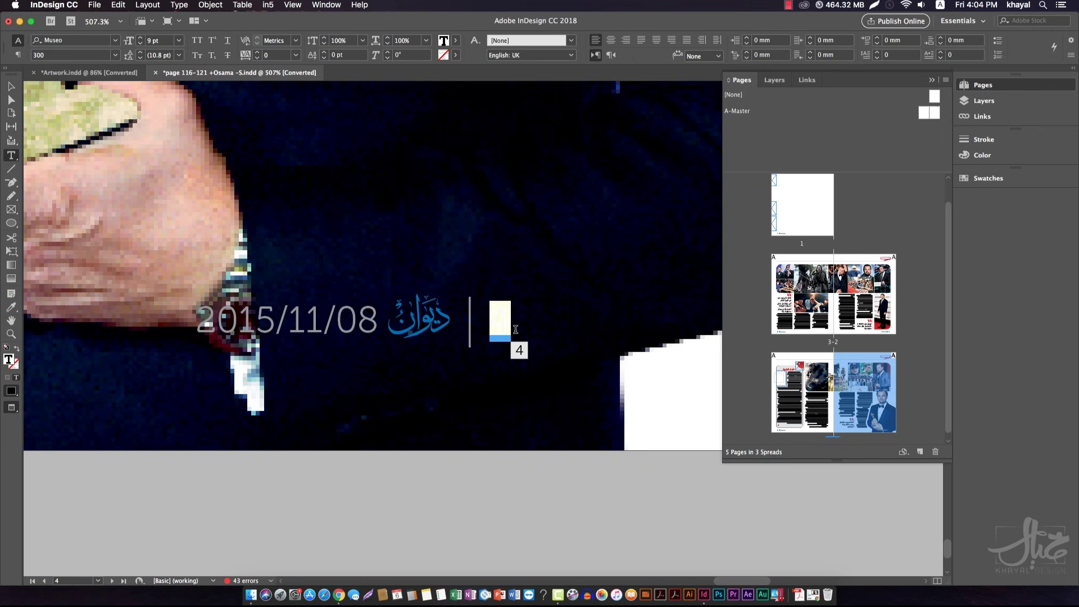
left_click(456, 45)
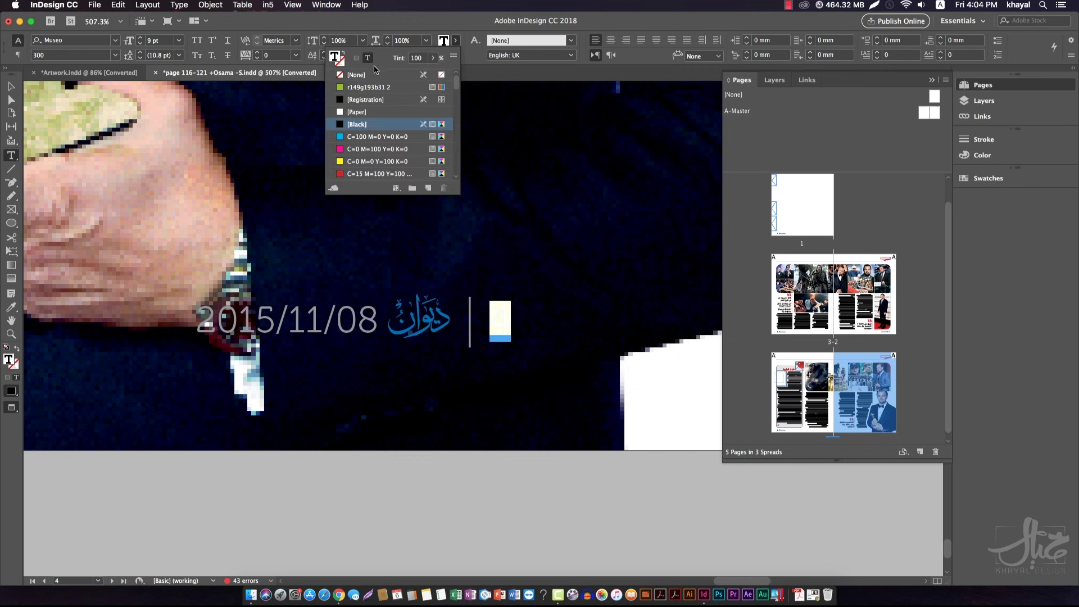
left_click(344, 113)
left_click(499, 317)
Fill the whole 2015/11/08 date in page 4's footer with the orange swatch named "a" and deselect it
double_click(332, 324)
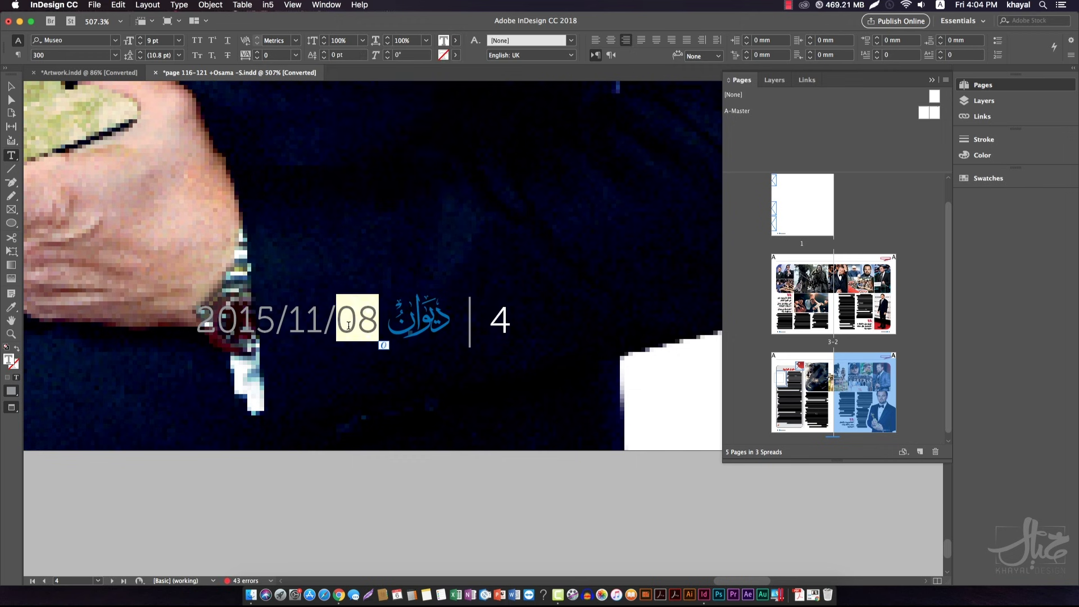
left_click(353, 320)
left_click_drag(379, 321, 196, 321)
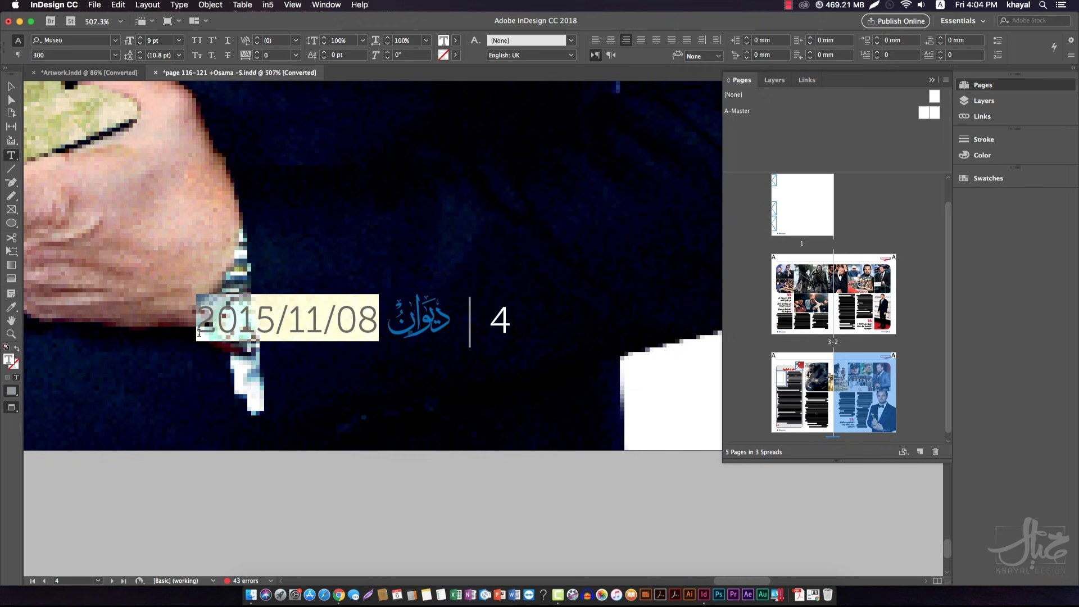
left_click(455, 40)
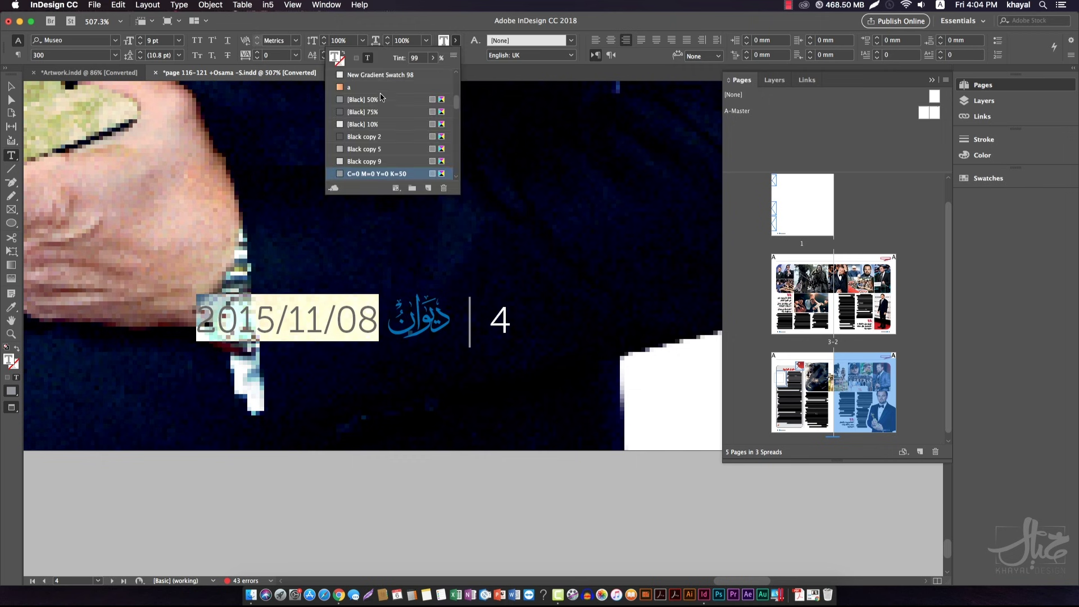
left_click(338, 89)
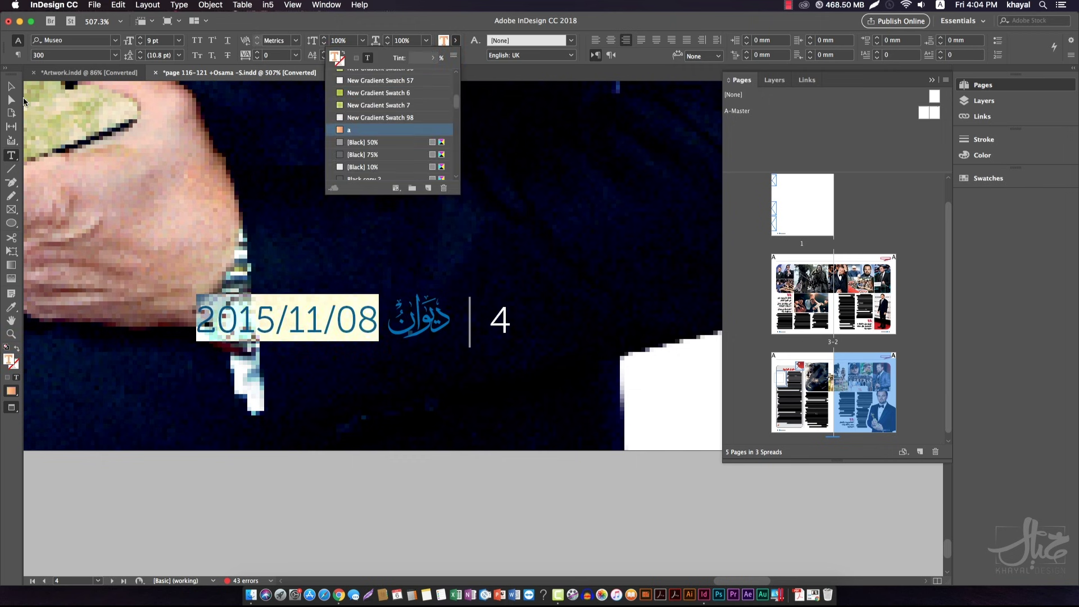
left_click(11, 86)
key("Escape")
left_click(561, 513)
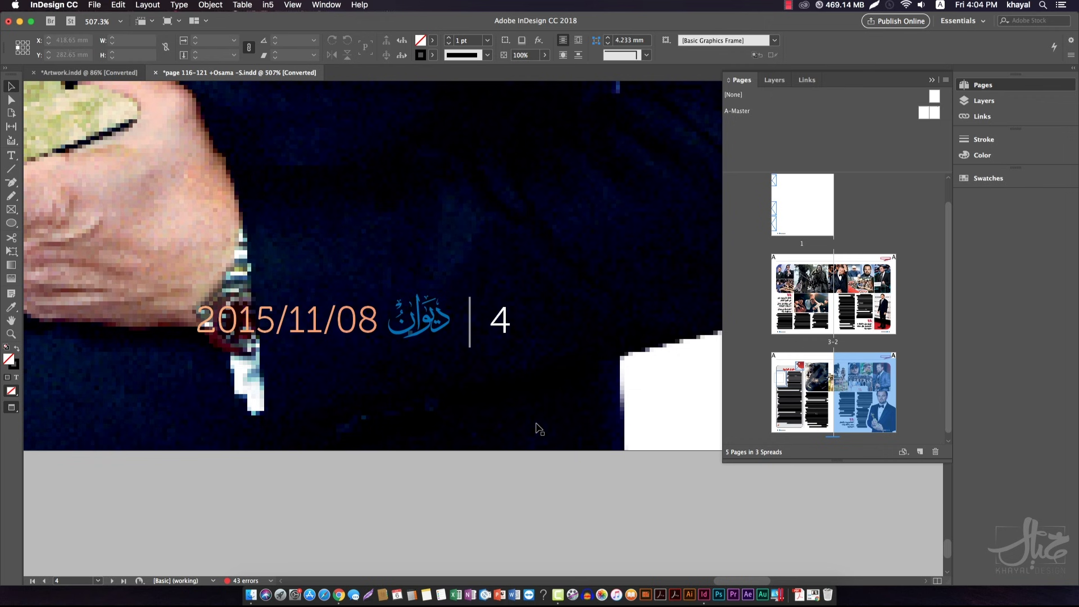
Review the recoloured footer over the photo on page 4 at 100% zoom alongside page 5
key("super+1")
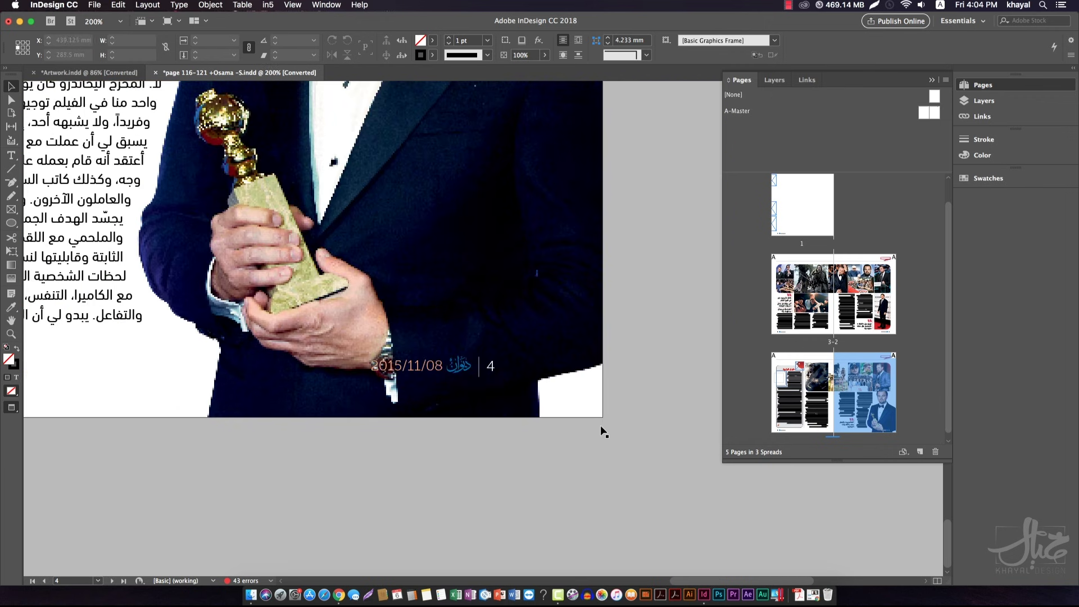
left_click_drag(584, 382, 910, 380)
key("Tab")
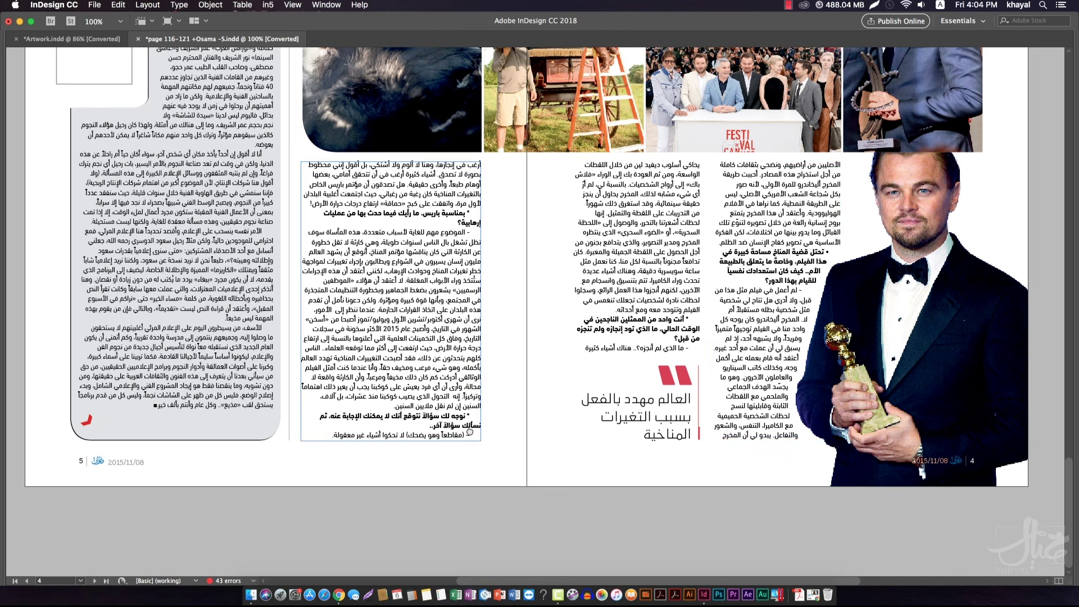
scroll(760, 457, "right", 5)
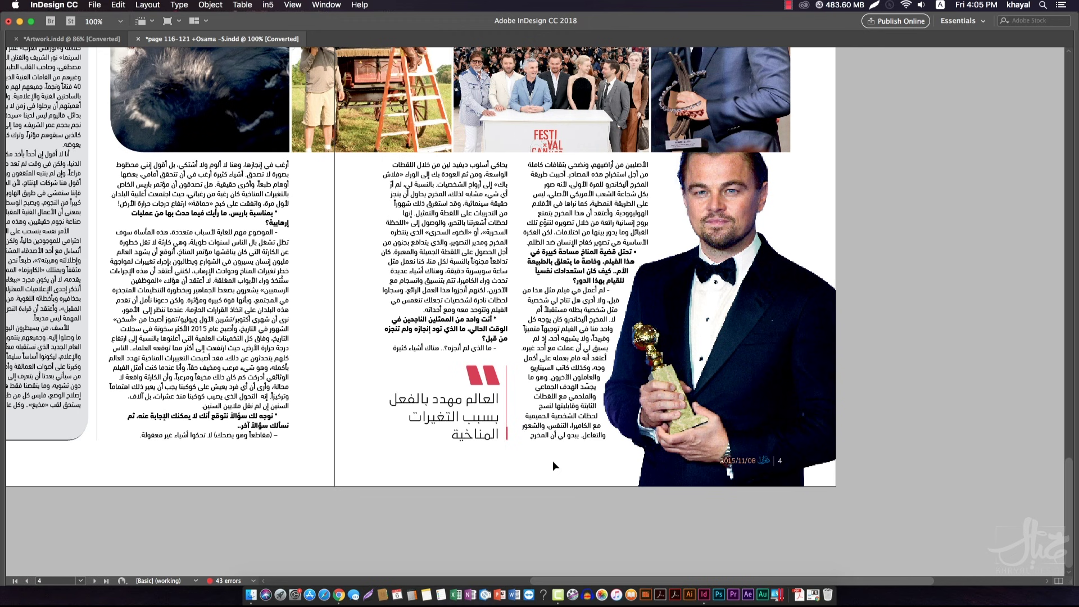
key("Tab")
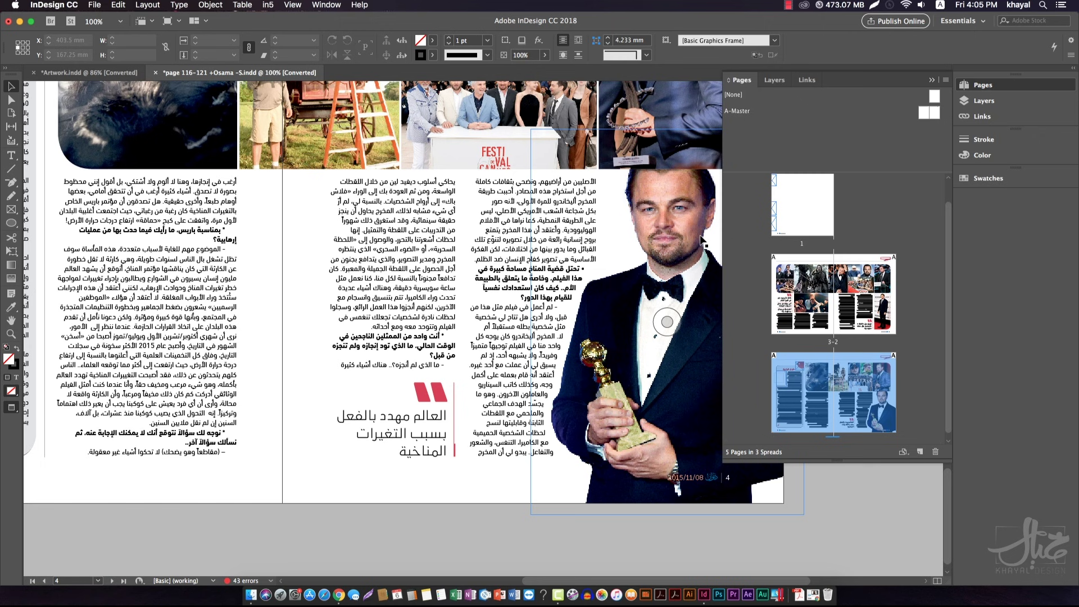
left_click(615, 538)
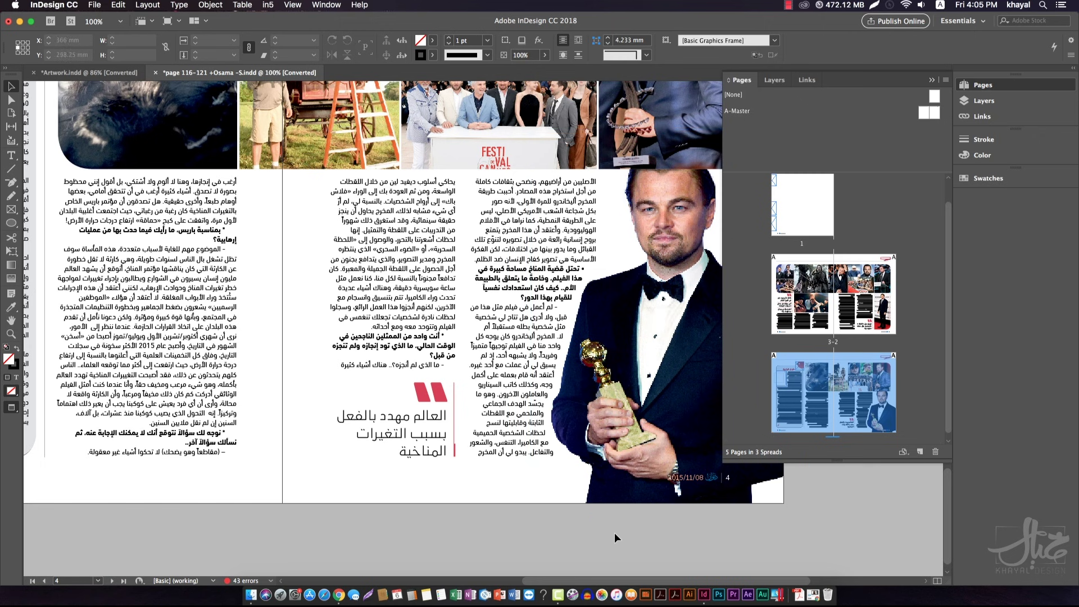